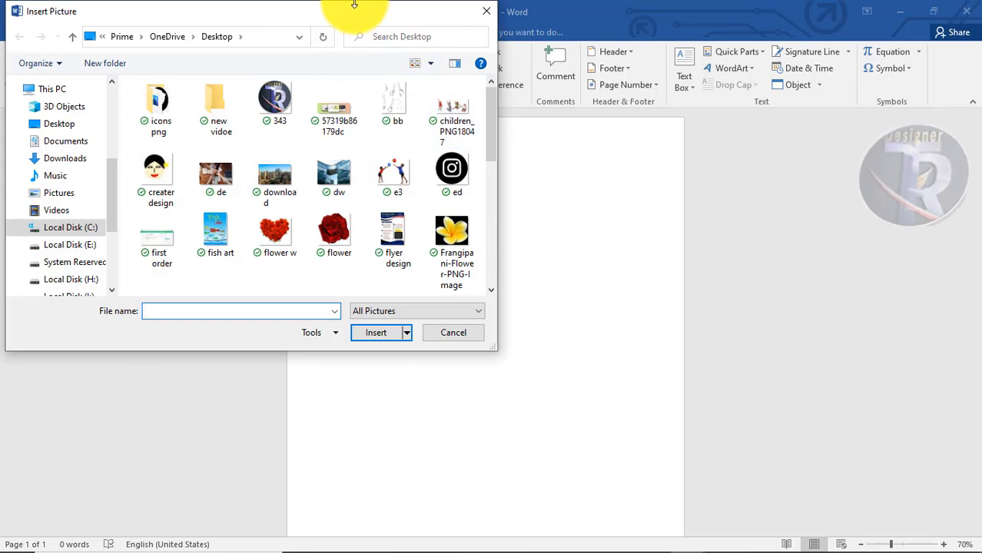
# Insert the "sport shoes" picture from the Desktop folder into the blank document
pyautogui.moveTo(356, 16); pyautogui.dragTo(445, 29)
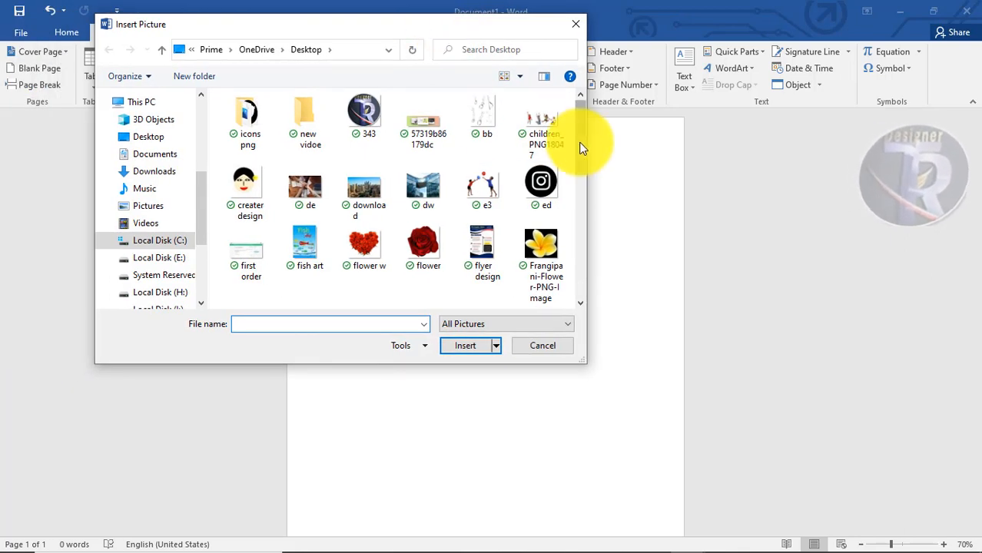
pyautogui.scroll(-1, 583, 196)
pyautogui.moveTo(583, 196); pyautogui.dragTo(571, 296)
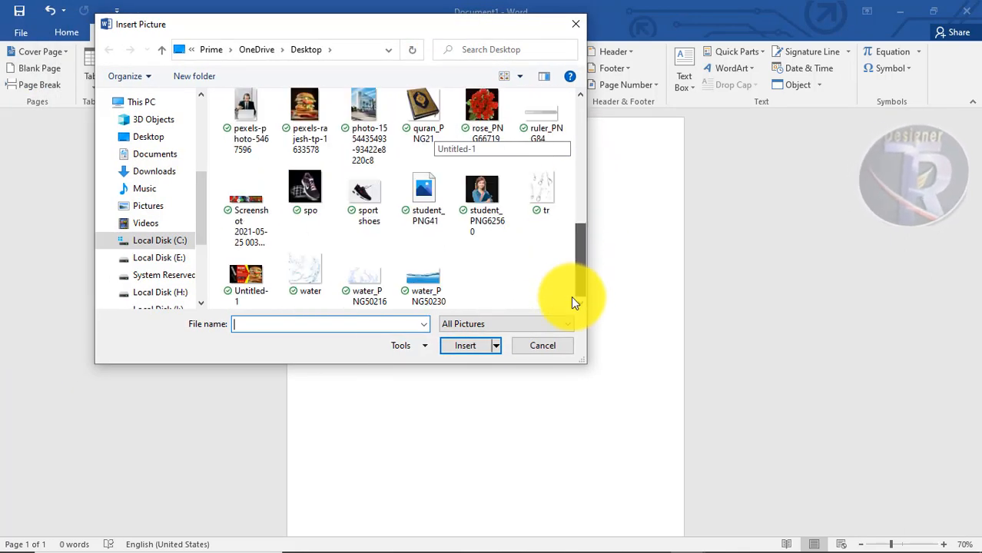
pyautogui.doubleClick(363, 189)
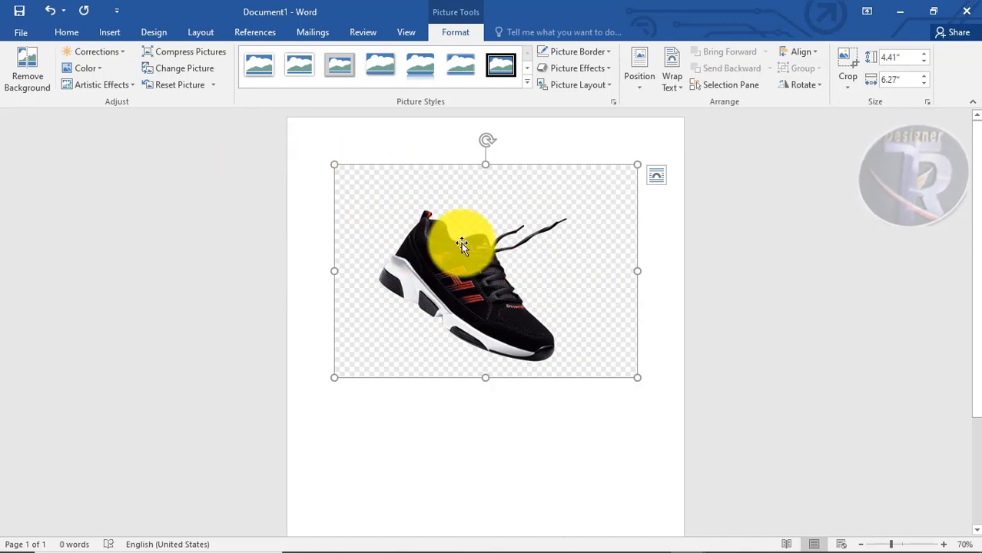
# Remove the shoe picture's background, extending the selection area to the lower left and marking the white sole as an area to keep
pyautogui.click(21, 76)
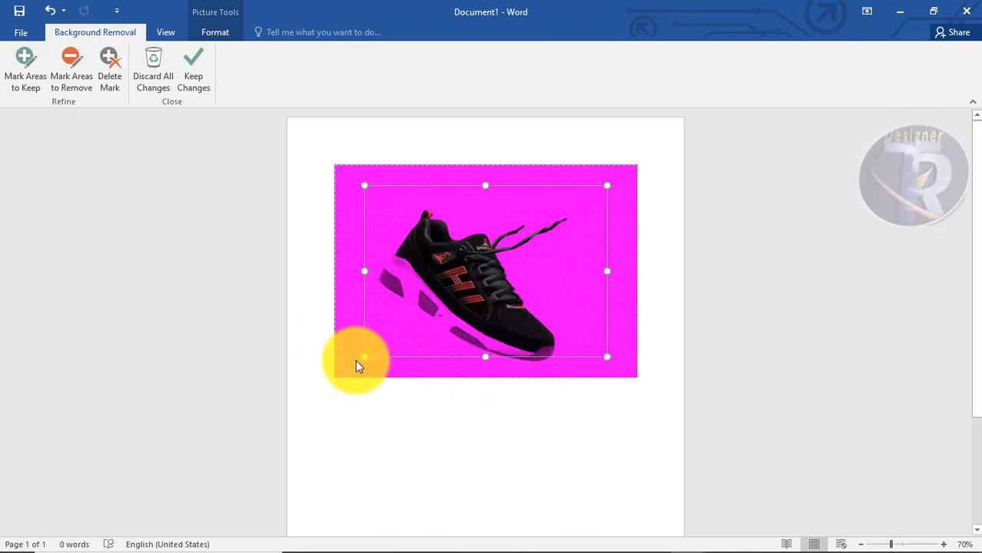
pyautogui.moveTo(361, 357); pyautogui.dragTo(347, 368)
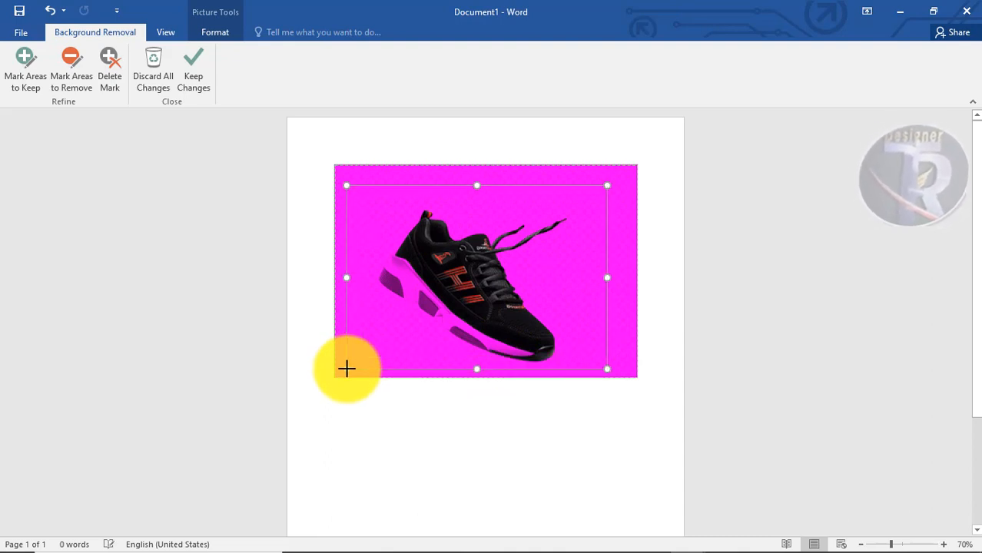
pyautogui.click(32, 79)
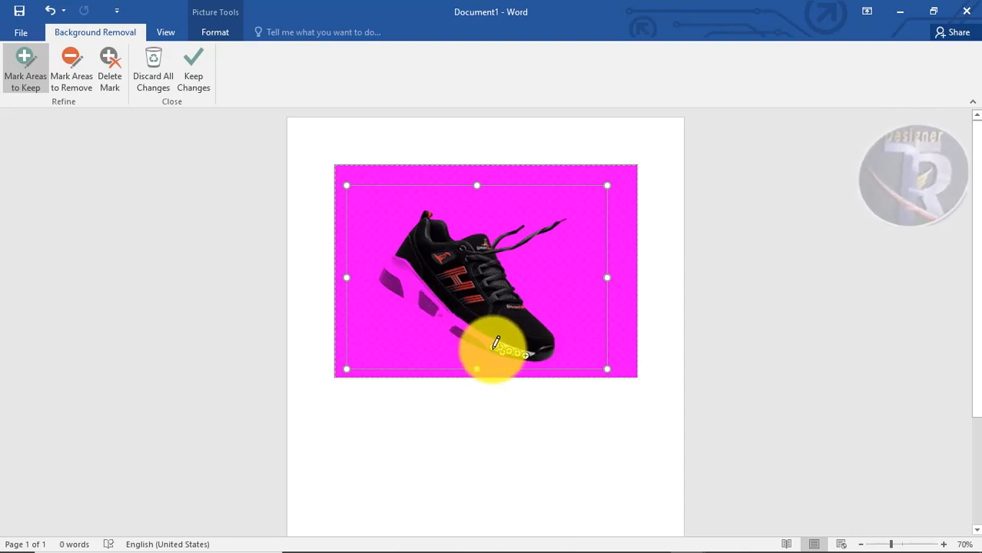
pyautogui.moveTo(460, 305)
pyautogui.mouseDown()
pyautogui.moveTo(473, 310)
pyautogui.moveTo(483, 339)
pyautogui.moveTo(445, 319)
pyautogui.moveTo(444, 301)
pyautogui.moveTo(399, 268)
pyautogui.mouseUp()
pyautogui.click(298, 137)
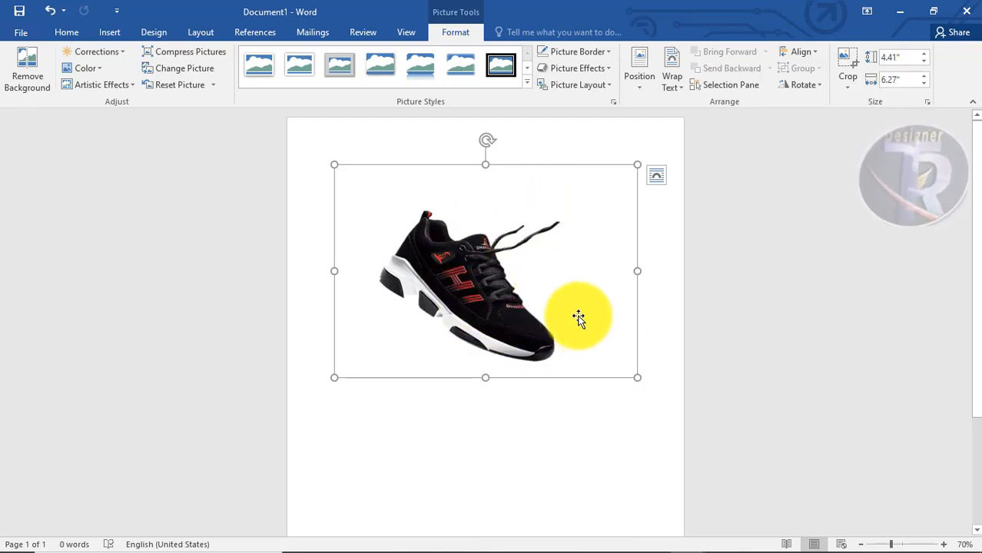
# Set the shoe picture's text wrapping to In Front of Text
pyautogui.click(665, 92)
pyautogui.click(486, 255)
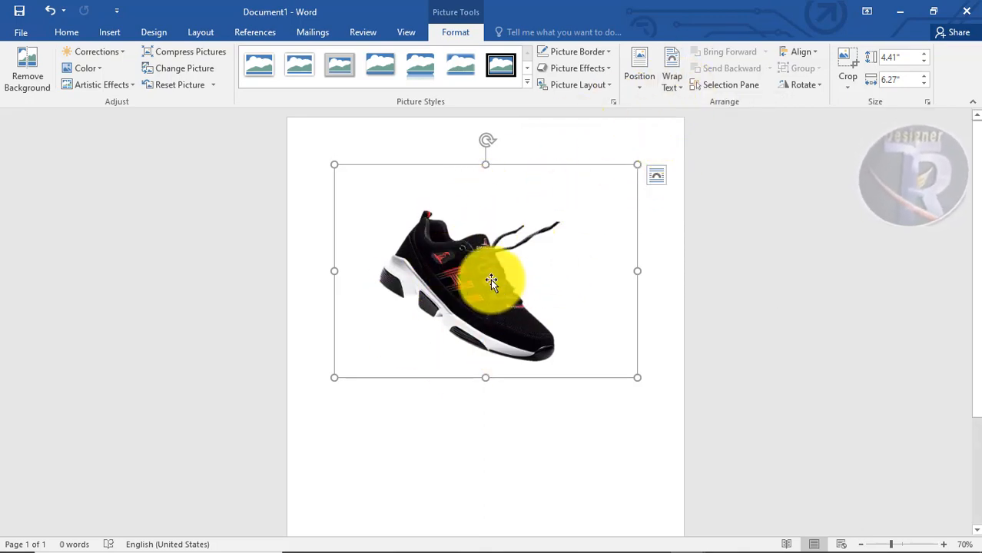
pyautogui.click(669, 91)
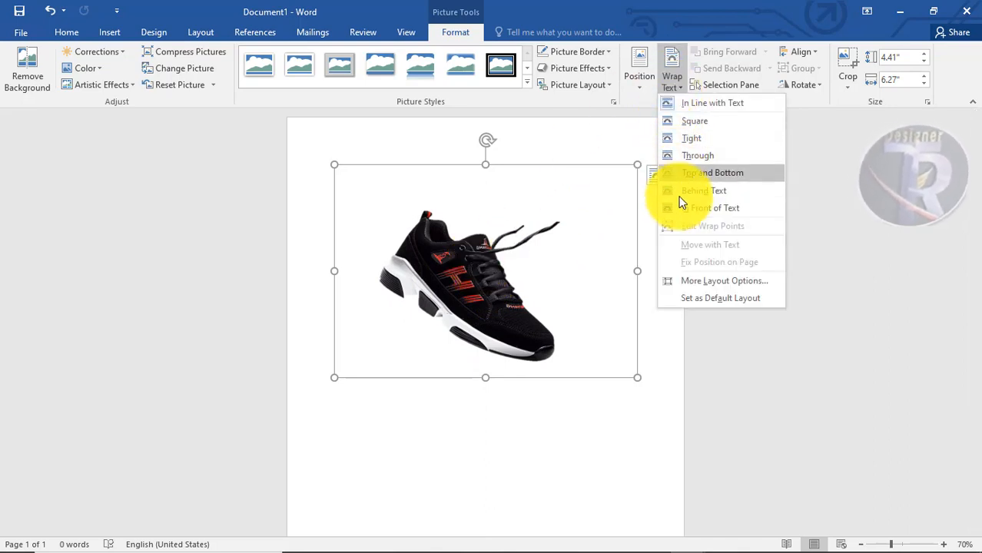
pyautogui.click(684, 216)
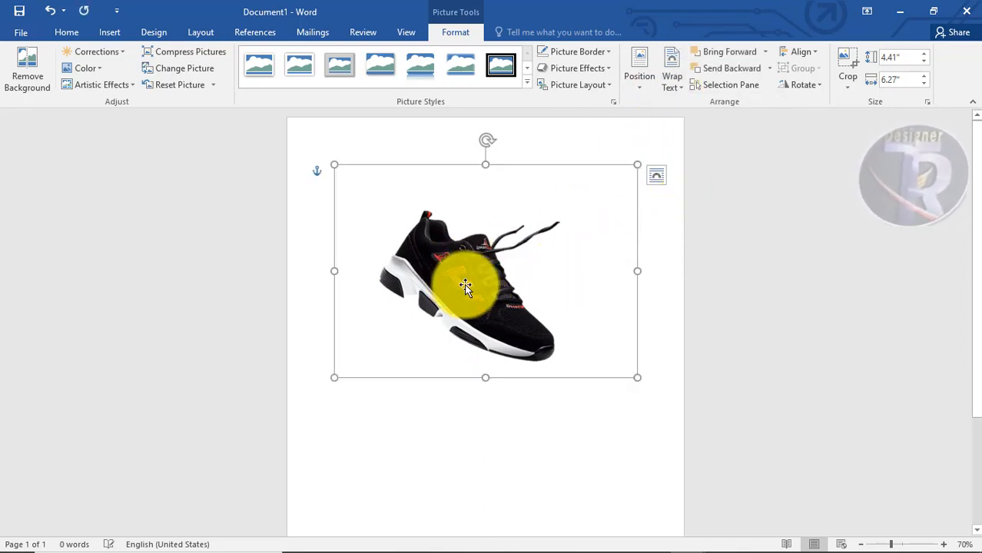
# Move the shoe picture to the lower part of the page, centred horizontally, and flip it horizontally
pyautogui.moveTo(467, 285); pyautogui.dragTo(490, 368)
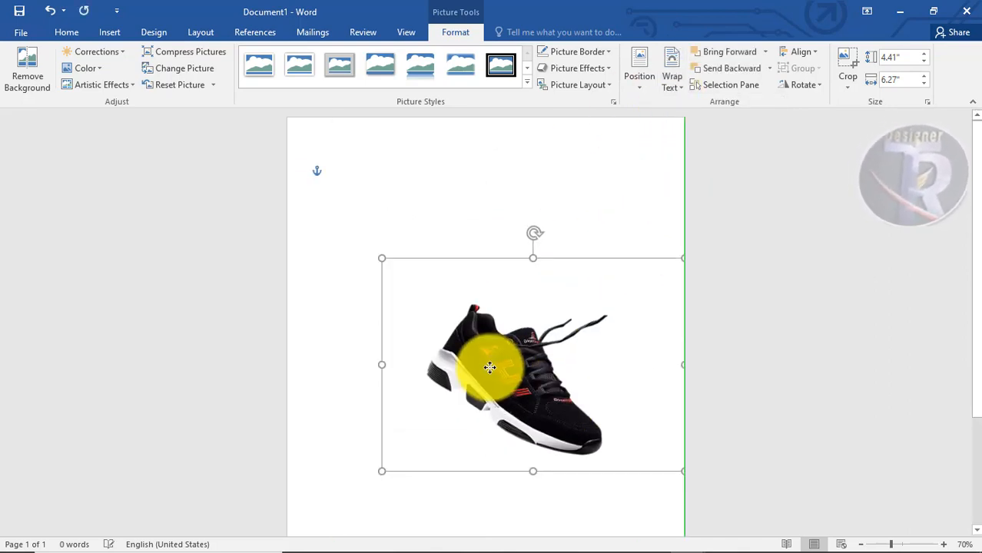
pyautogui.click(863, 545)
pyautogui.click(862, 545)
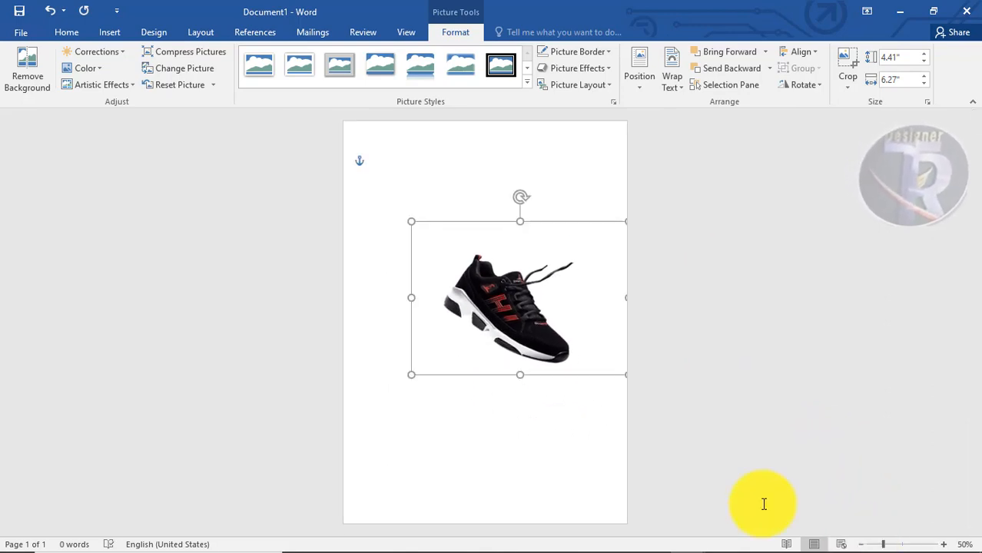
pyautogui.moveTo(532, 382); pyautogui.dragTo(509, 445)
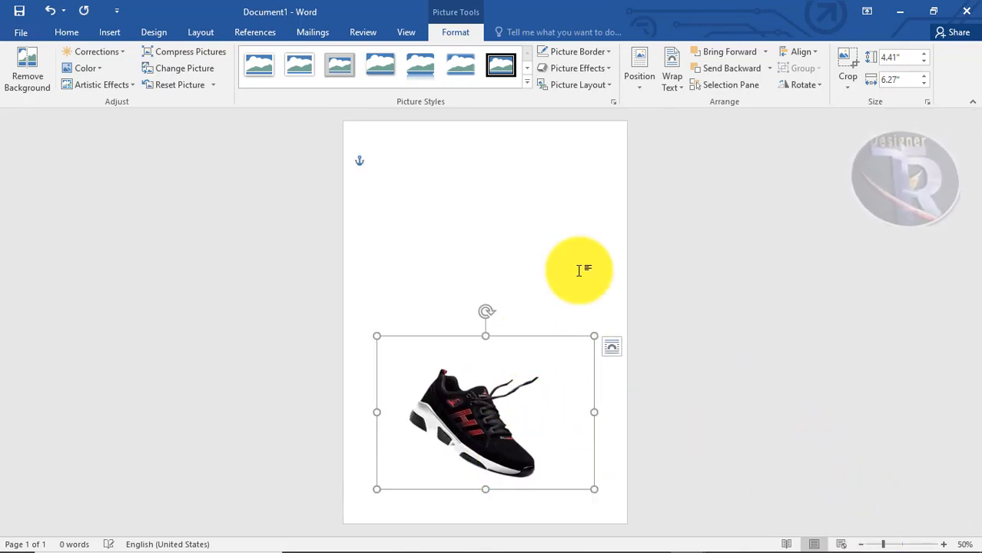
pyautogui.click(806, 85)
pyautogui.click(817, 155)
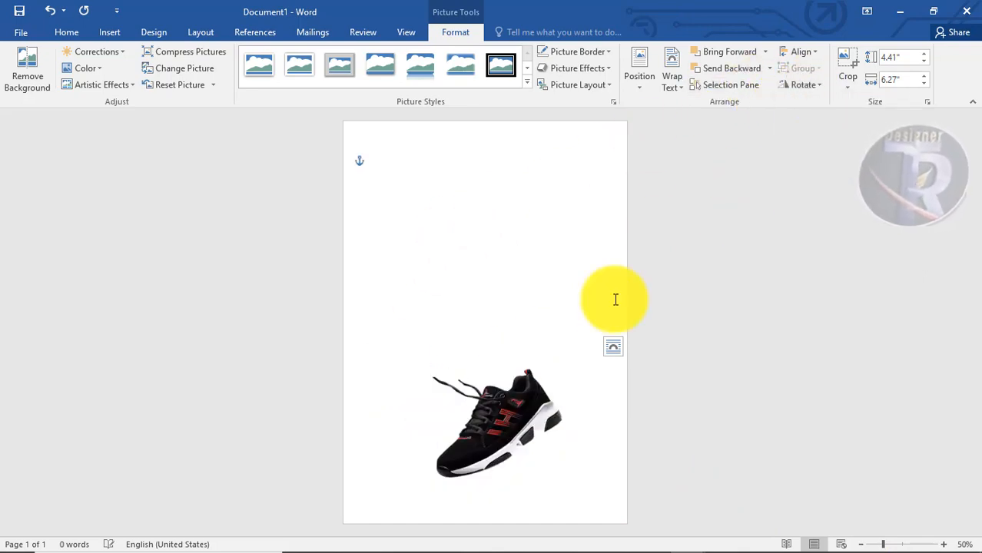
# Enlarge the shoe picture to about 7.84" high and 10.67" wide, filling the lower part of the page
pyautogui.moveTo(596, 336); pyautogui.dragTo(662, 286)
pyautogui.moveTo(377, 489); pyautogui.dragTo(295, 520)
pyautogui.moveTo(454, 488); pyautogui.dragTo(450, 472)
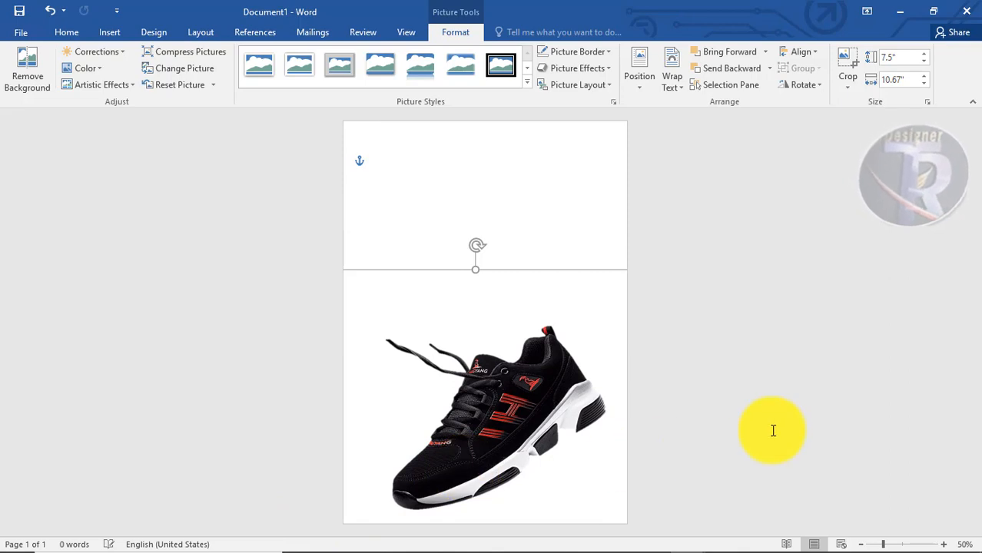
pyautogui.click(772, 429)
pyautogui.click(558, 421)
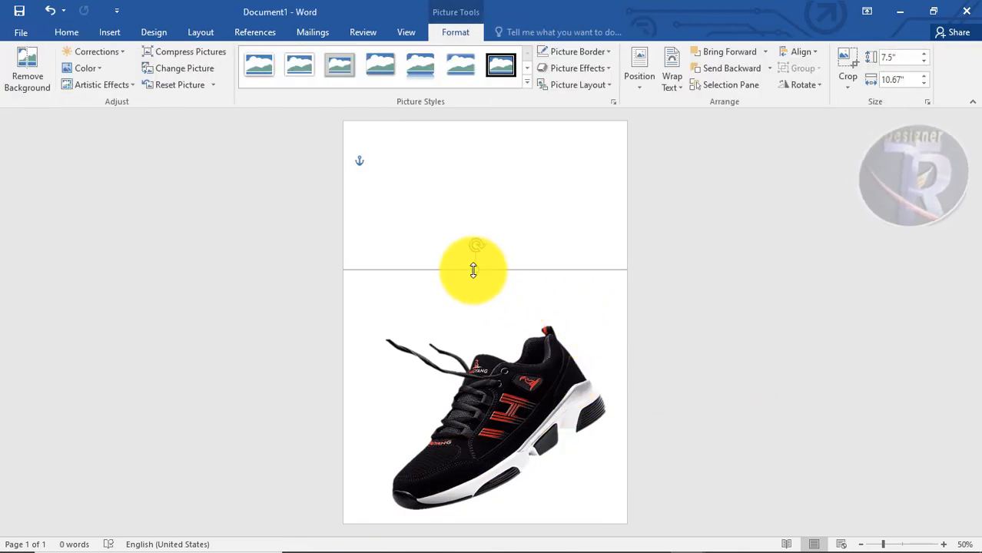
pyautogui.moveTo(471, 263); pyautogui.dragTo(468, 256)
pyautogui.click(831, 385)
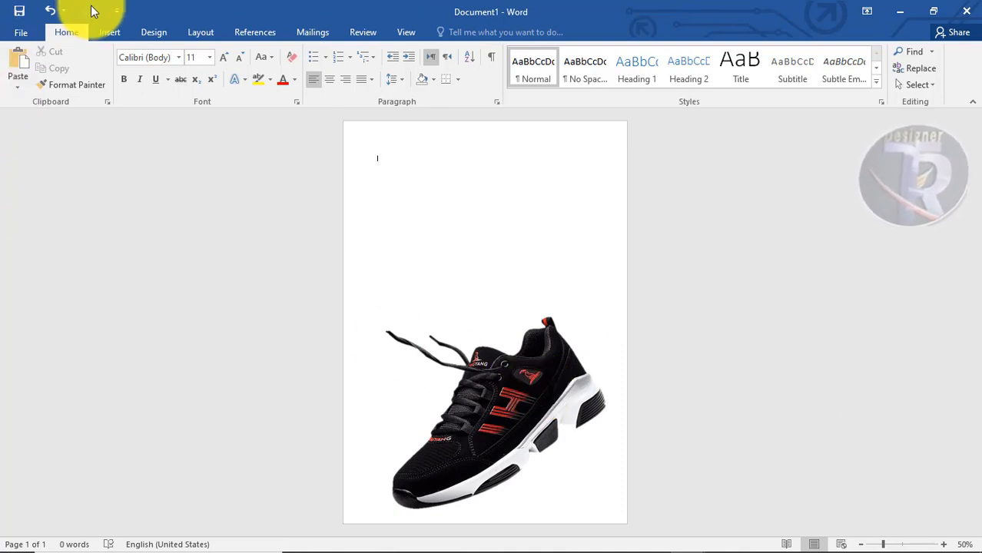
# Draw a rectangle about 12.19" high and 8.85" wide covering the whole page and send it behind the shoe
pyautogui.click(107, 33)
pyautogui.click(192, 77)
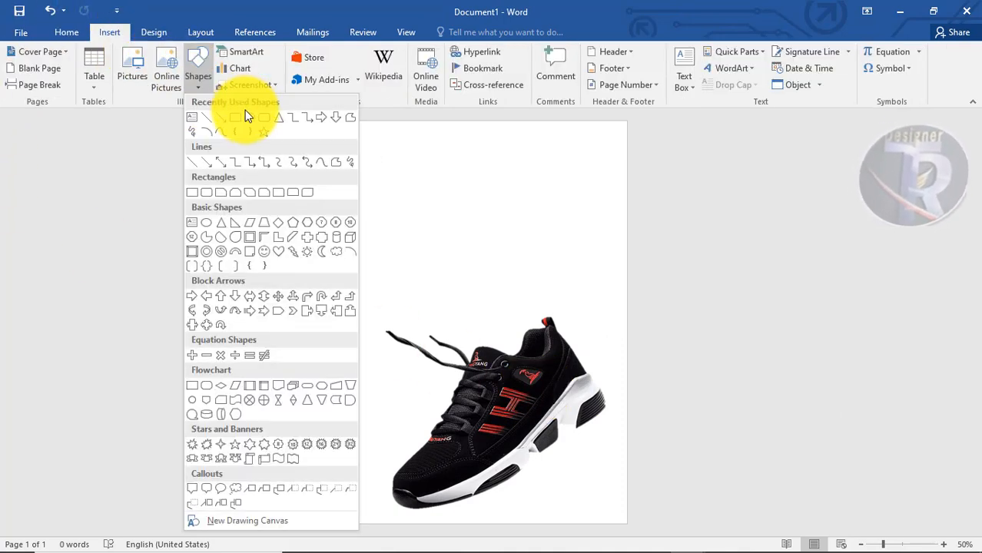
pyautogui.click(237, 118)
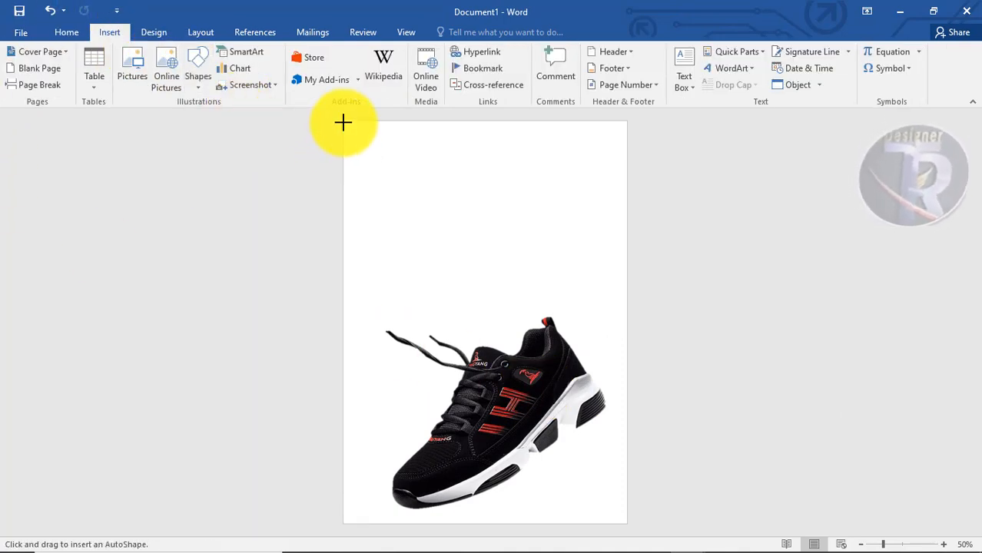
pyautogui.moveTo(343, 120)
pyautogui.mouseDown()
pyautogui.moveTo(519, 346)
pyautogui.moveTo(600, 528)
pyautogui.moveTo(649, 541)
pyautogui.mouseUp()
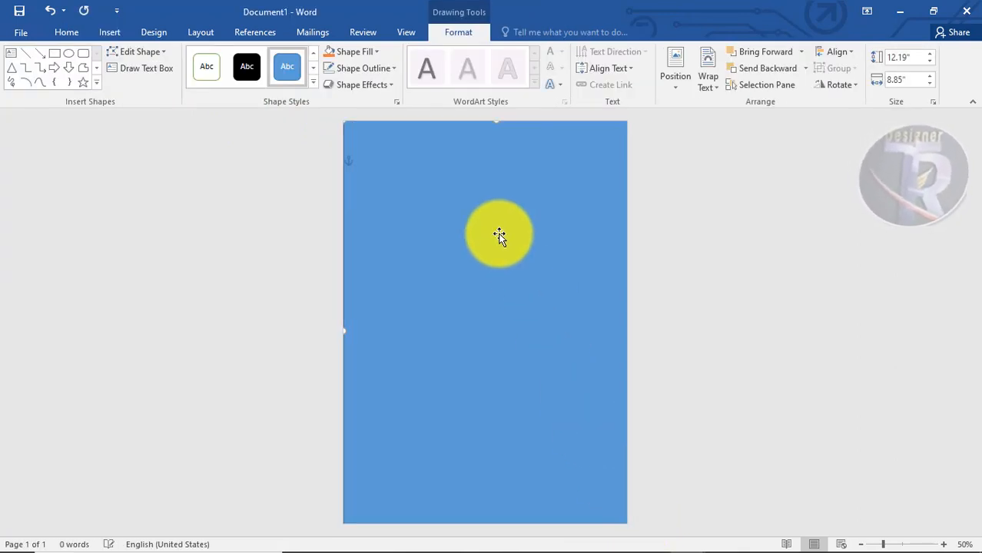
pyautogui.rightClick(500, 234)
pyautogui.click(548, 388)
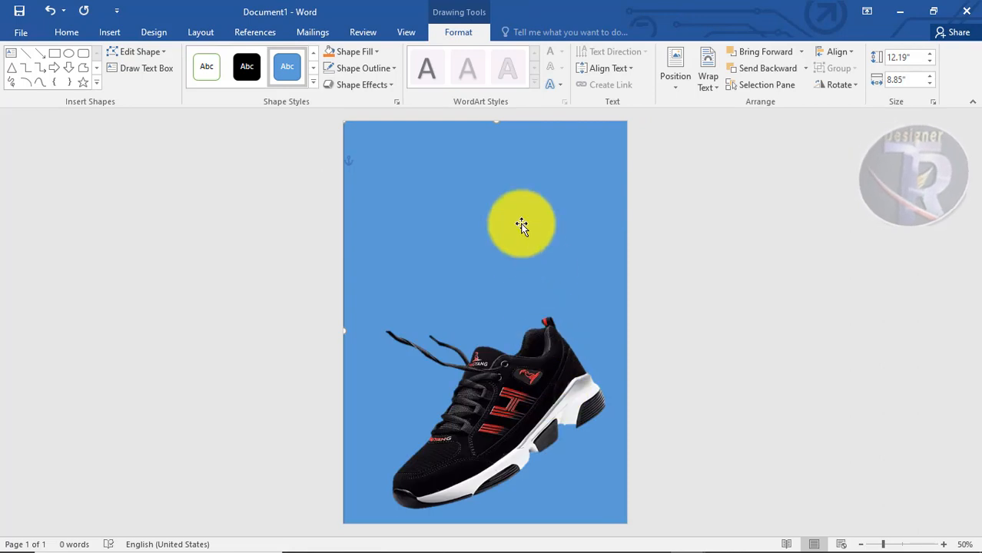
# Give the background rectangle a radial gradient fill
pyautogui.rightClick(483, 210)
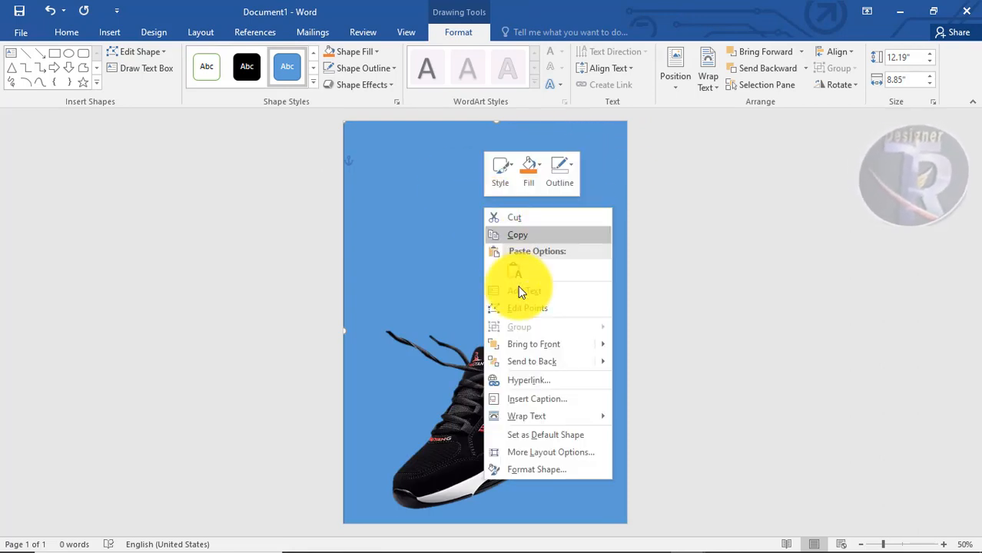
pyautogui.click(540, 469)
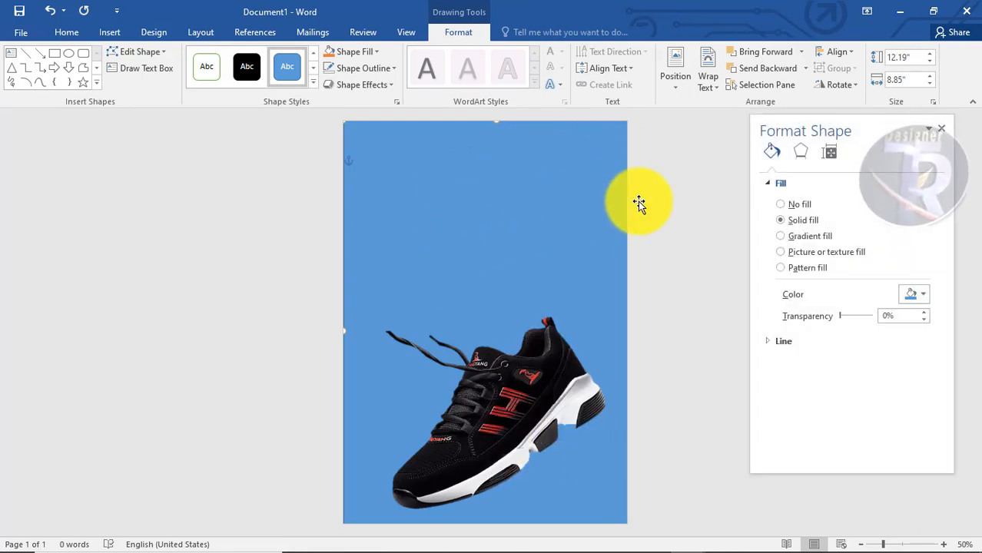
pyautogui.click(813, 238)
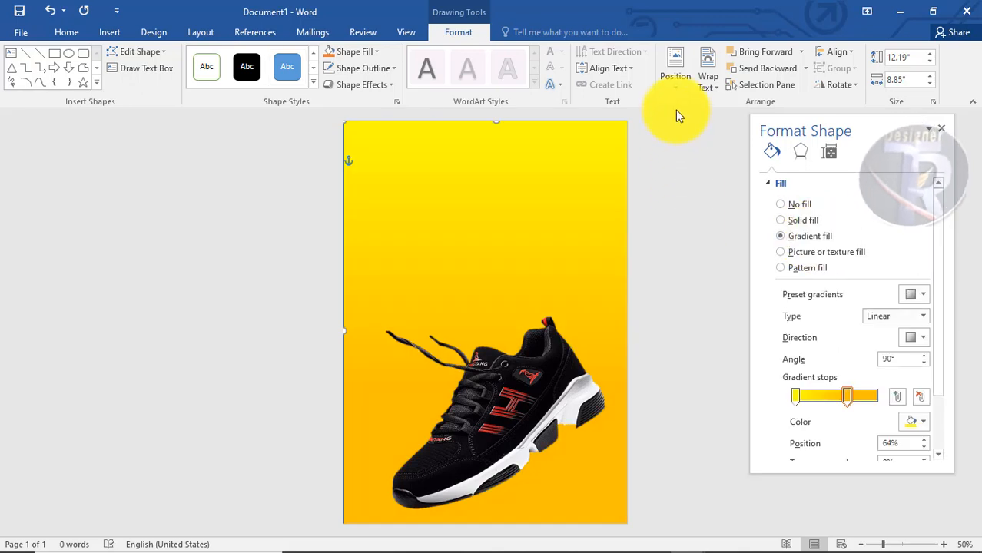
pyautogui.click(913, 298)
pyautogui.click(899, 352)
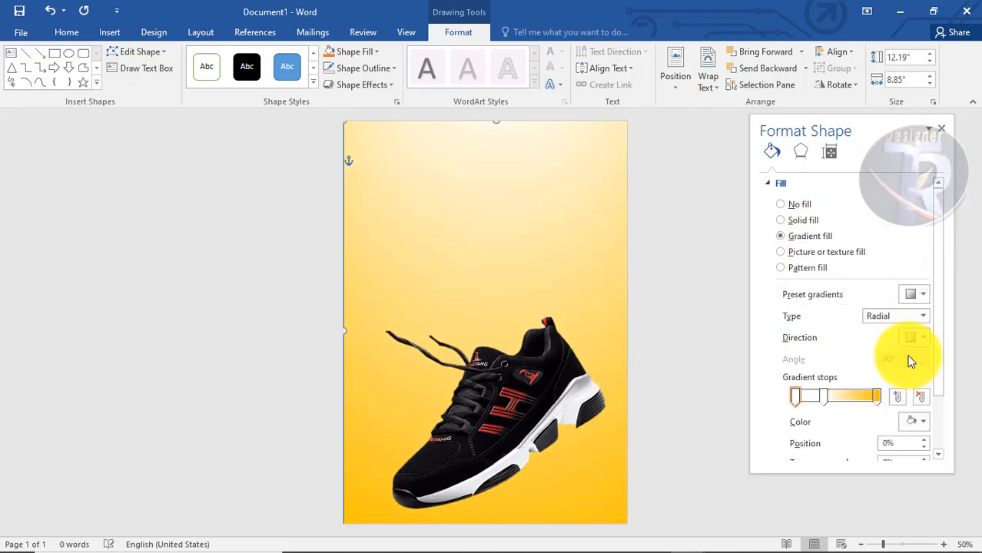
# Adjust the rectangle's gradient stops to yellow at 46% and orange at 85%, and close the shape formatting options
pyautogui.moveTo(879, 397)
pyautogui.mouseDown()
pyautogui.moveTo(927, 313)
pyautogui.moveTo(822, 401)
pyautogui.moveTo(876, 401)
pyautogui.mouseUp()
pyautogui.moveTo(797, 399); pyautogui.dragTo(834, 401)
pyautogui.click(747, 326)
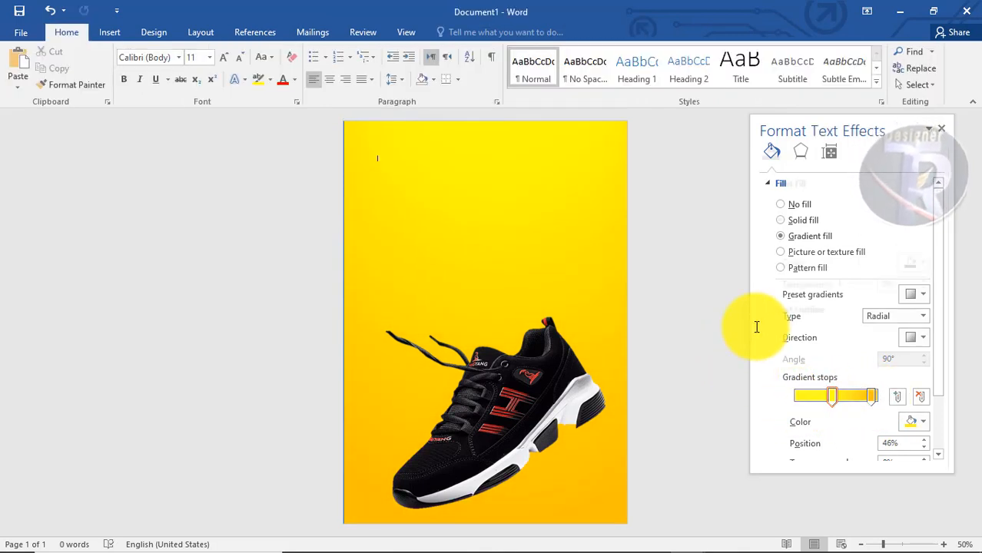
pyautogui.click(521, 219)
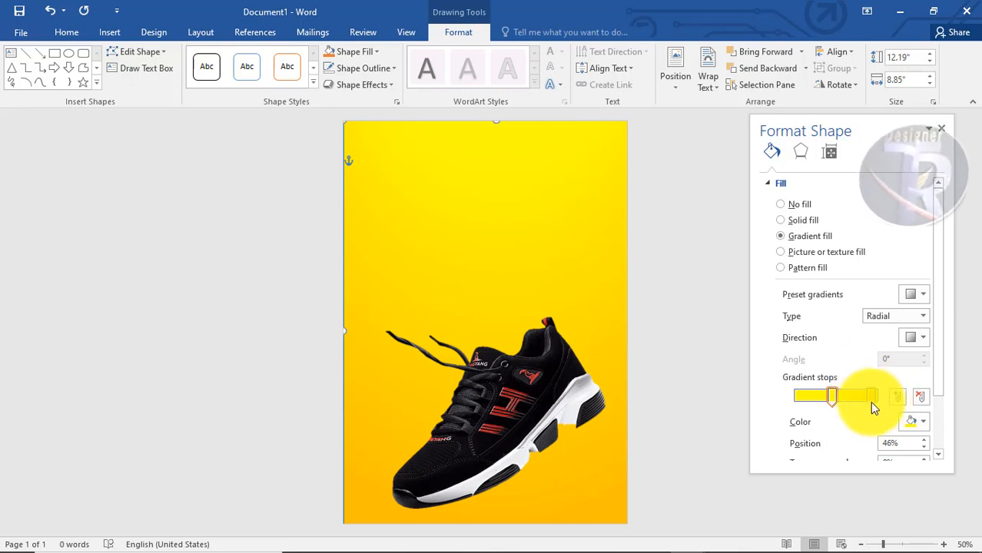
pyautogui.moveTo(872, 403); pyautogui.dragTo(864, 404)
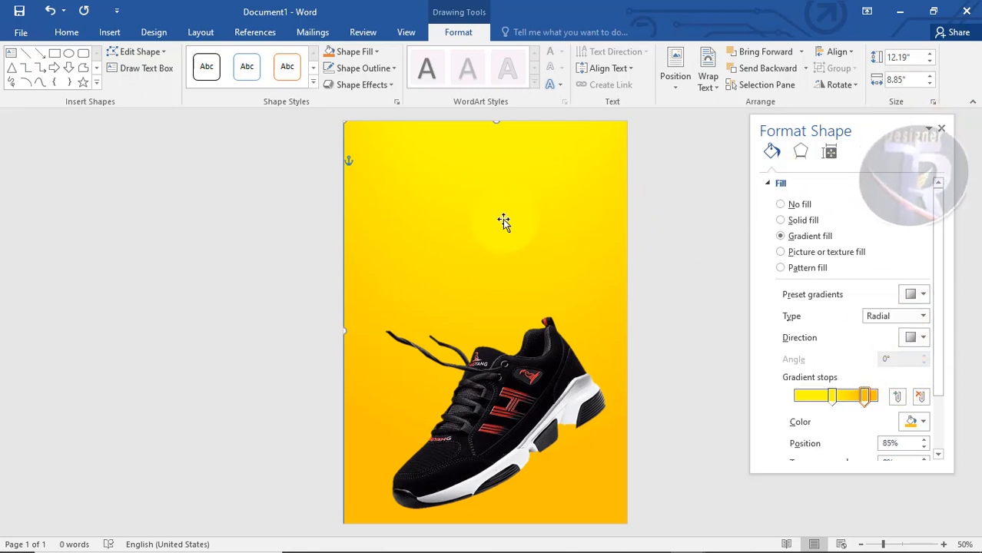
pyautogui.click(943, 129)
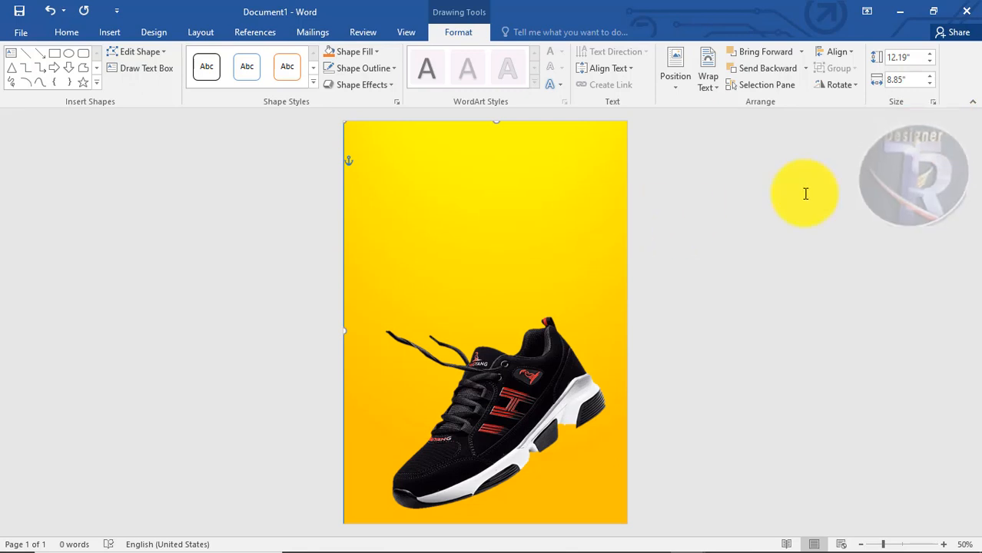
# Remove the outline from the yellow background rectangle and deselect it
pyautogui.click(554, 222)
pyautogui.doubleClick(554, 221)
pyautogui.click(391, 69)
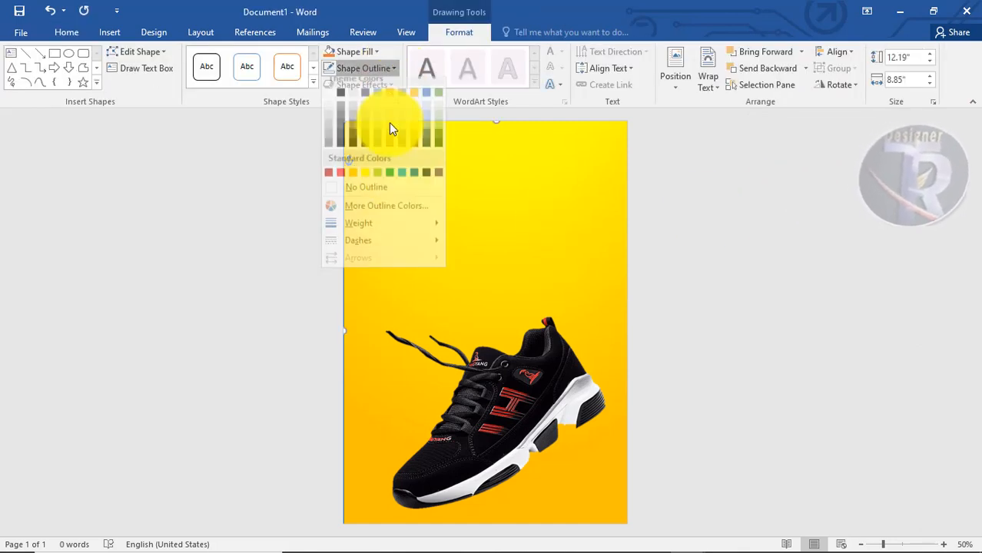
pyautogui.click(394, 201)
pyautogui.click(692, 268)
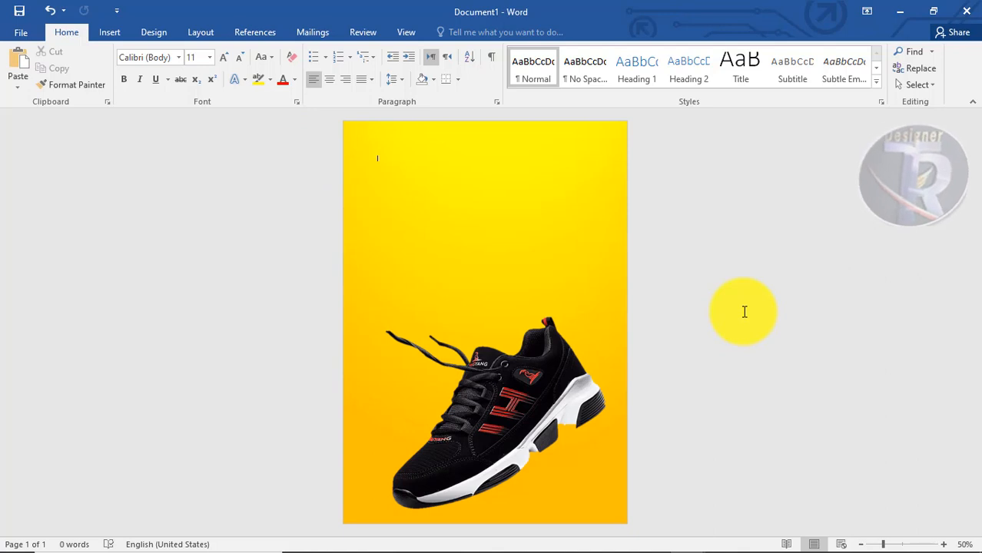
# Apply the Drop Shadow Rectangle picture style to the sneaker picture
pyautogui.click(520, 358)
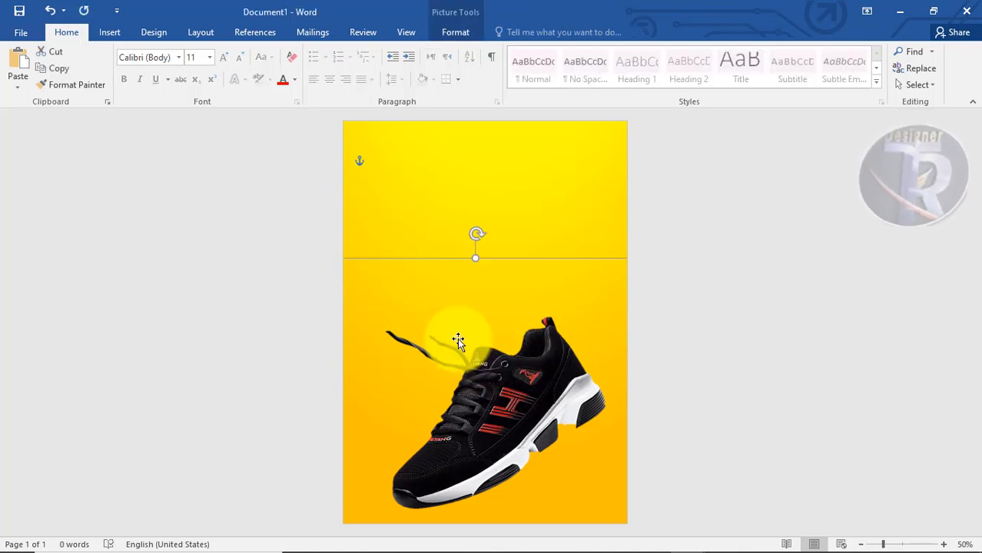
pyautogui.click(460, 35)
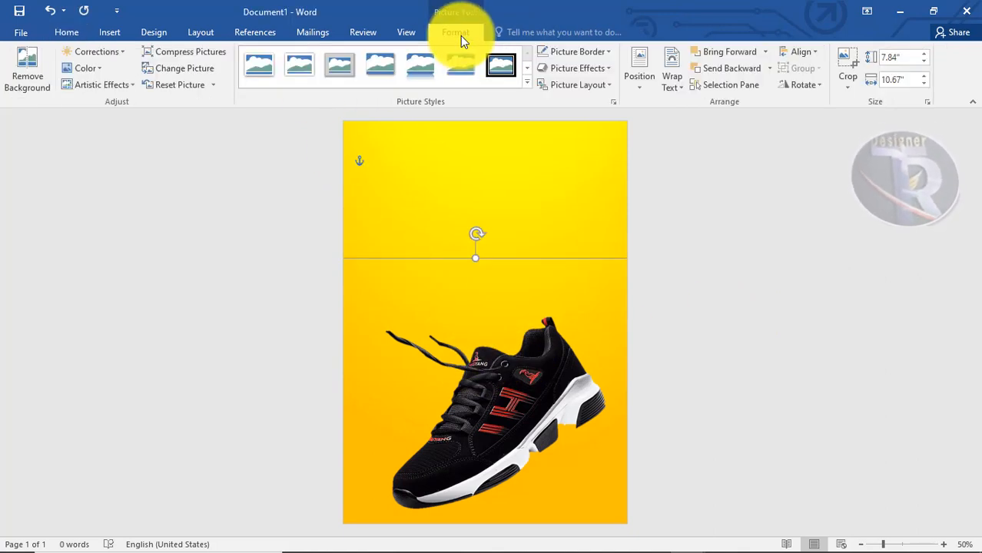
pyautogui.click(380, 71)
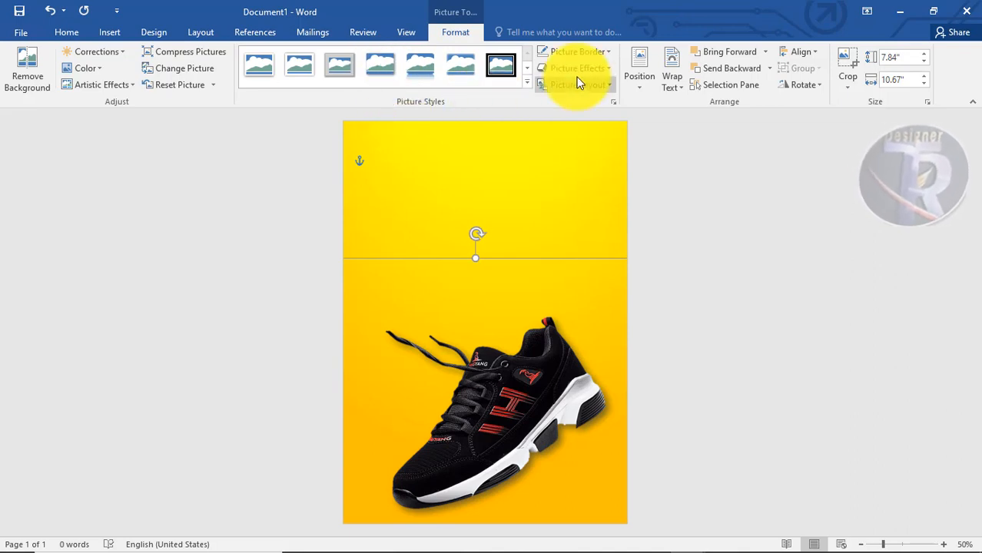
pyautogui.click(581, 52)
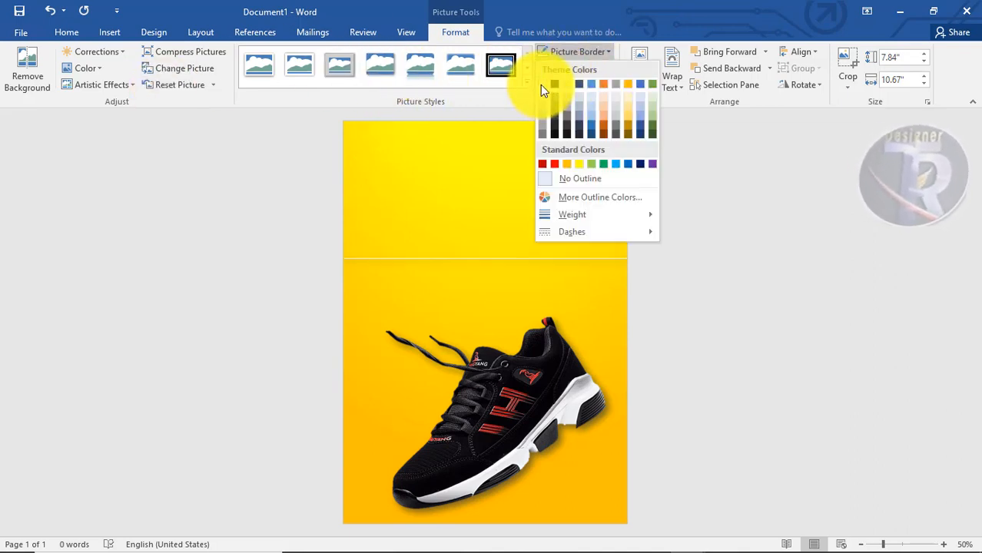
pyautogui.click(533, 90)
# Add a gray glow variation to the sneaker picture and deselect it
pyautogui.click(568, 70)
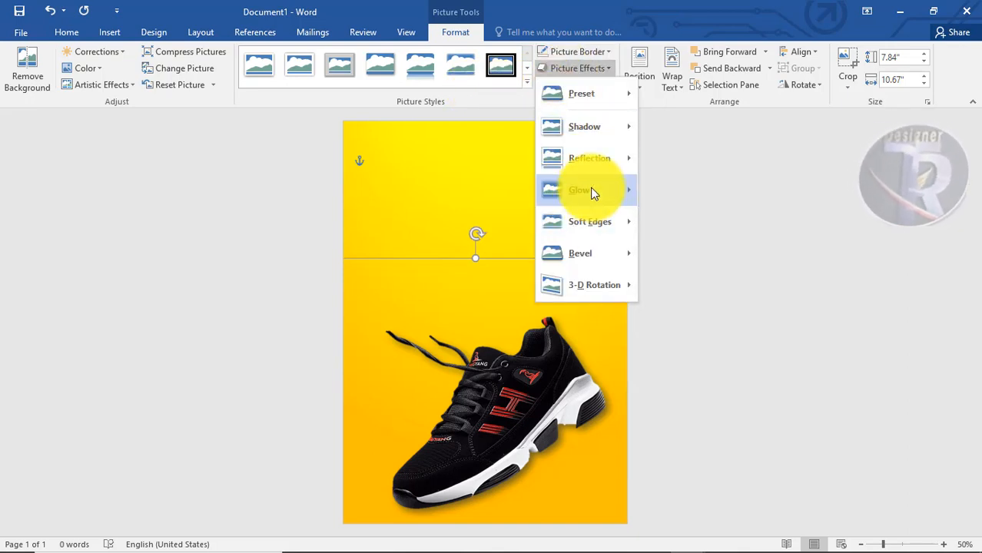
pyautogui.moveTo(588, 190)
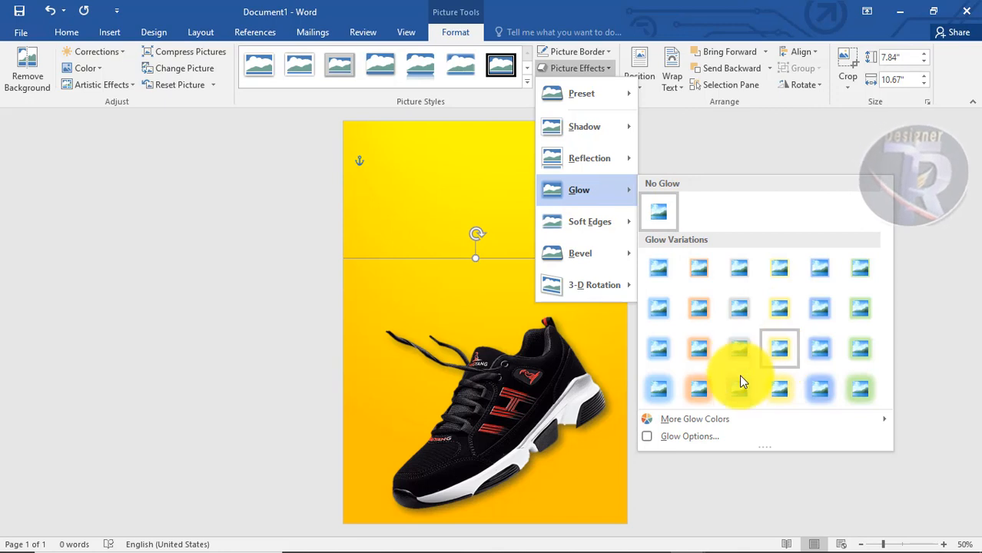
pyautogui.click(752, 321)
pyautogui.click(774, 412)
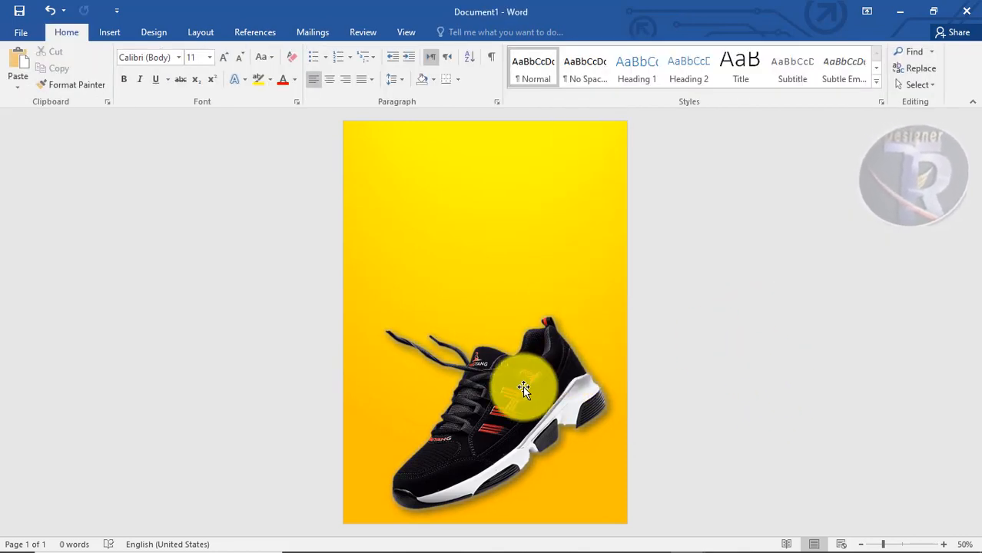
pyautogui.click(586, 393)
pyautogui.click(730, 362)
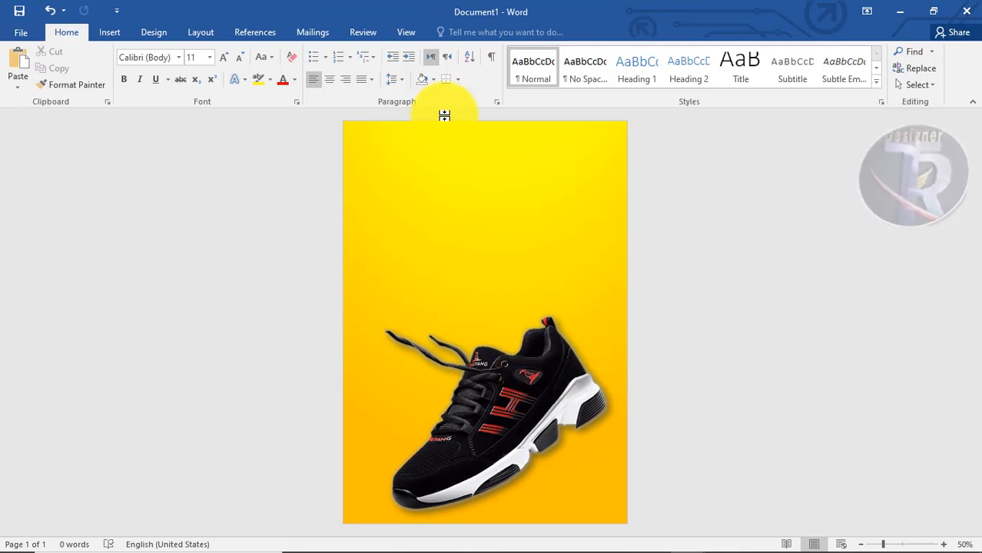
# Insert black-fill WordArt near the top centre of the page and replace its placeholder text with "Sports"
pyautogui.click(114, 31)
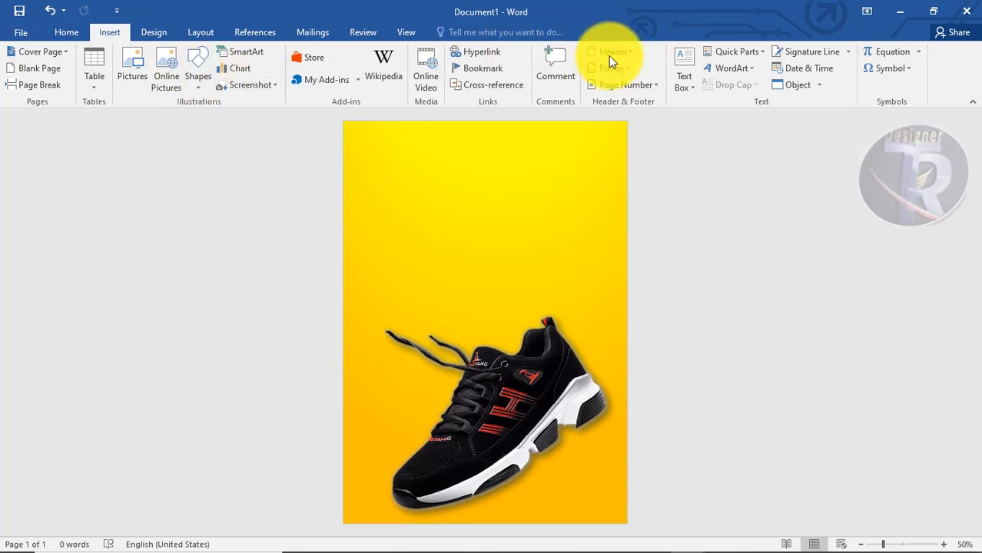
pyautogui.click(729, 68)
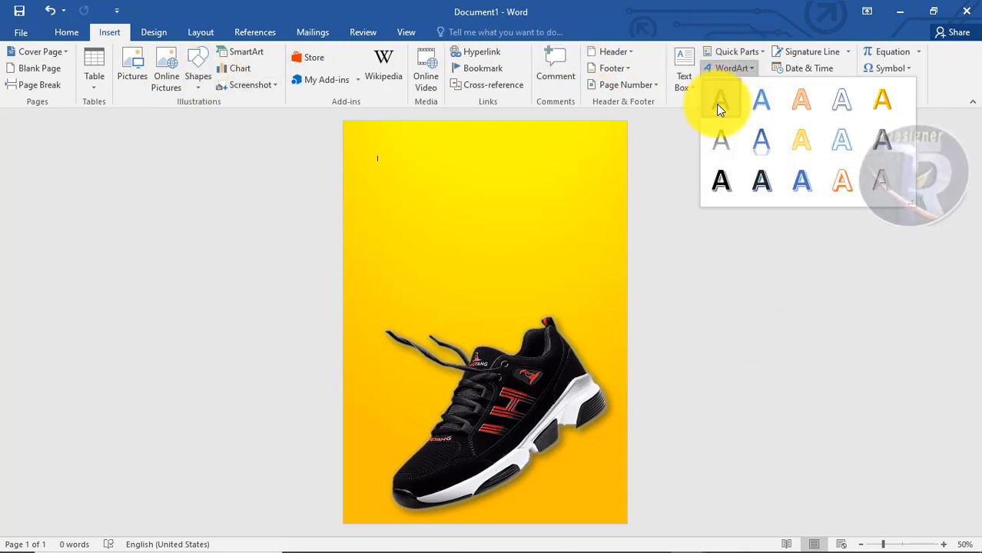
pyautogui.click(717, 101)
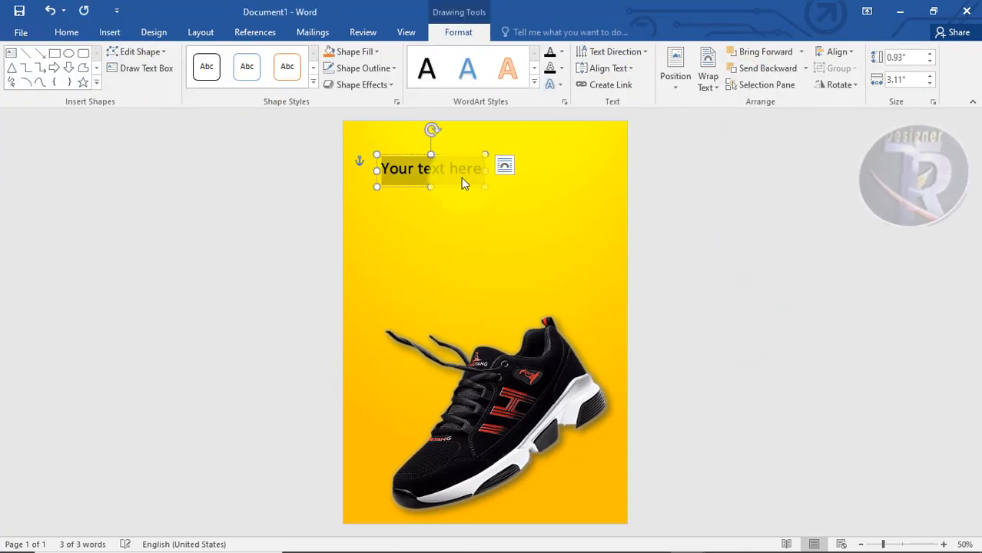
pyautogui.click(466, 156)
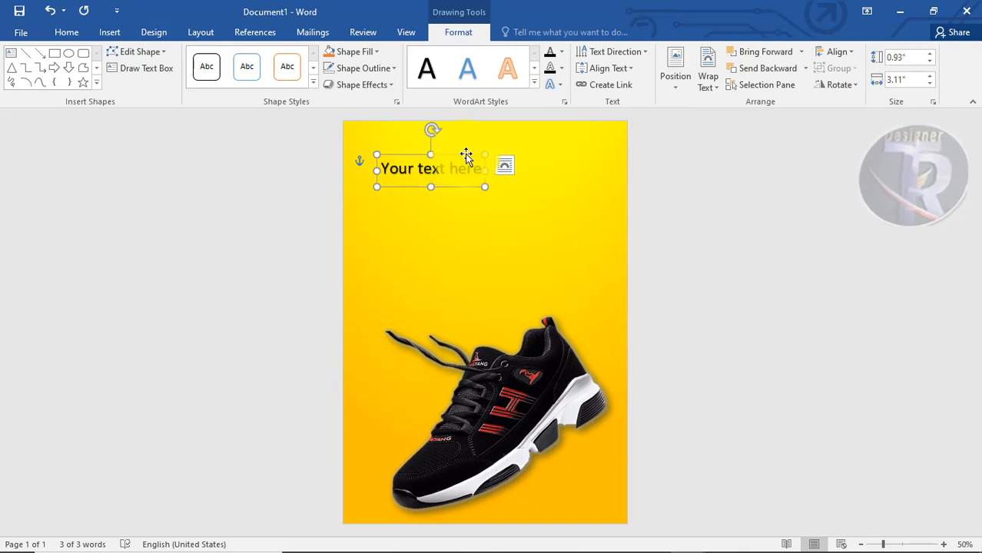
pyautogui.moveTo(466, 156); pyautogui.dragTo(478, 181)
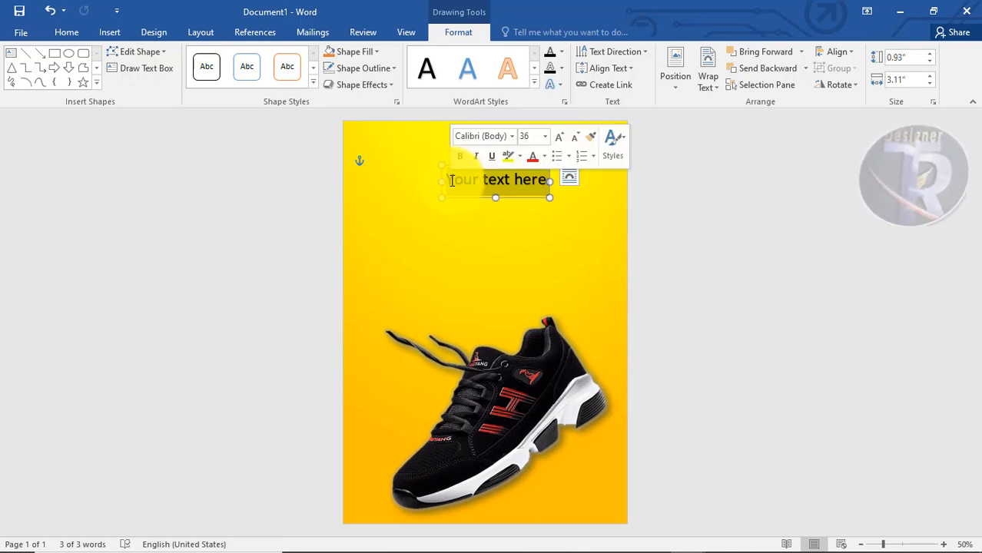
pyautogui.press('Delete')
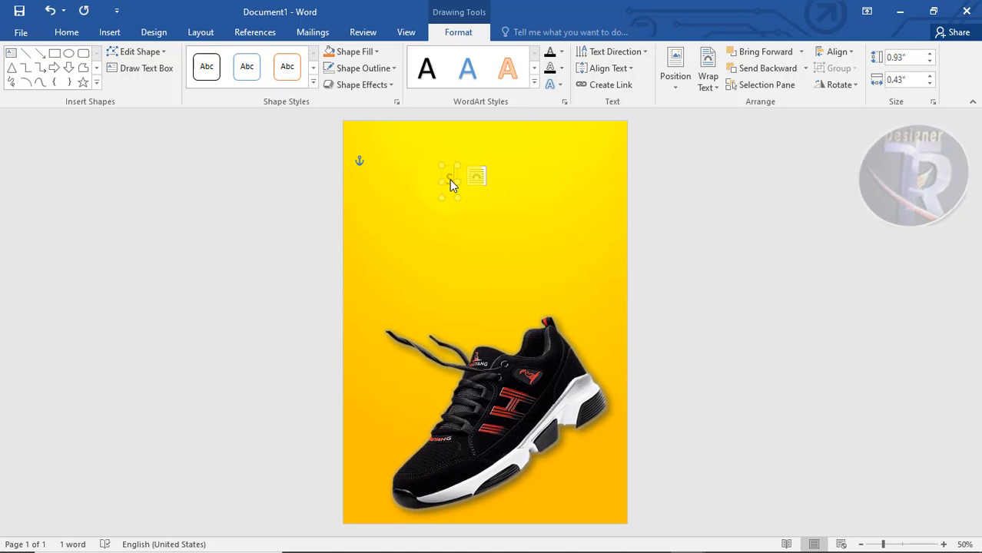
pyautogui.write('Sports')
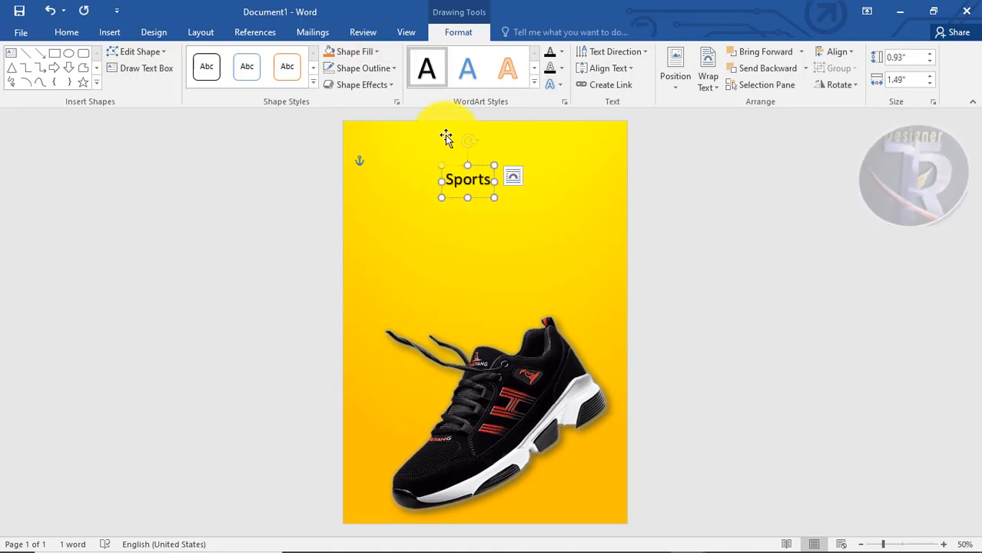
# Duplicate the "Sports" WordArt just below it, change the copy's text to "Shoes" and widen its box
pyautogui.keyDown('ctrl'); pyautogui.moveTo(483, 169); pyautogui.dragTo(483, 194); pyautogui.keyUp('ctrl')
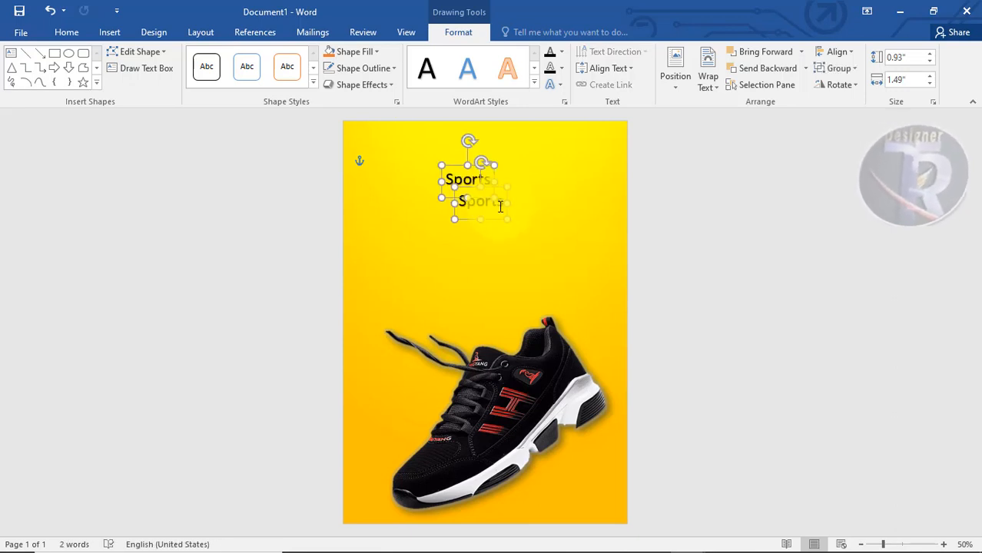
pyautogui.click(506, 203)
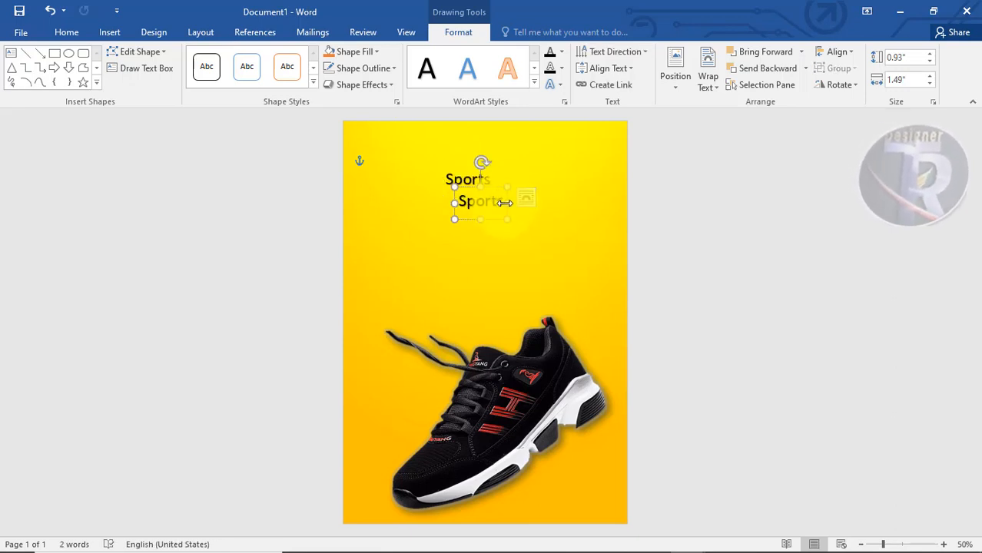
pyautogui.moveTo(499, 203); pyautogui.dragTo(462, 201)
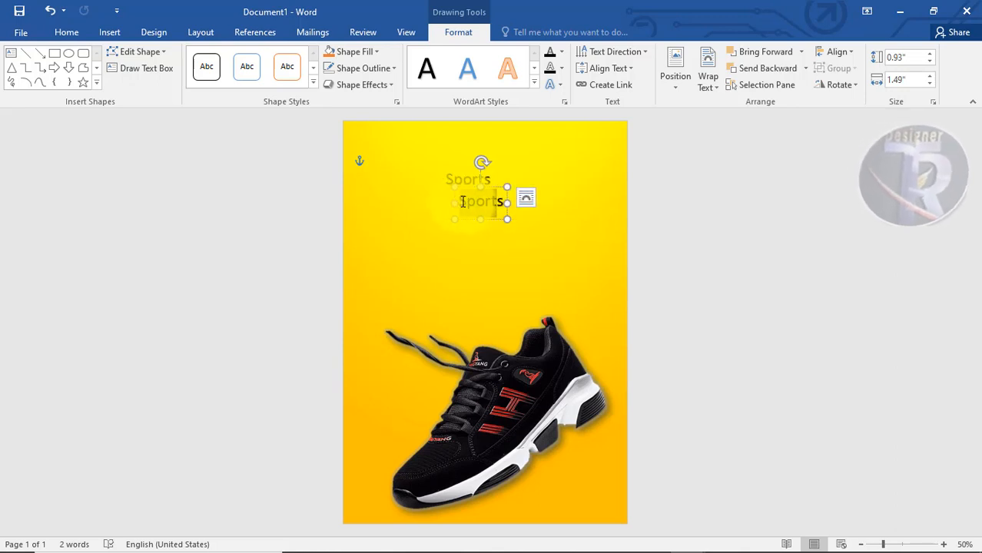
pyautogui.press('Delete')
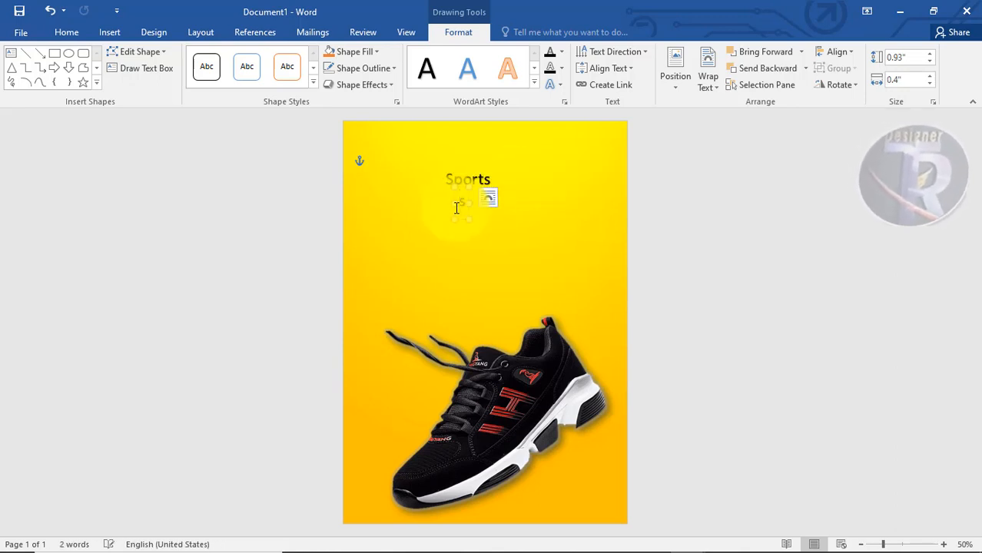
pyautogui.write('Shoes')
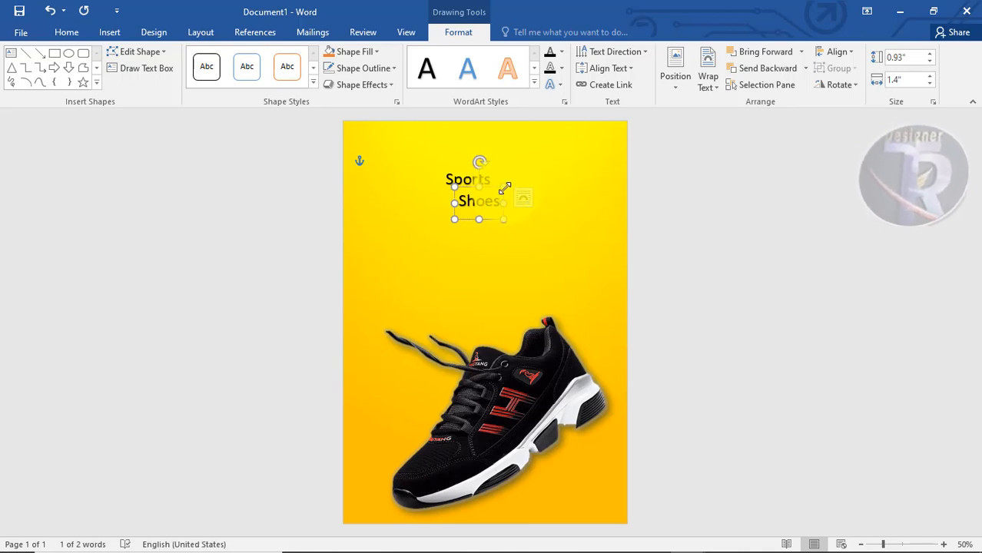
pyautogui.moveTo(504, 189); pyautogui.dragTo(532, 189)
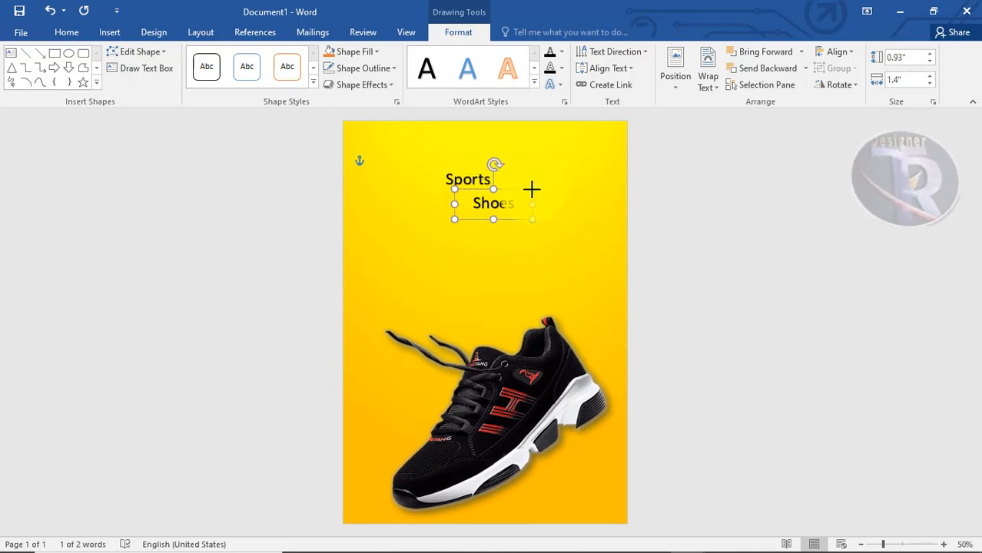
# Enlarge the "Sports" WordArt text to 130 pt
pyautogui.click(484, 169)
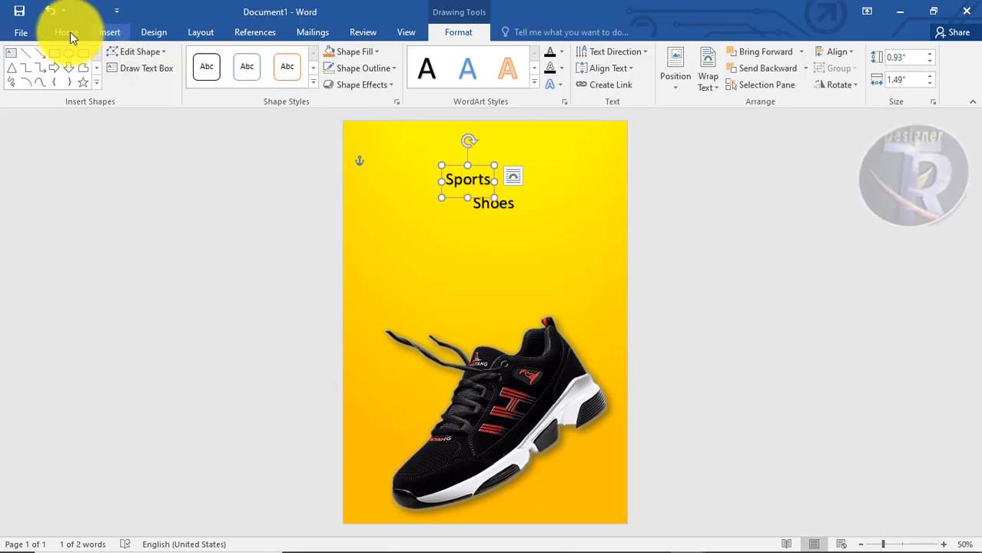
pyautogui.click(70, 32)
pyautogui.click(227, 61)
pyautogui.click(227, 61)
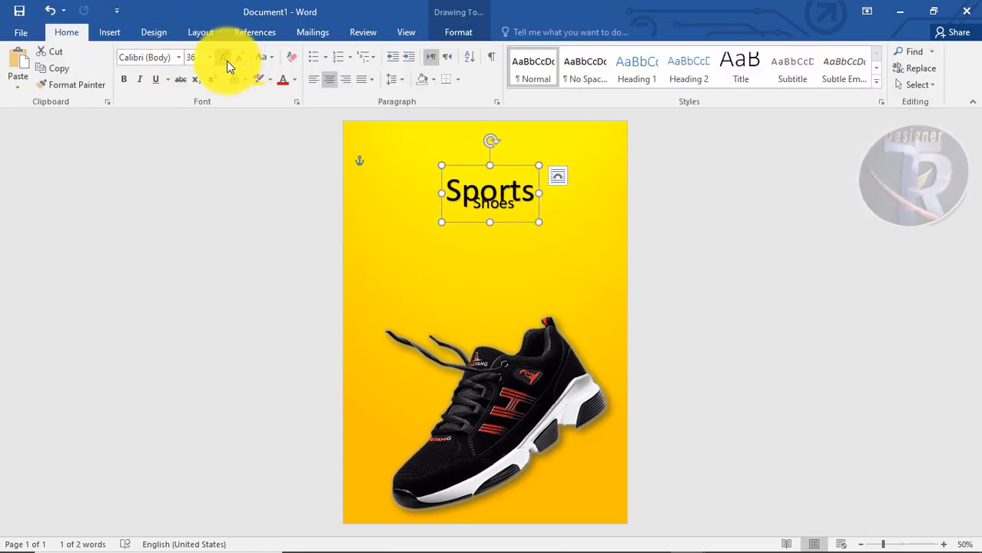
pyautogui.click(226, 61)
pyautogui.click(227, 61)
pyautogui.click(226, 61)
pyautogui.click(227, 61)
pyautogui.click(226, 61)
pyautogui.click(227, 61)
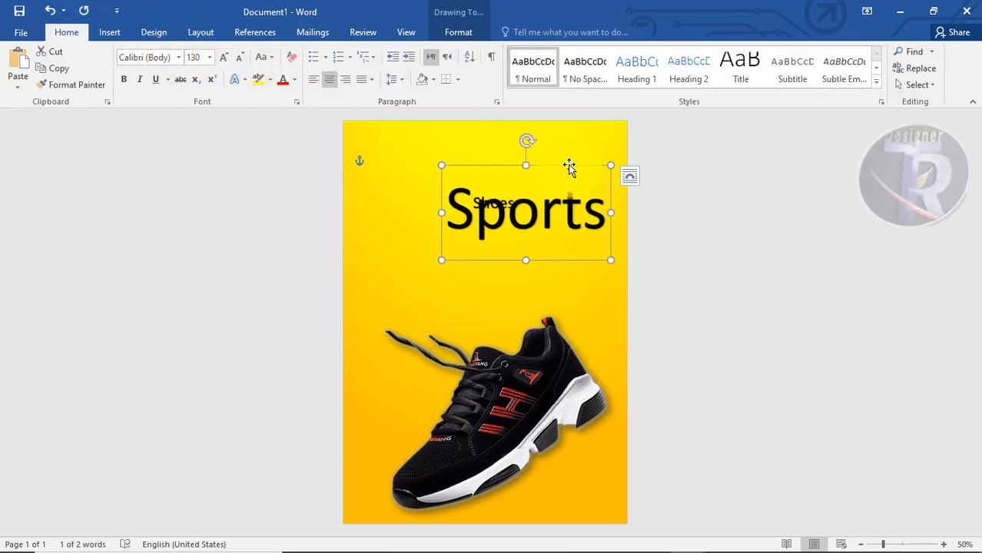
# Separate the two WordArt words, placing "Shoes" just above the sneaker's heel and "Sports" centred at the page top
pyautogui.moveTo(573, 165); pyautogui.dragTo(549, 280)
pyautogui.click(482, 201)
pyautogui.click(481, 228)
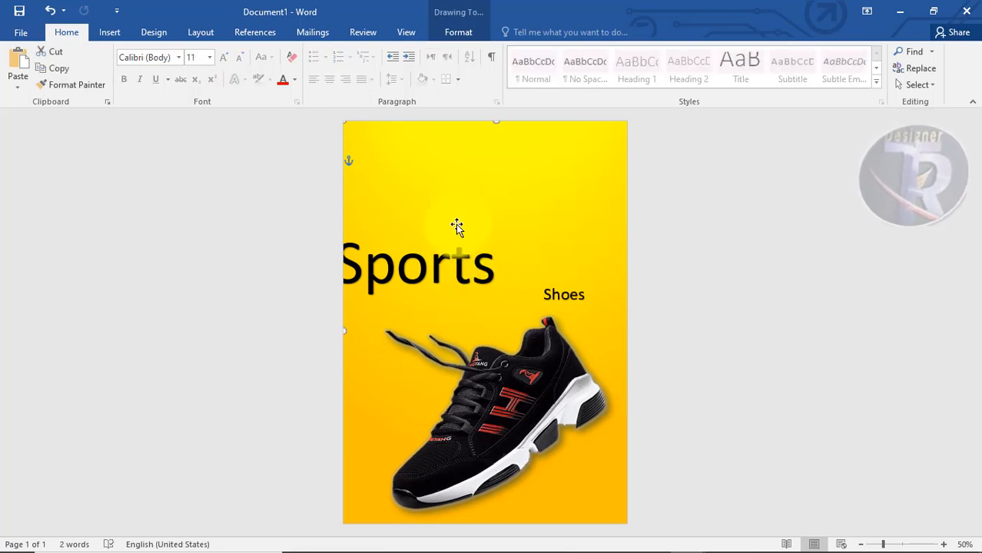
pyautogui.click(458, 226)
pyautogui.moveTo(461, 223); pyautogui.dragTo(533, 139)
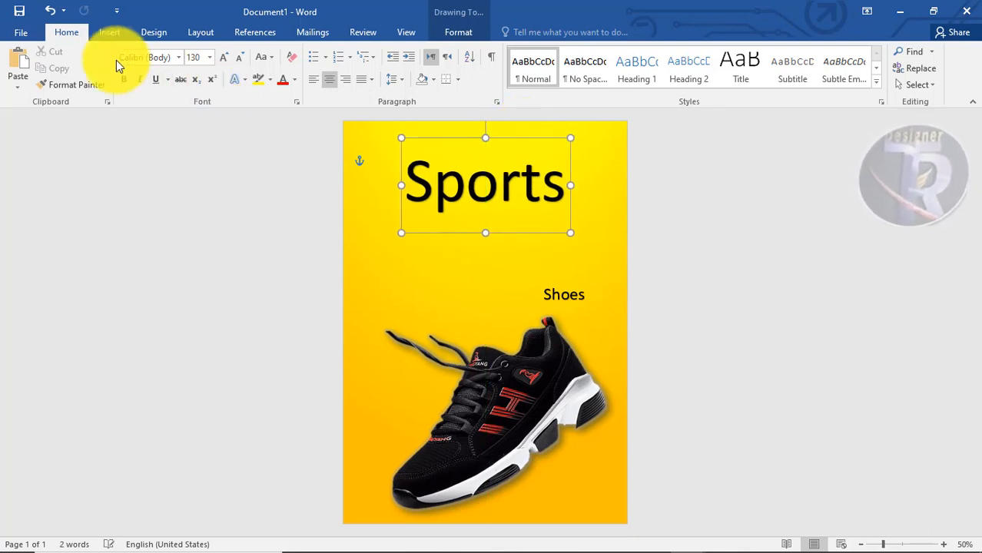
# Format "Sports" in Brush Script MT at 180 pt and shift it slightly up and to the right
pyautogui.click(177, 60)
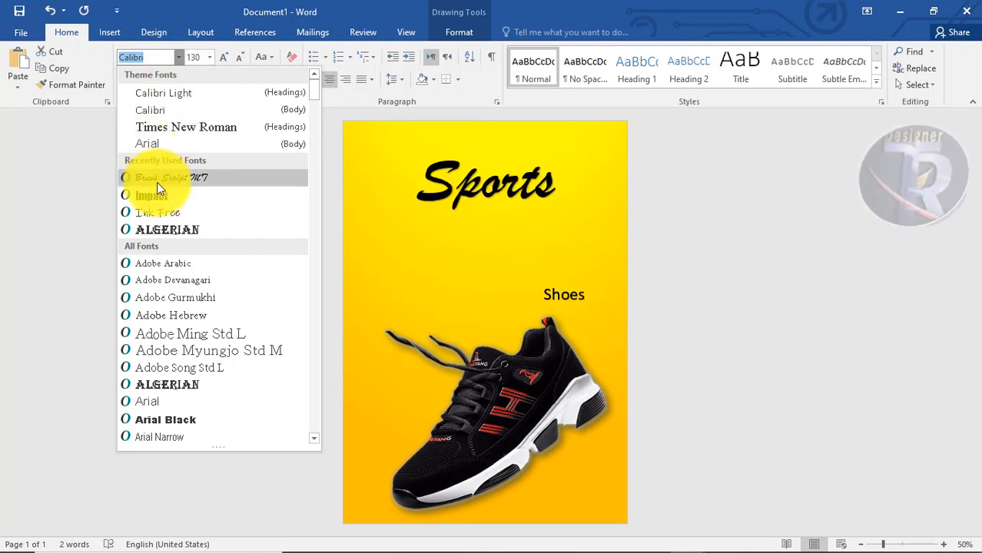
pyautogui.click(179, 183)
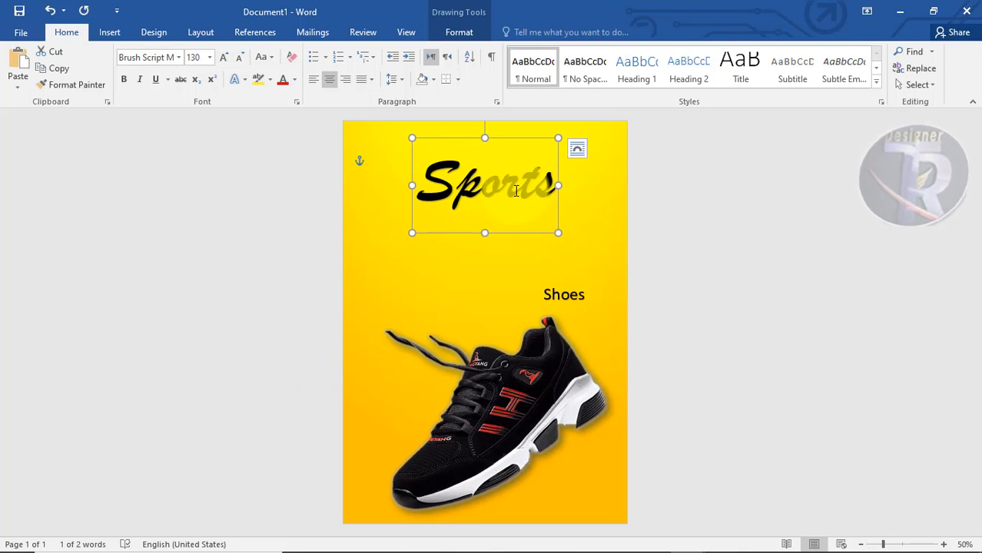
pyautogui.hotkey('ctrl', 'shift', '.')
pyautogui.hotkey('ctrl', 'shift', '.')
pyautogui.hotkey('ctrl', 'shift', '.')
pyautogui.hotkey('ctrl', 'shift', '.')
pyautogui.hotkey('ctrl', 'shift', '.')
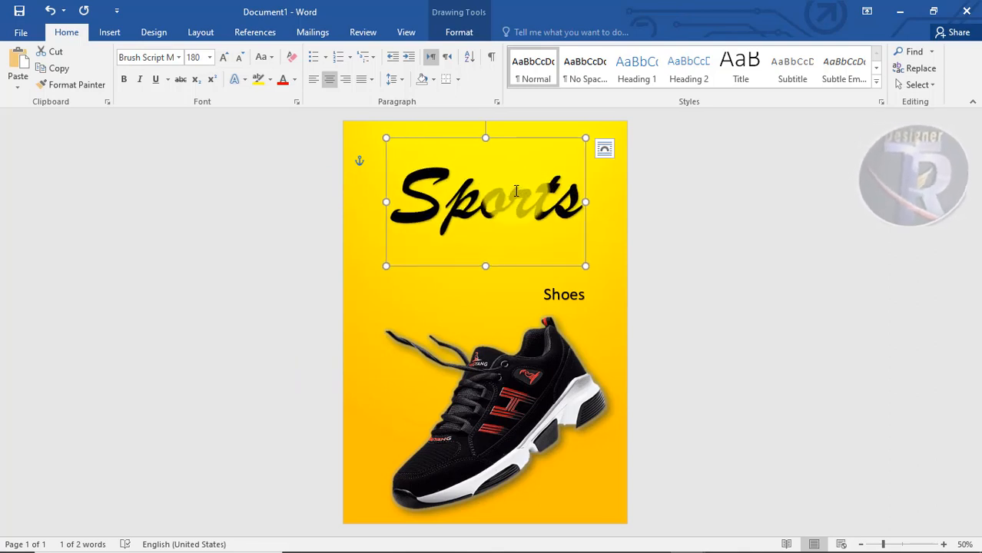
pyautogui.click(547, 138)
pyautogui.moveTo(541, 134); pyautogui.dragTo(547, 118)
# Move "Shoes" directly beneath "Sports", enlarge its text to 90 pt and expand its box to fit the word
pyautogui.click(575, 297)
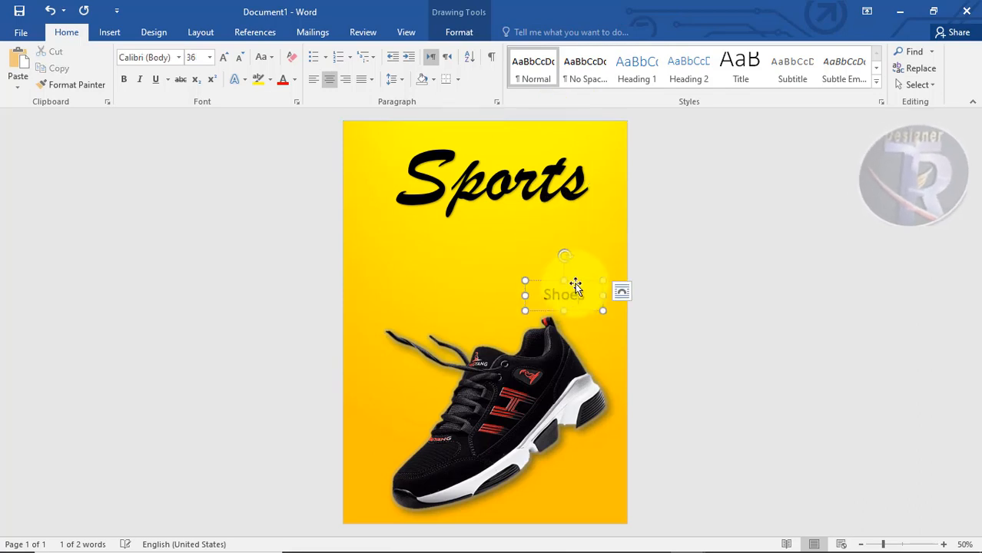
pyautogui.moveTo(574, 285); pyautogui.dragTo(511, 209)
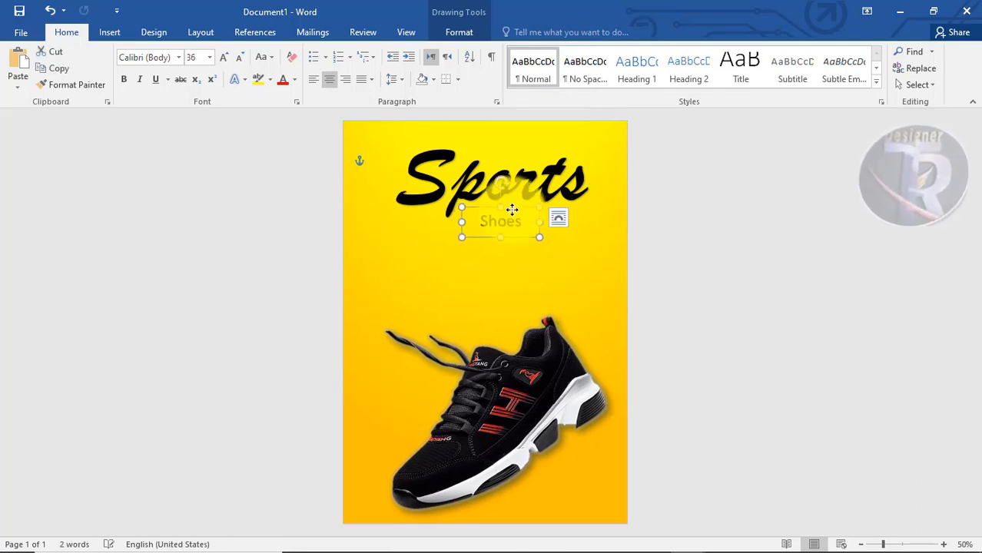
pyautogui.hotkey('ctrl', 'shift', '.')
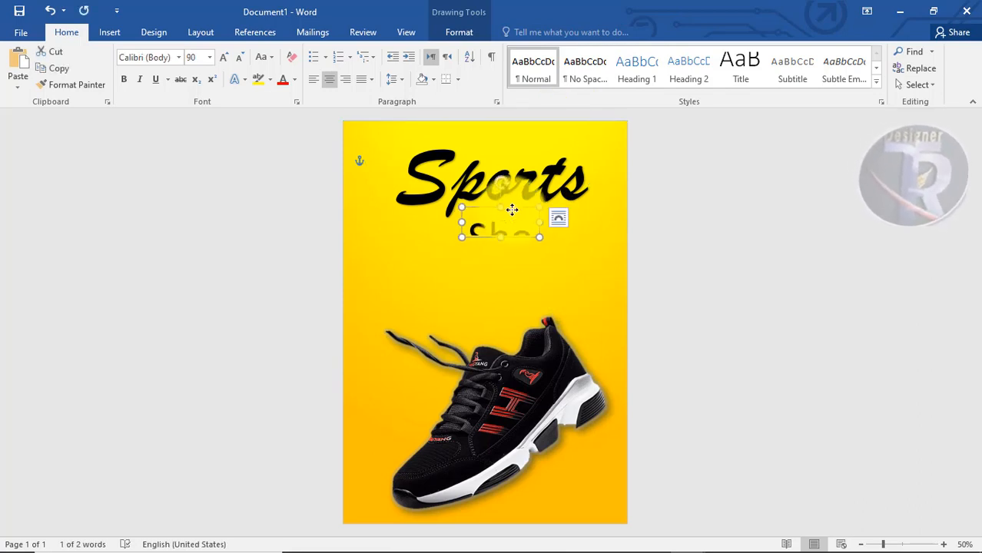
pyautogui.moveTo(537, 240); pyautogui.dragTo(603, 272)
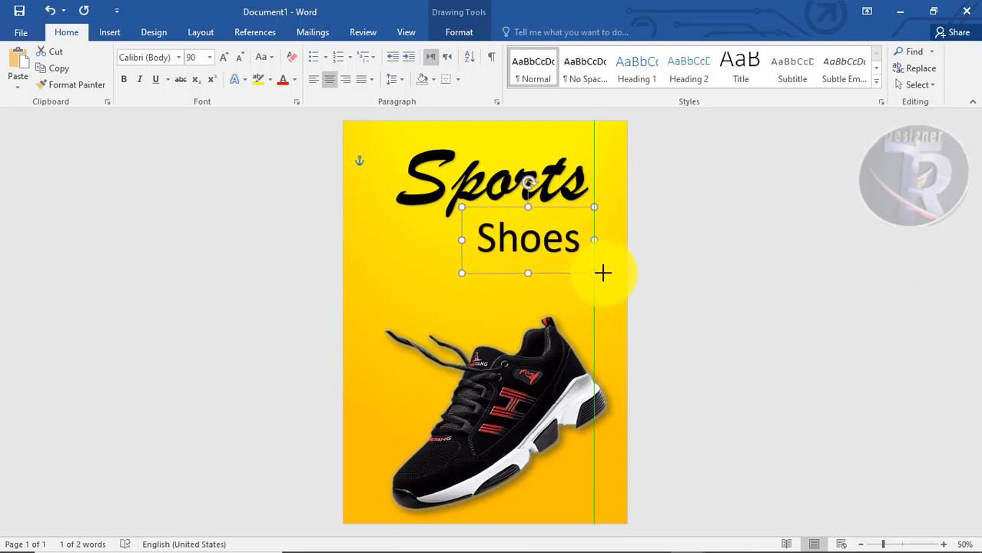
# Raise "Shoes" closer to "Sports", set its text to 110 pt and widen its box to fit the whole word
pyautogui.moveTo(581, 208); pyautogui.dragTo(577, 191)
pyautogui.hotkey('ctrl', 'shift', '.')
pyautogui.hotkey('ctrl', 'shift', '.')
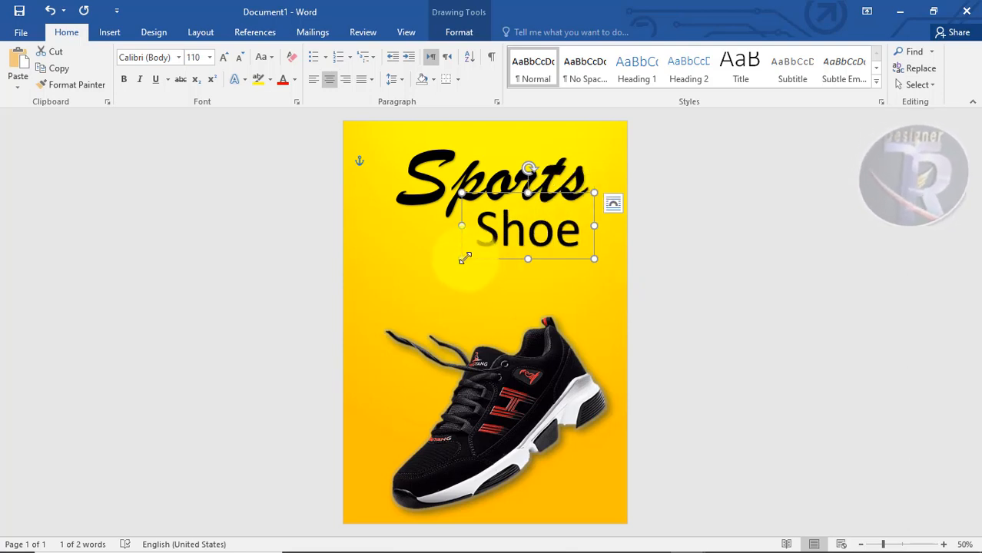
pyautogui.moveTo(461, 259); pyautogui.dragTo(429, 267)
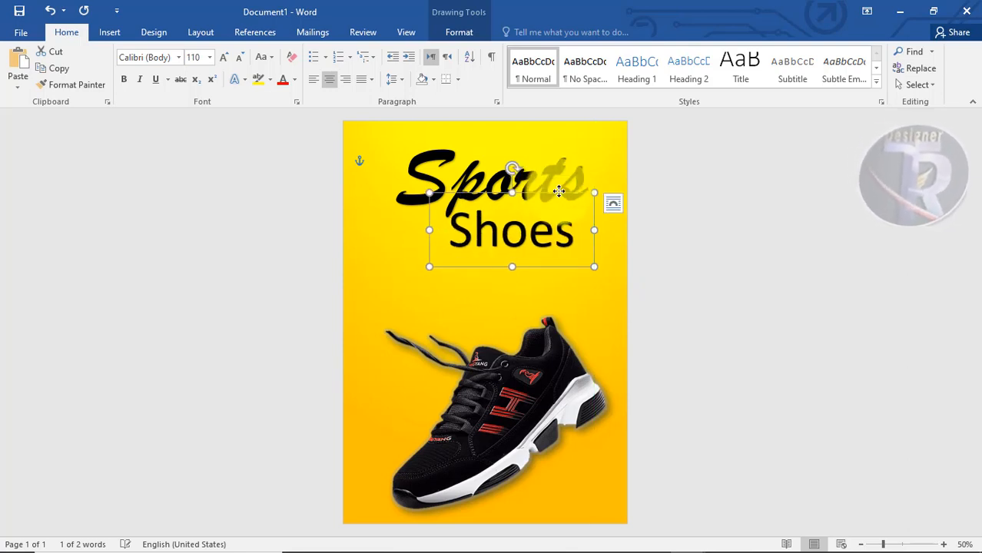
# Move the "Shoes" text slightly up and to the right so it tucks beneath the end of "Sports"
pyautogui.moveTo(558, 191); pyautogui.dragTo(581, 185)
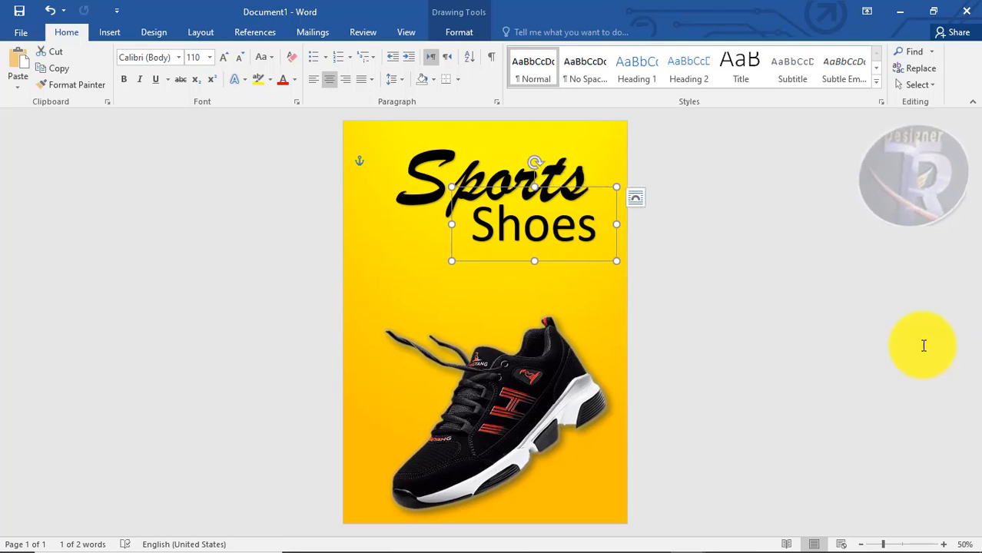
pyautogui.click(819, 232)
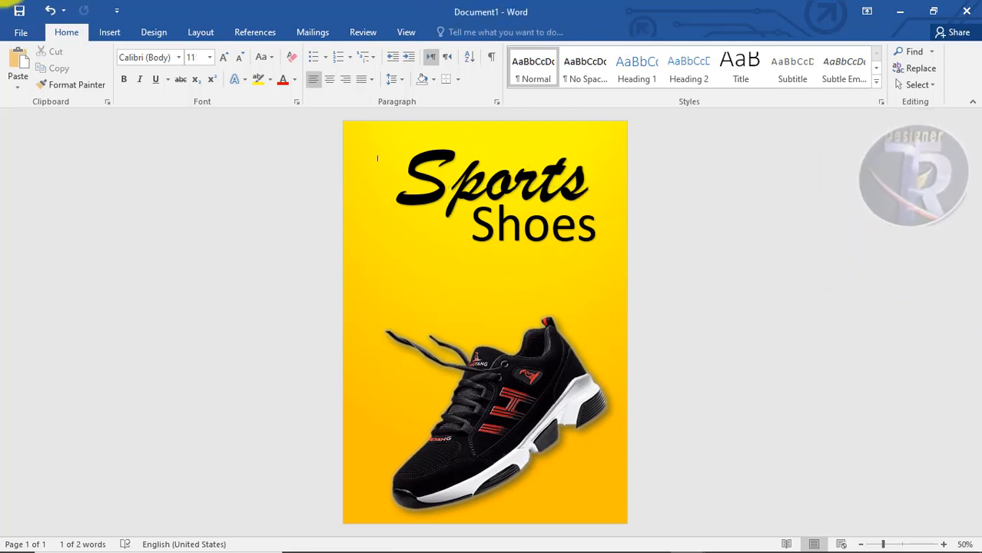
# Change the text fill of the "Sports" WordArt to the standard dark red colour
pyautogui.click(534, 222)
pyautogui.click(573, 124)
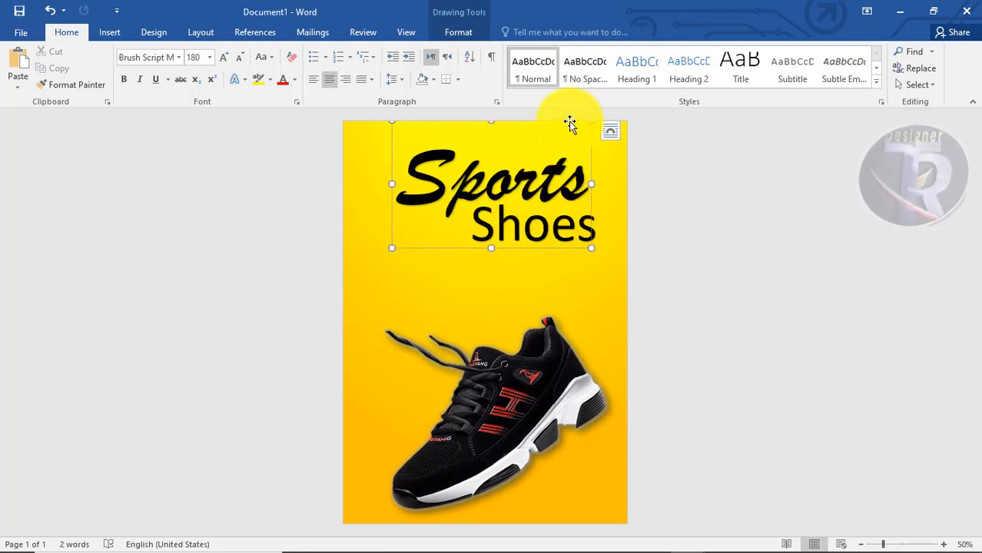
pyautogui.click(569, 125)
pyautogui.click(477, 33)
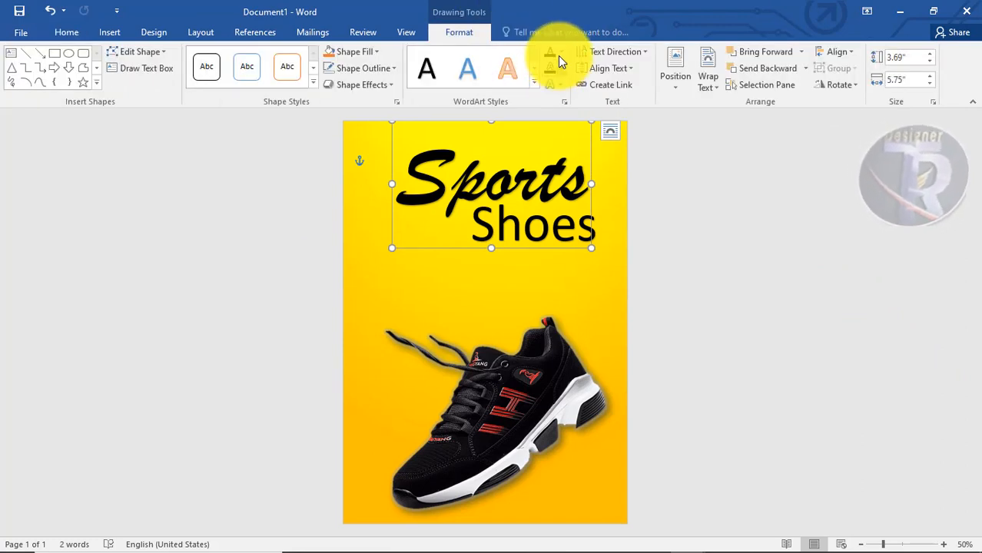
pyautogui.click(558, 55)
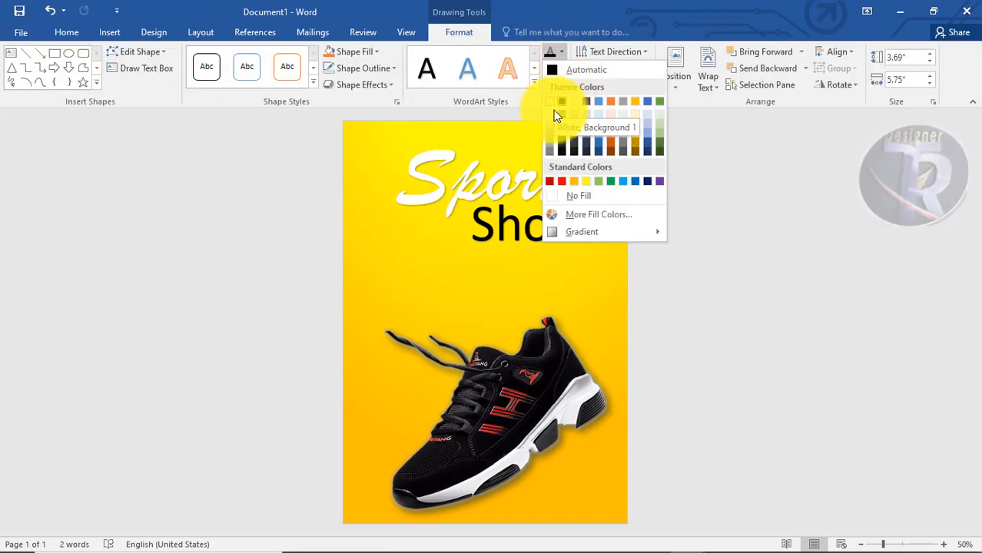
pyautogui.click(550, 181)
pyautogui.click(586, 224)
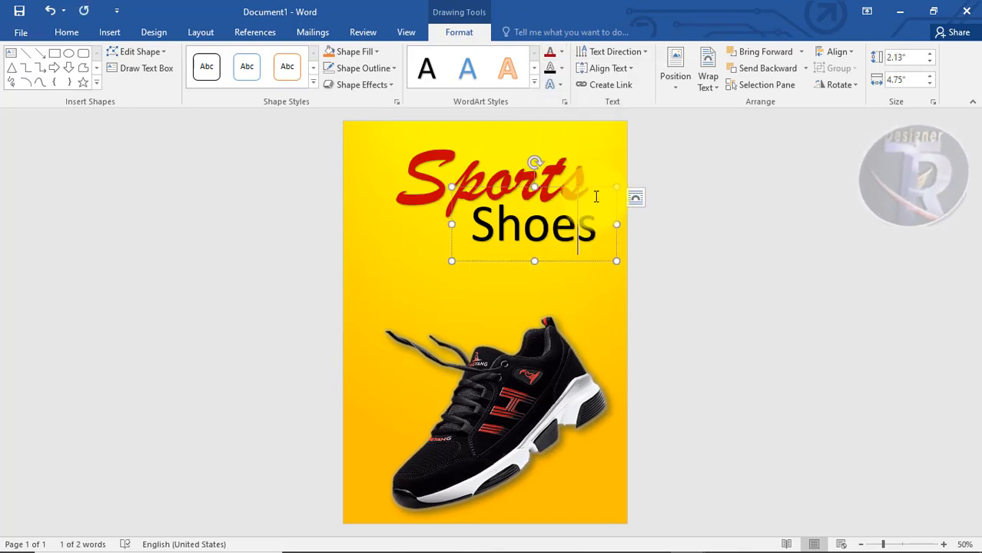
pyautogui.click(689, 255)
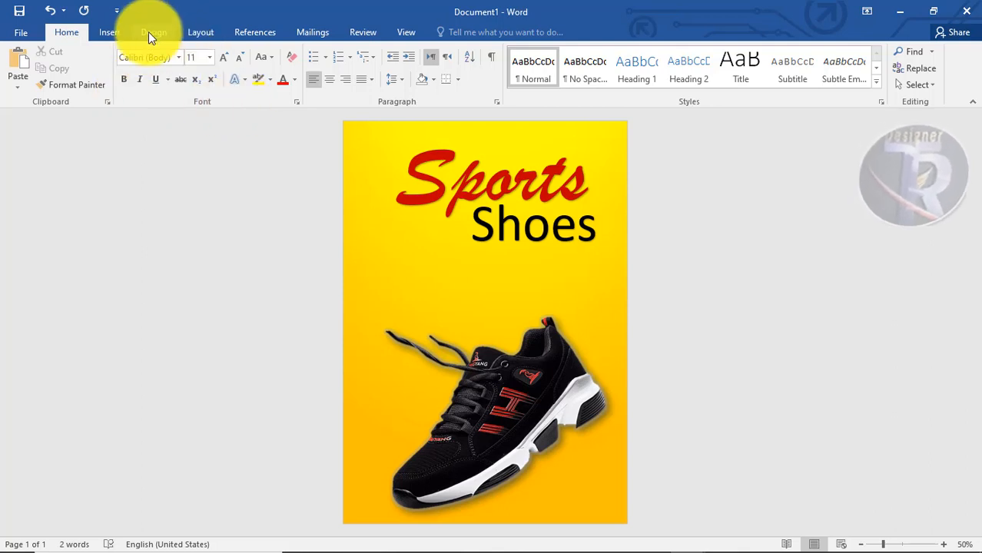
# Draw a small circle about 0.38" across in the page's upper-left corner
pyautogui.click(109, 32)
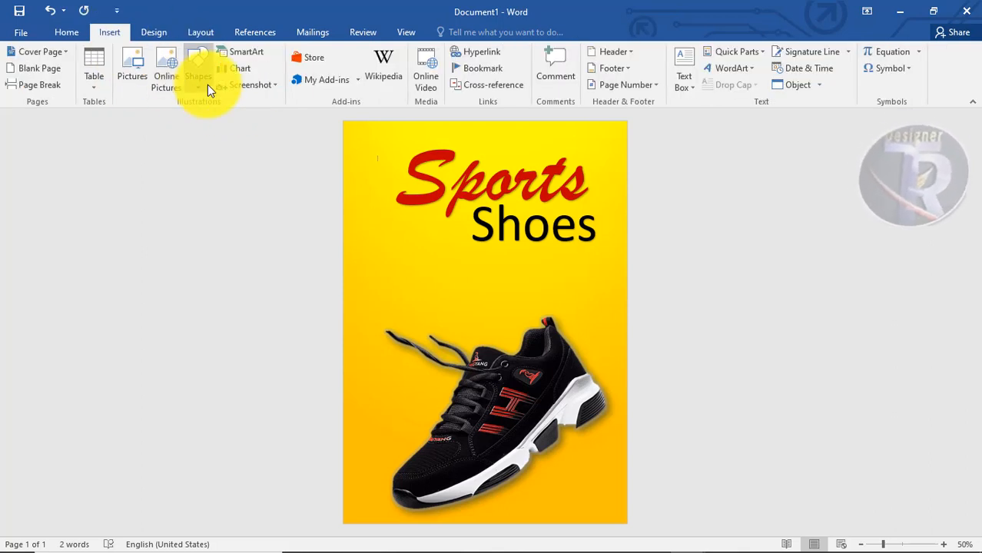
pyautogui.click(208, 84)
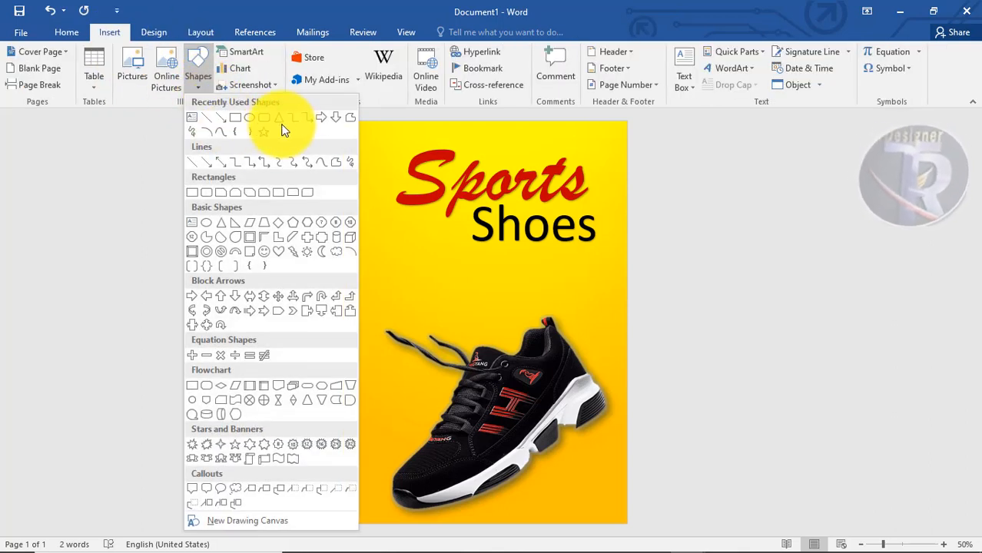
pyautogui.click(253, 117)
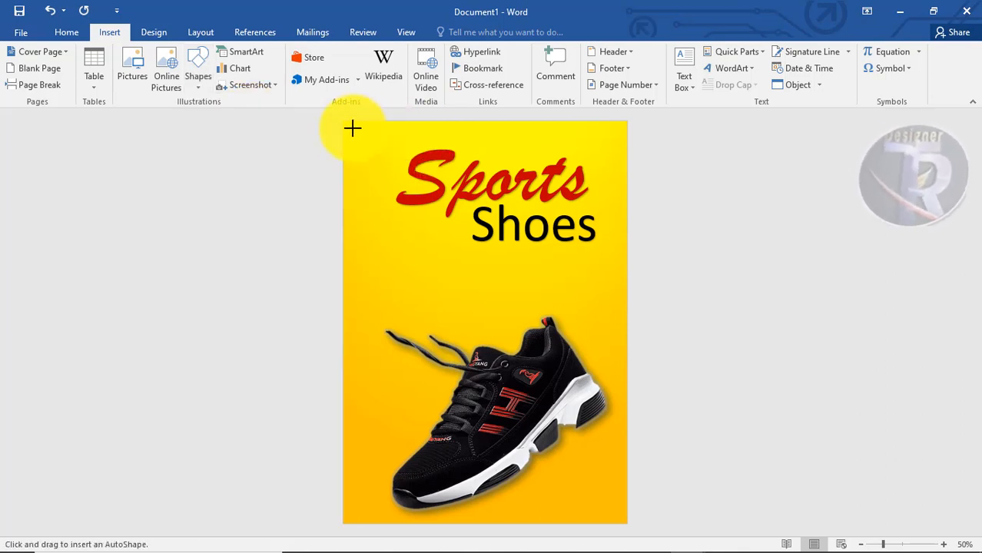
pyautogui.moveTo(354, 129); pyautogui.dragTo(367, 143)
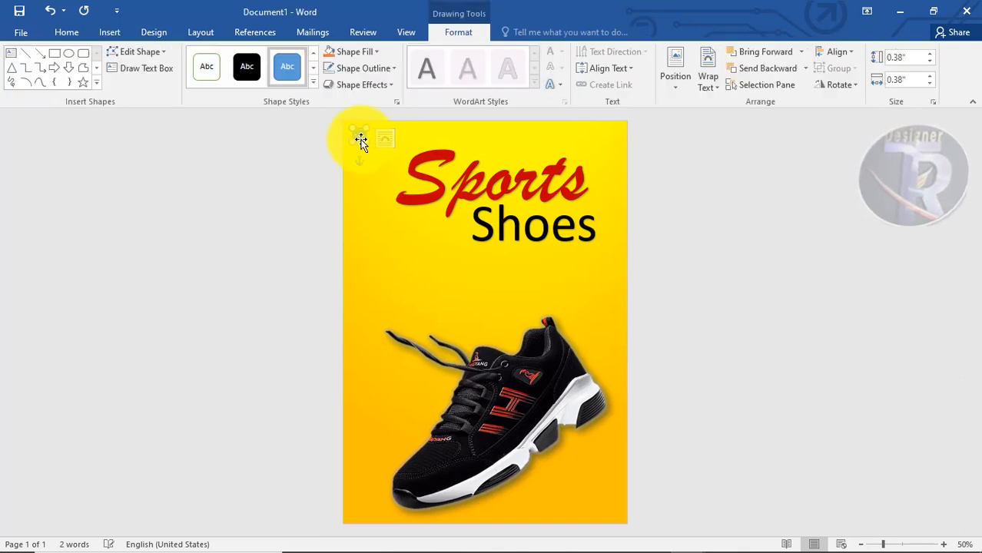
# Fill the small circle with the standard dark red and remove its outline
pyautogui.click(357, 53)
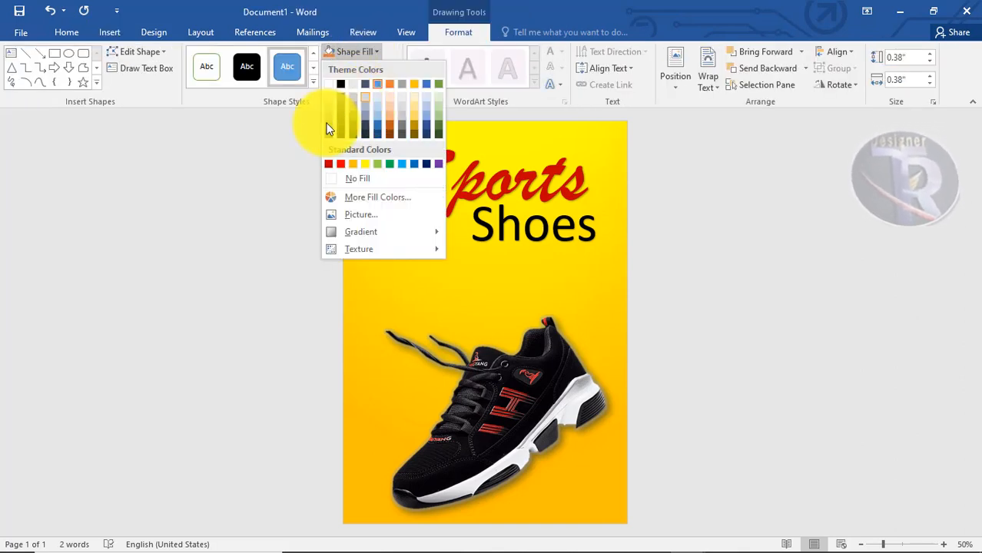
pyautogui.click(328, 163)
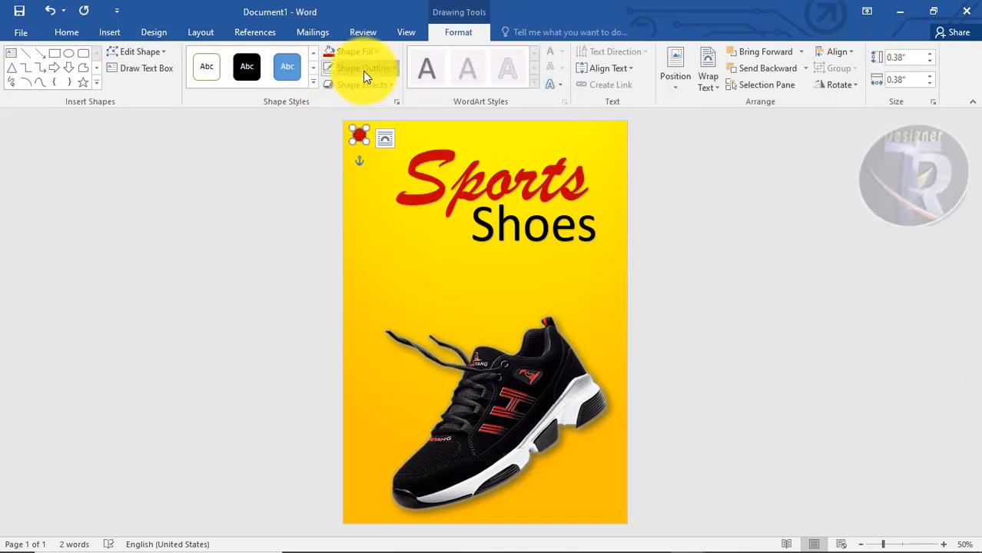
pyautogui.click(363, 69)
pyautogui.click(368, 169)
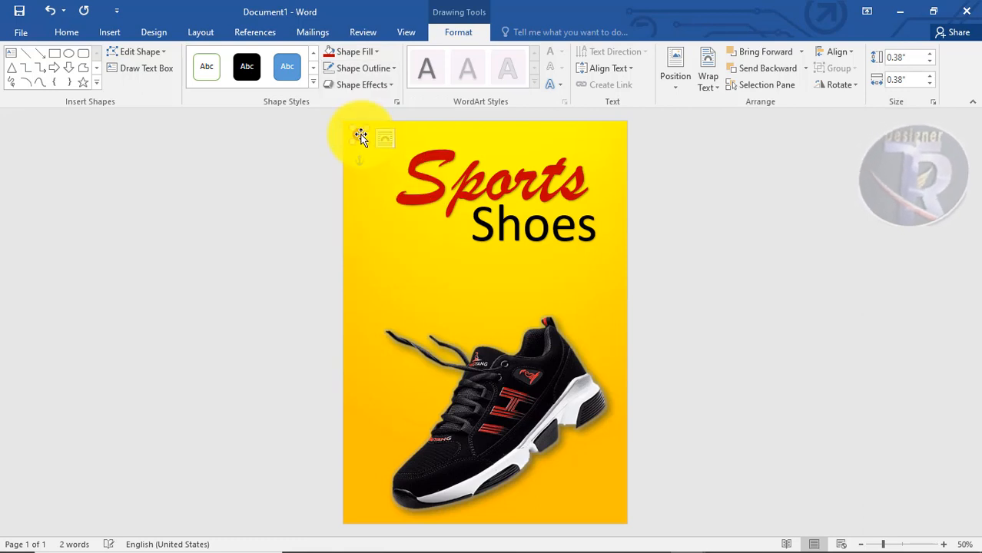
# Duplicate the red circle into a staggered row of 13 dots along the page's top edge
pyautogui.moveTo(380, 137); pyautogui.dragTo(624, 125)
pyautogui.click(681, 182)
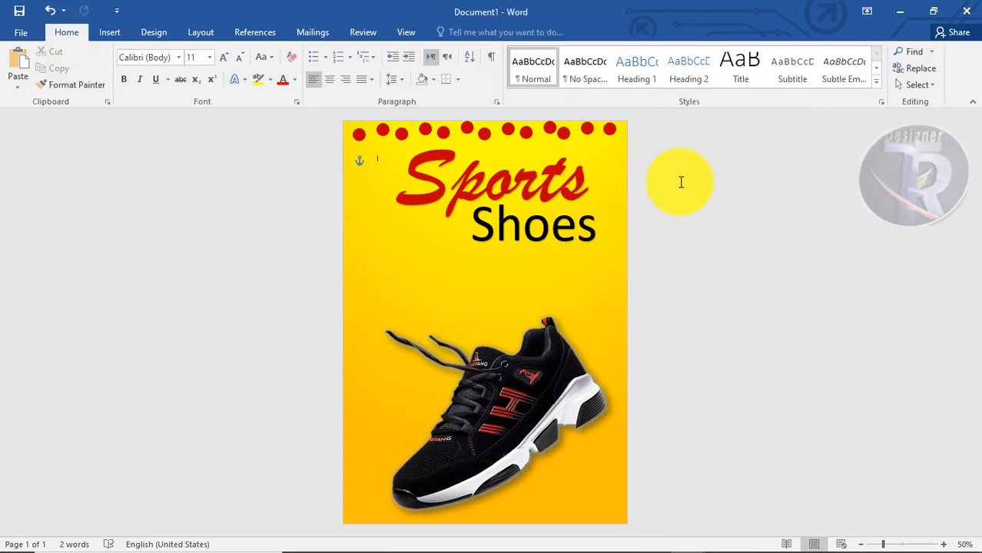
# Select all the red dots along the page's top edge and group them into one object
pyautogui.click(392, 126)
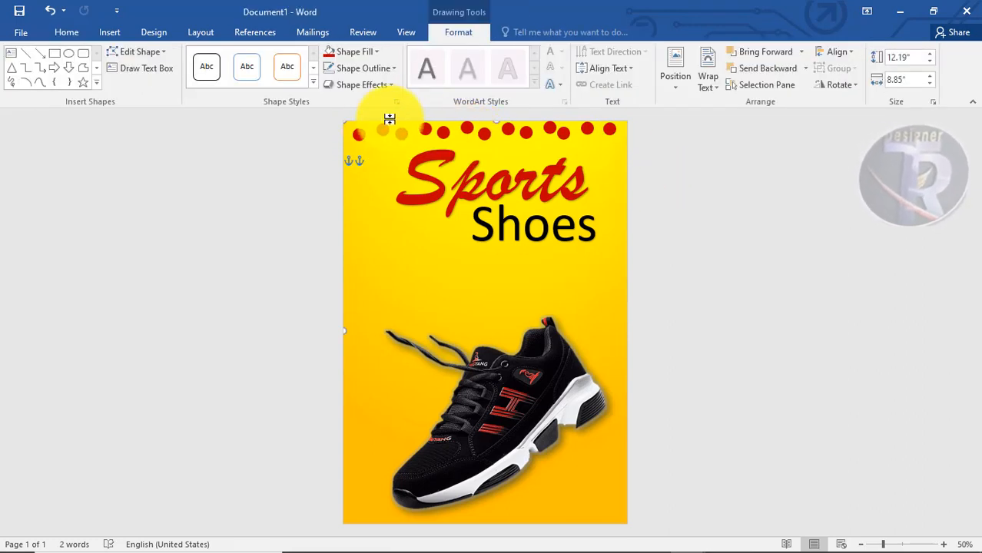
pyautogui.click(358, 137)
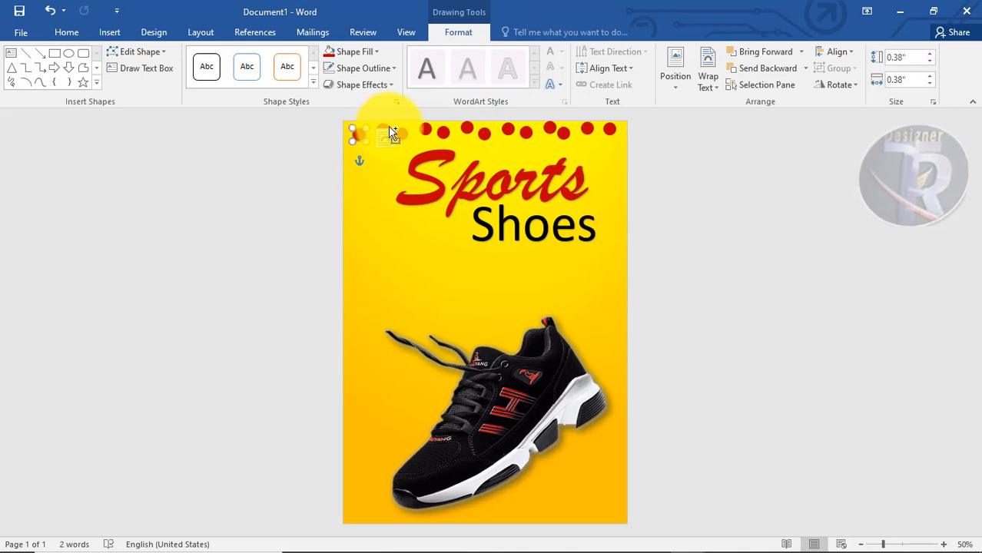
pyautogui.keyDown('shift'); pyautogui.click(382, 126); pyautogui.keyUp('shift')
pyautogui.keyDown('shift'); pyautogui.click(405, 133); pyautogui.keyUp('shift')
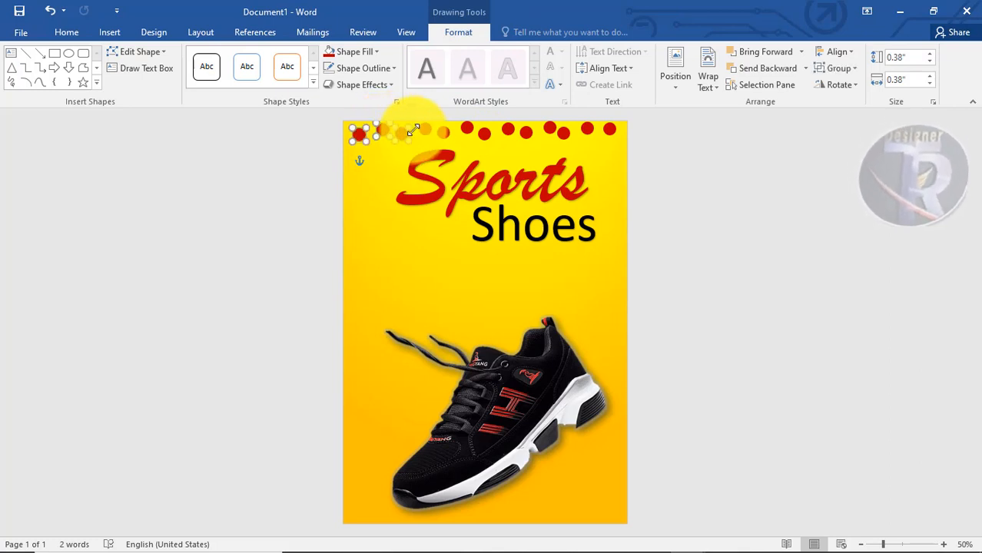
pyautogui.keyDown('shift'); pyautogui.click(443, 135); pyautogui.keyUp('shift')
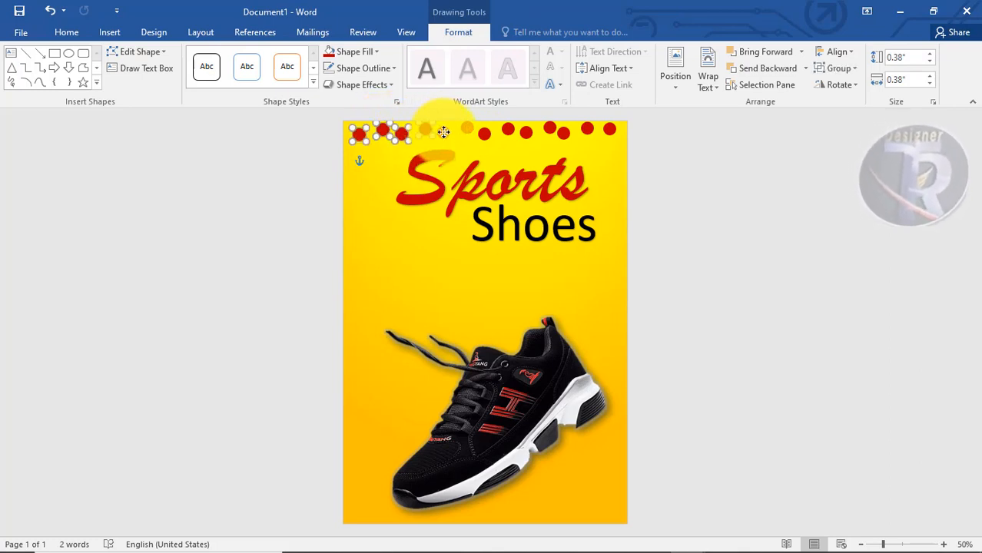
pyautogui.keyDown('ctrl'); pyautogui.click(443, 132); pyautogui.keyUp('ctrl')
pyautogui.keyDown('ctrl'); pyautogui.click(467, 127); pyautogui.keyUp('ctrl')
pyautogui.keyDown('ctrl'); pyautogui.click(485, 134); pyautogui.keyUp('ctrl')
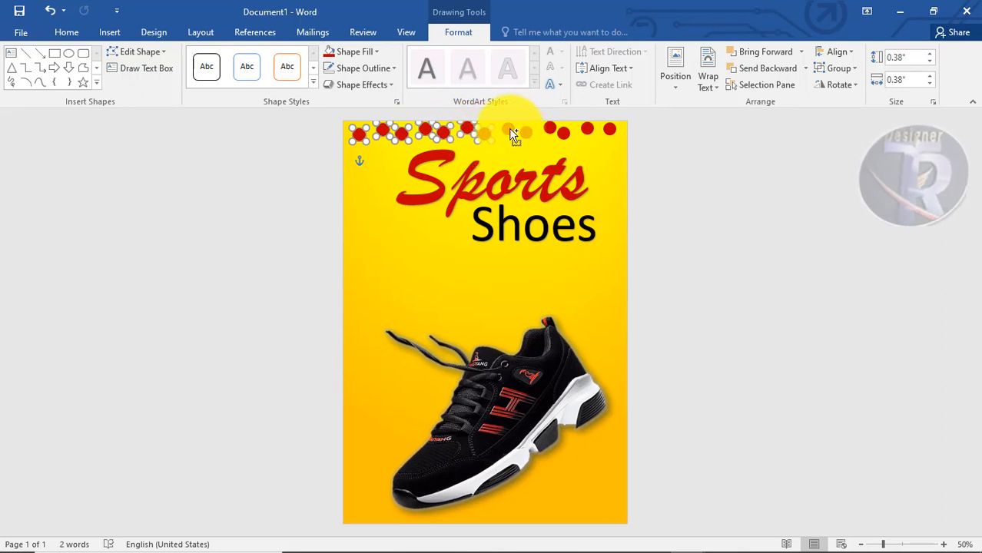
pyautogui.keyDown('ctrl'); pyautogui.click(508, 131); pyautogui.keyUp('ctrl')
pyautogui.keyDown('ctrl'); pyautogui.click(527, 134); pyautogui.keyUp('ctrl')
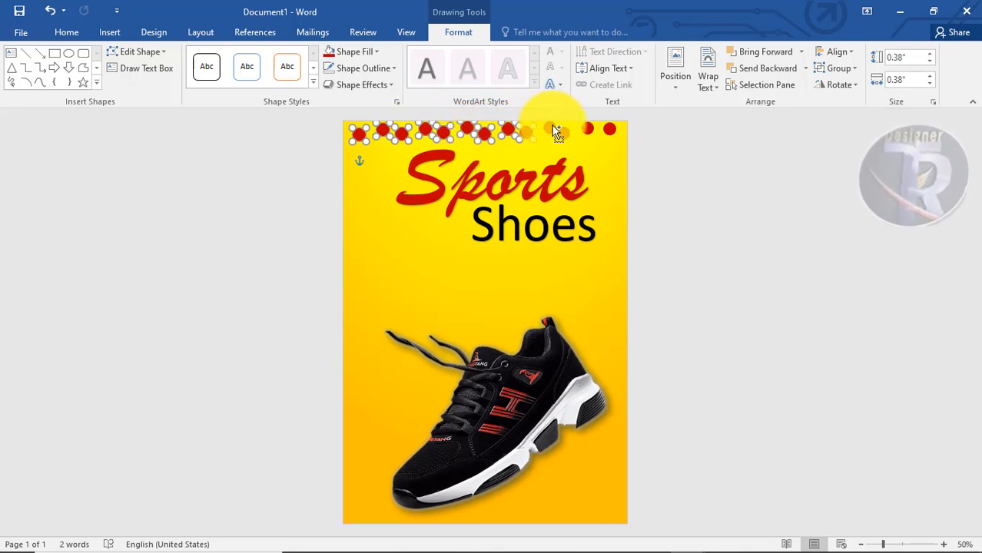
pyautogui.keyDown('ctrl'); pyautogui.click(552, 126); pyautogui.keyUp('ctrl')
pyautogui.keyDown('ctrl'); pyautogui.click(564, 133); pyautogui.keyUp('ctrl')
pyautogui.keyDown('ctrl'); pyautogui.click(589, 128); pyautogui.keyUp('ctrl')
pyautogui.keyDown('ctrl'); pyautogui.click(606, 128); pyautogui.keyUp('ctrl')
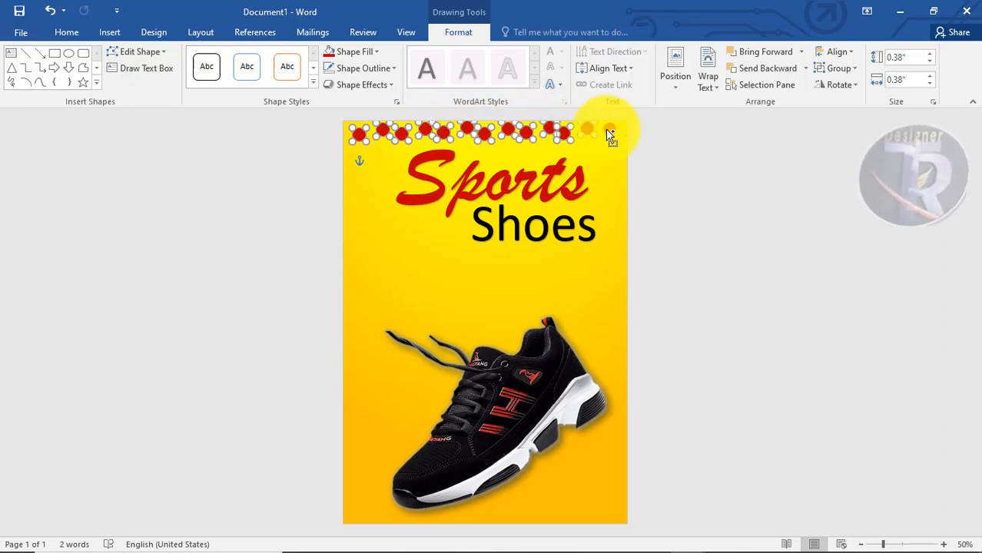
pyautogui.rightClick(606, 128)
pyautogui.moveTo(626, 210)
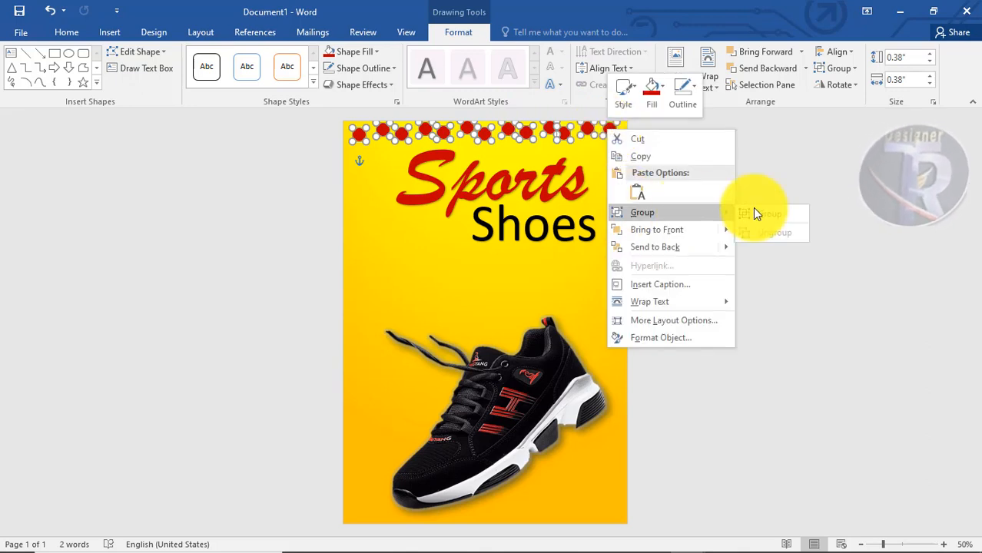
pyautogui.click(756, 213)
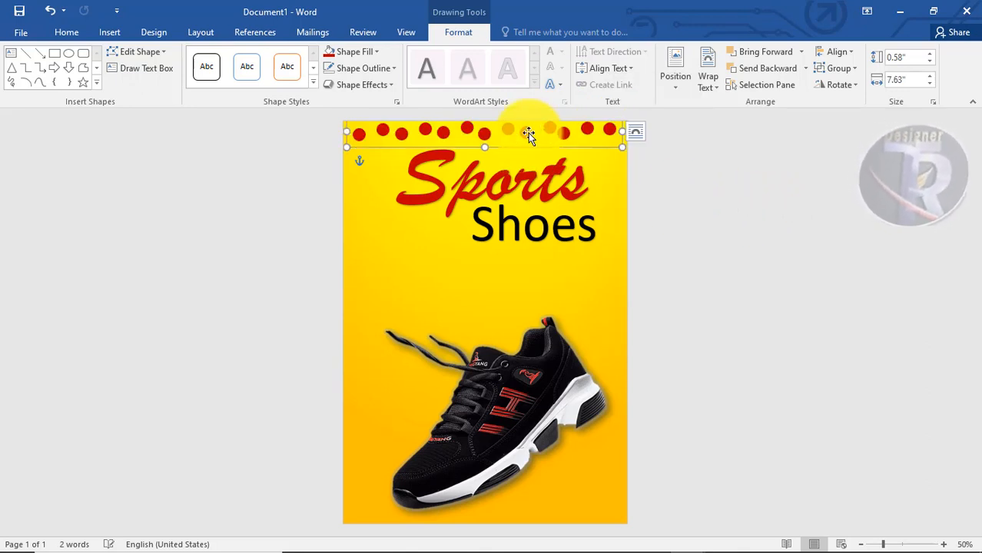
# Copy the dot group to the page's bottom edge, shift it left and stretch it across the full page width
pyautogui.moveTo(527, 133); pyautogui.dragTo(548, 514)
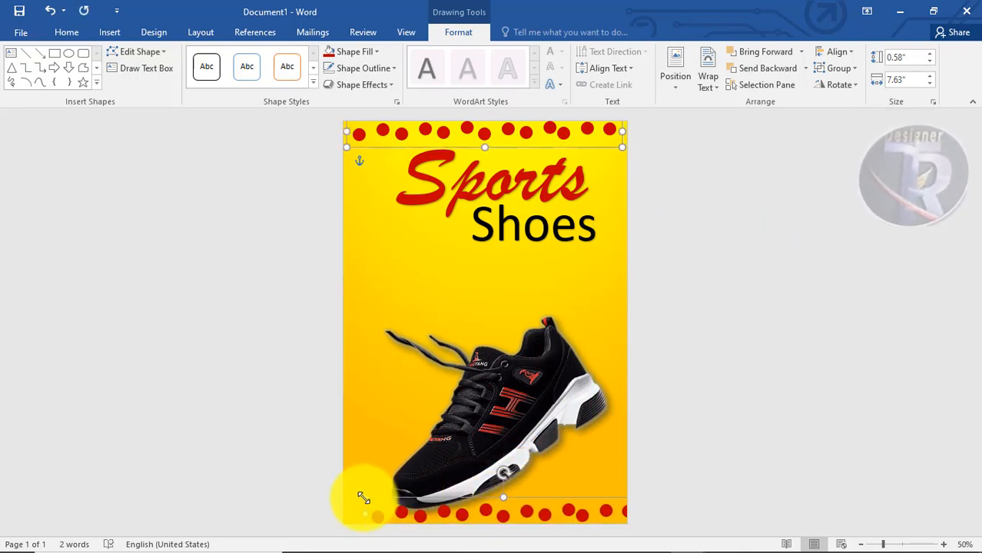
pyautogui.moveTo(363, 497)
pyautogui.mouseDown()
pyautogui.moveTo(341, 494)
pyautogui.moveTo(366, 500)
pyautogui.mouseUp()
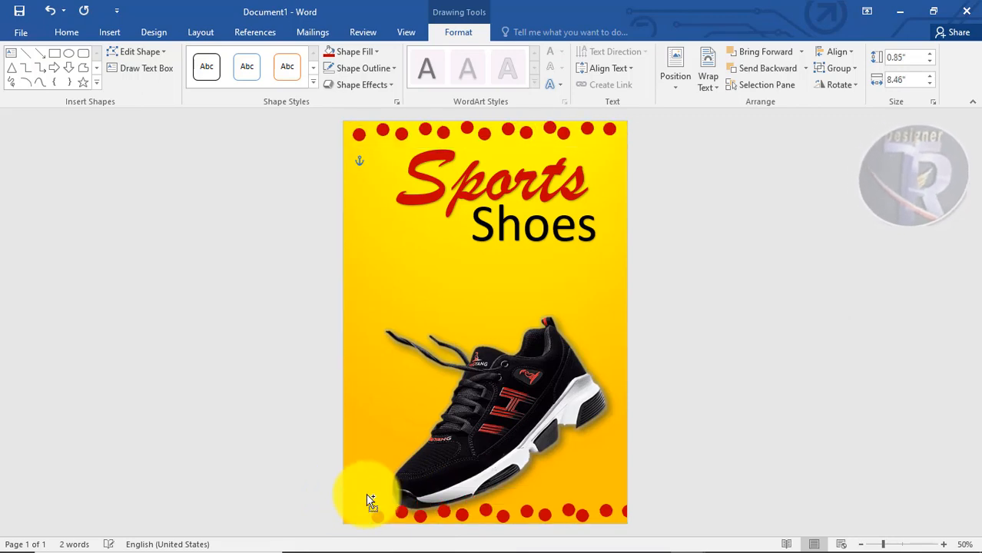
pyautogui.click(673, 487)
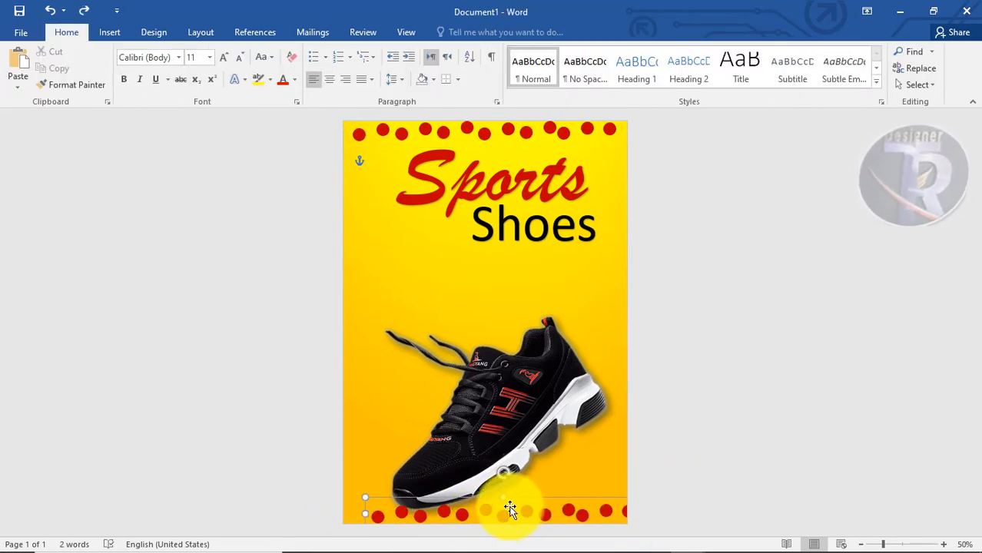
pyautogui.click(430, 505)
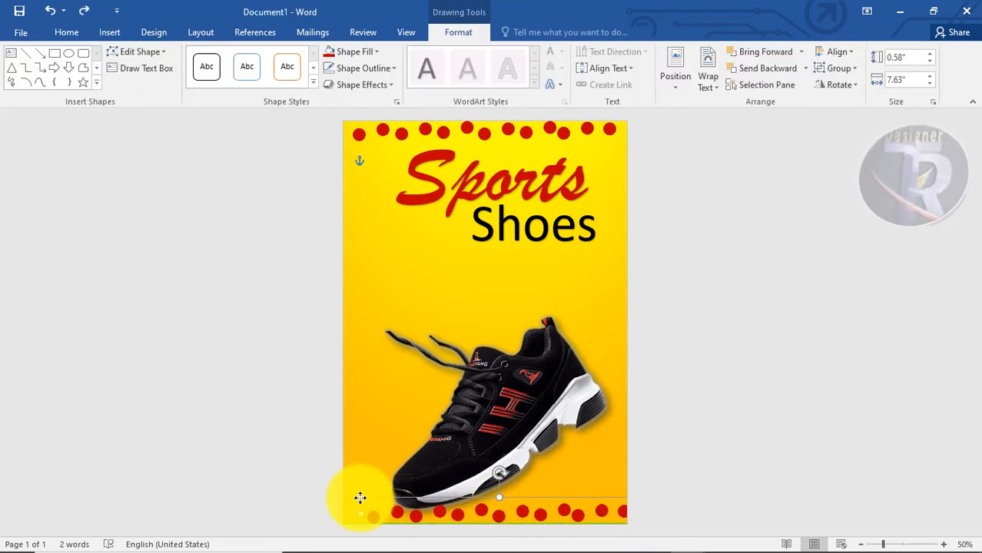
pyautogui.moveTo(362, 499); pyautogui.dragTo(347, 497)
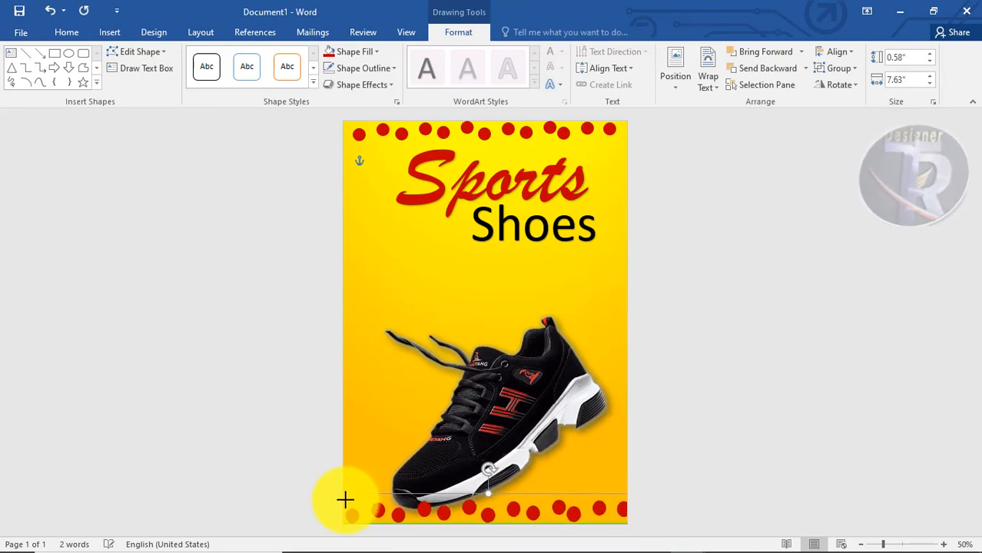
pyautogui.click(827, 459)
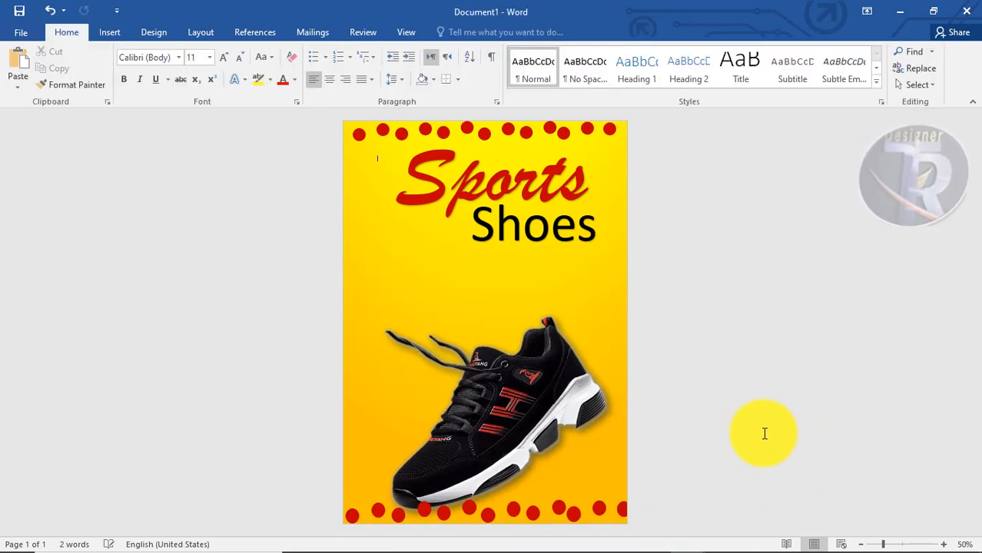
# Enlarge the top dot group so it reaches the page's right edge
pyautogui.click(586, 128)
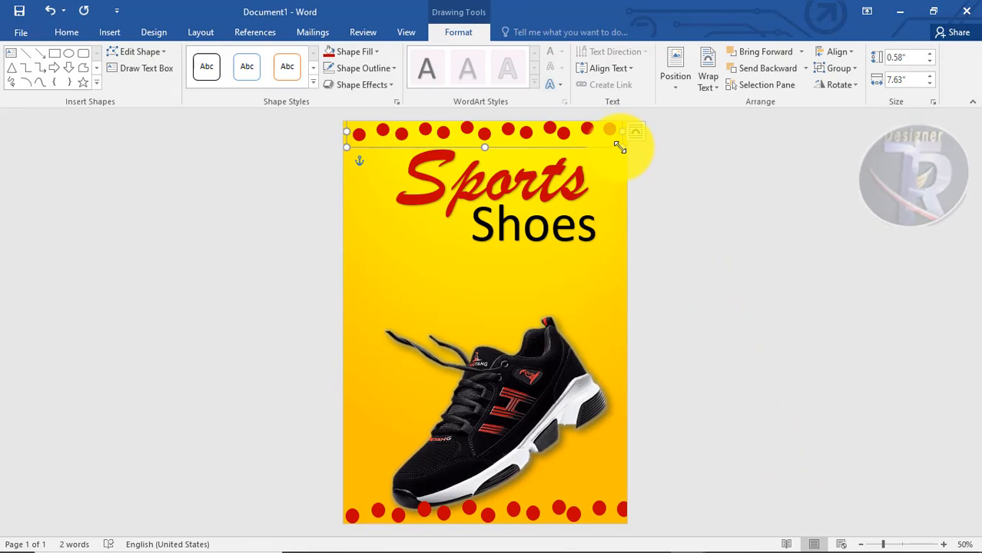
pyautogui.moveTo(620, 147); pyautogui.dragTo(628, 145)
pyautogui.click(607, 186)
# Set the text fill of the "Sports" WordArt to black
pyautogui.click(540, 169)
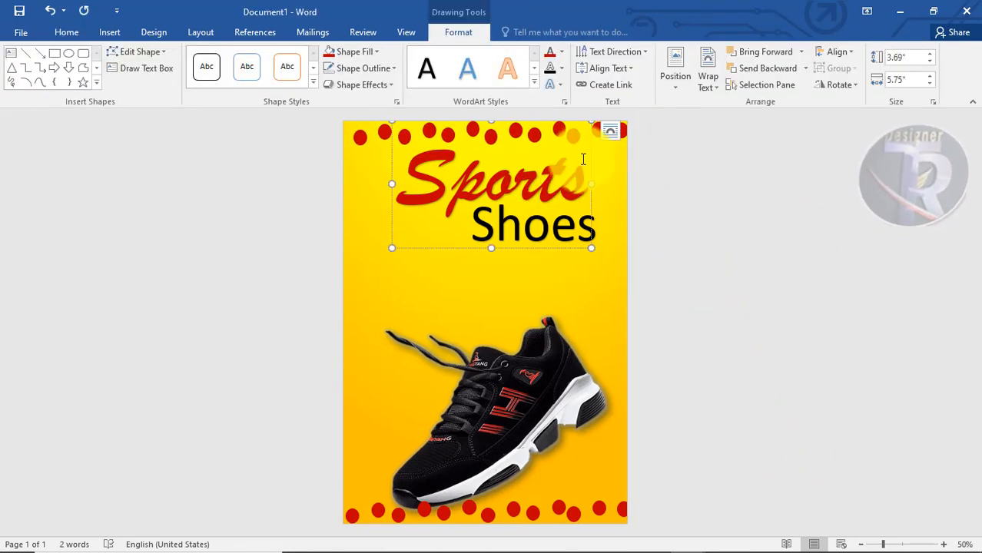
pyautogui.click(563, 51)
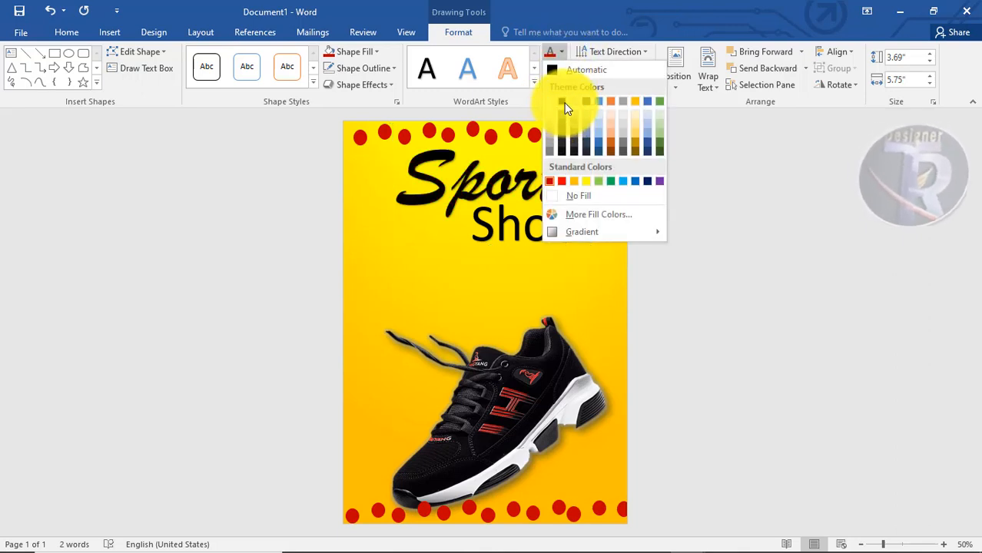
pyautogui.click(565, 105)
# Set the text fill of the "Shoes" WordArt to the standard bright red
pyautogui.click(551, 231)
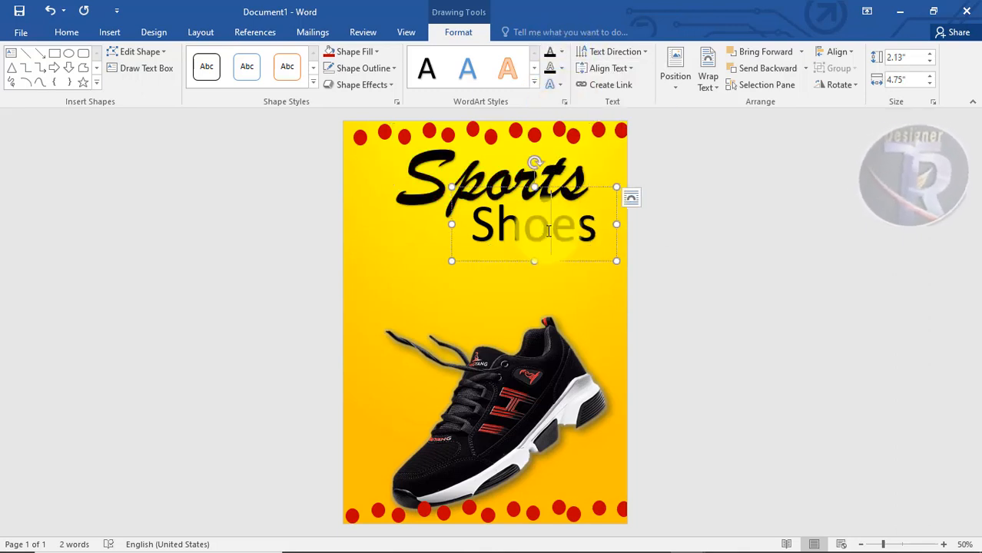
pyautogui.click(577, 188)
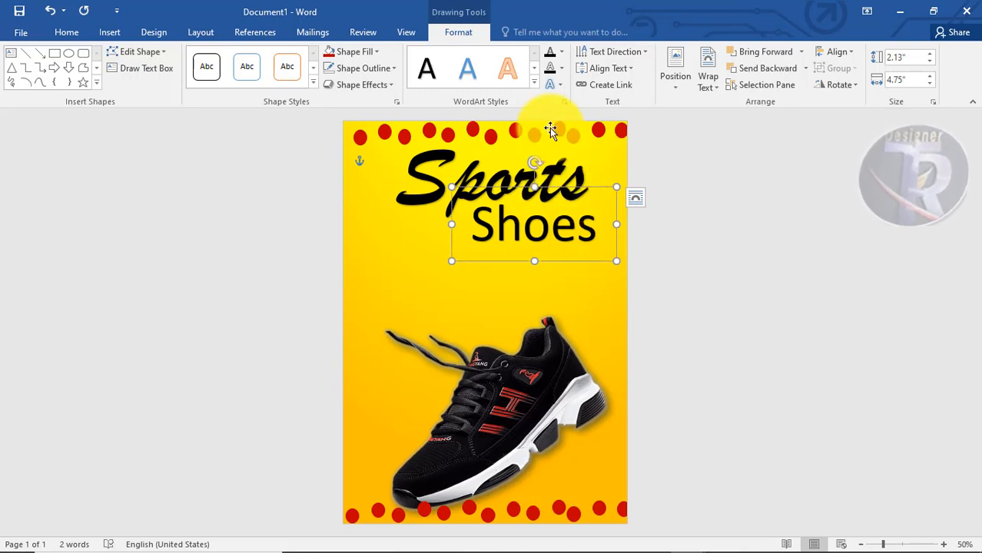
pyautogui.click(563, 53)
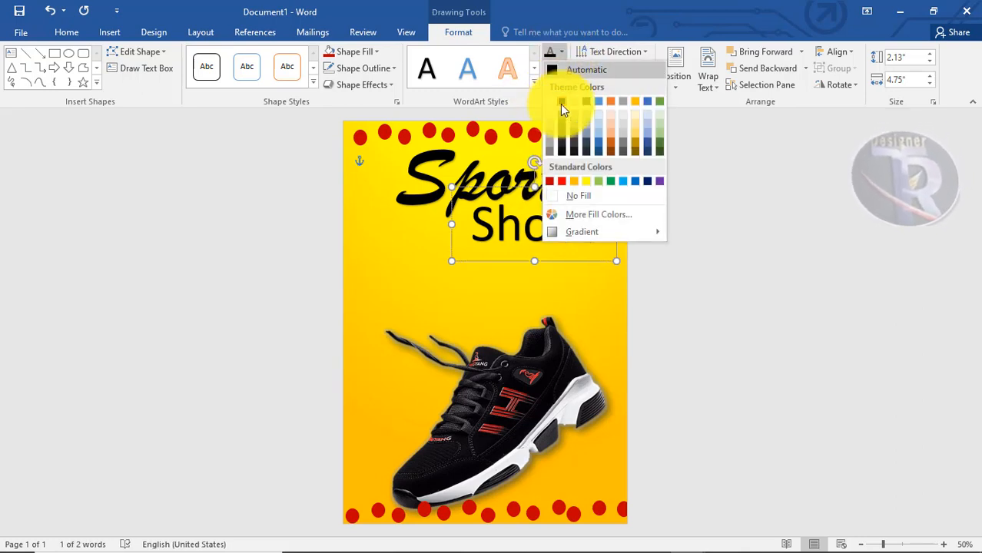
pyautogui.click(561, 181)
pyautogui.click(560, 54)
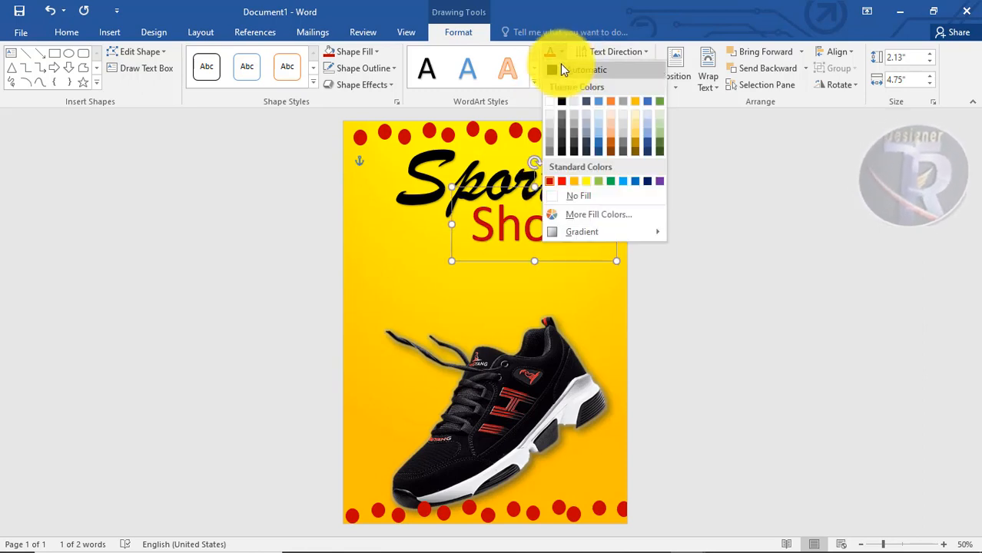
pyautogui.click(564, 183)
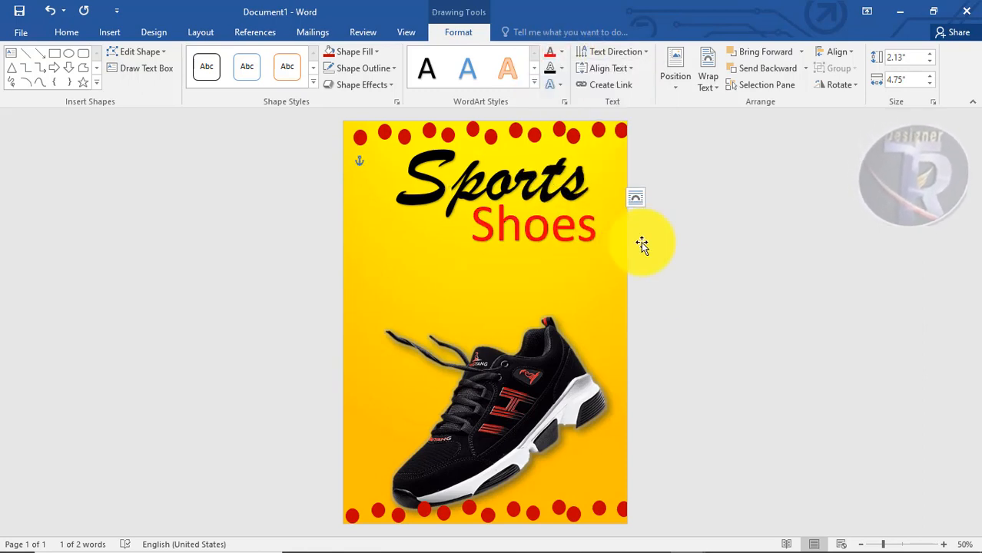
pyautogui.click(670, 282)
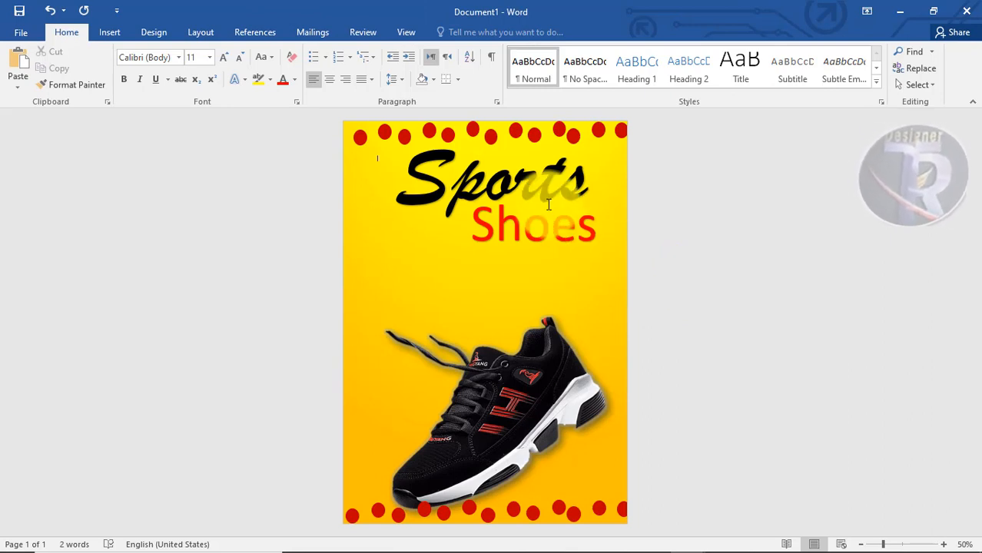
# Move the "Sports" WordArt left so it starts near the page's left edge and is offset from "Shoes"
pyautogui.click(539, 142)
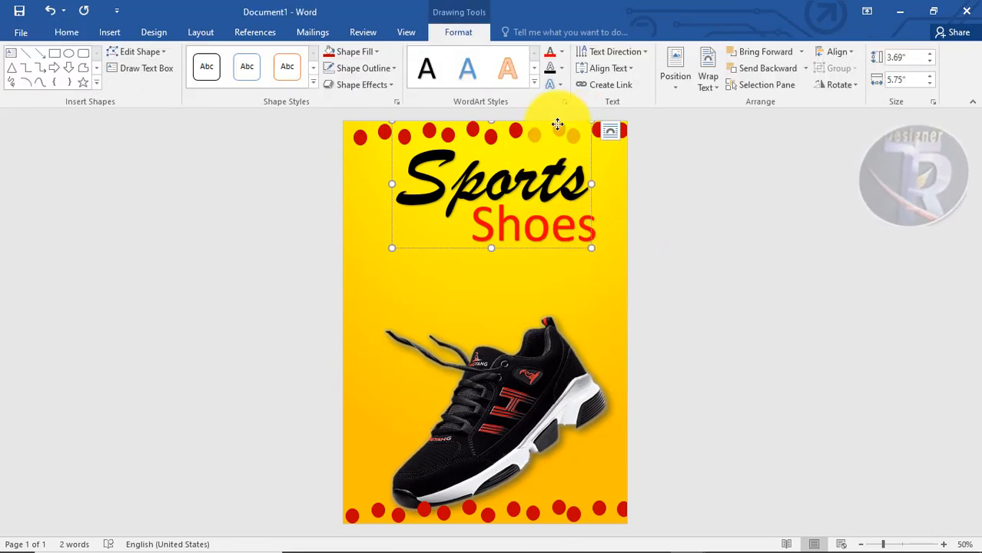
pyautogui.moveTo(559, 125); pyautogui.dragTo(542, 126)
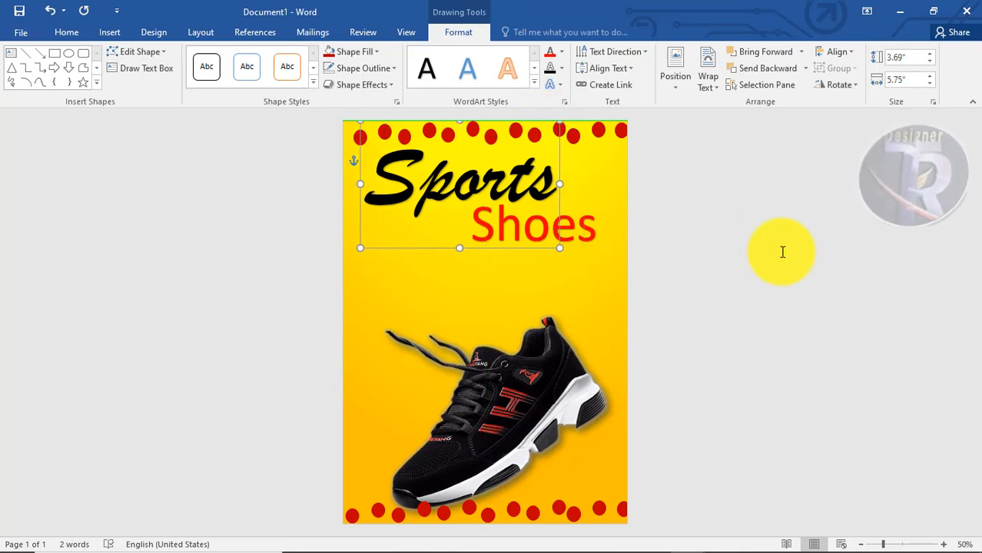
pyautogui.click(782, 252)
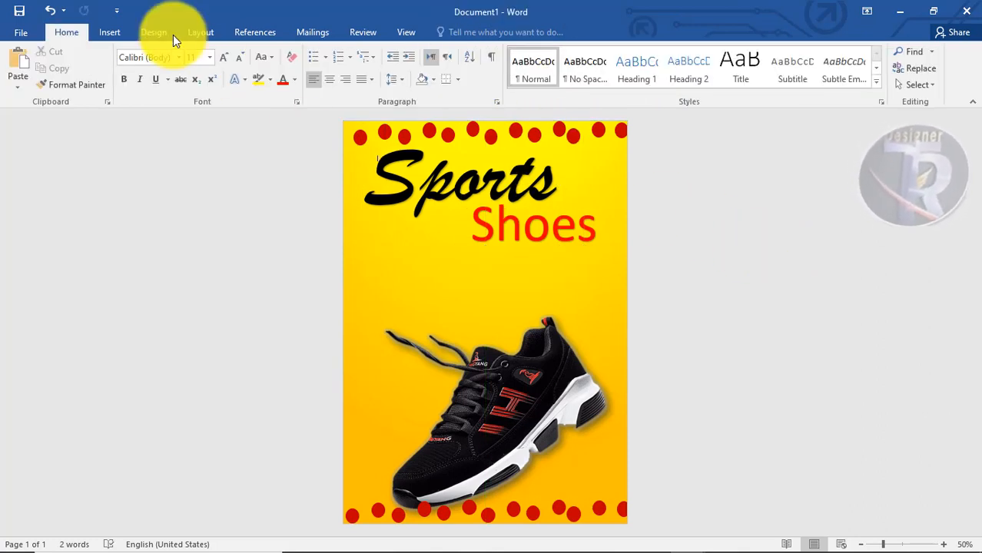
# Draw a rounded rectangle about 4.75" wide and 1.15" high below "Shoes" and apply the solid black shape style
pyautogui.click(117, 34)
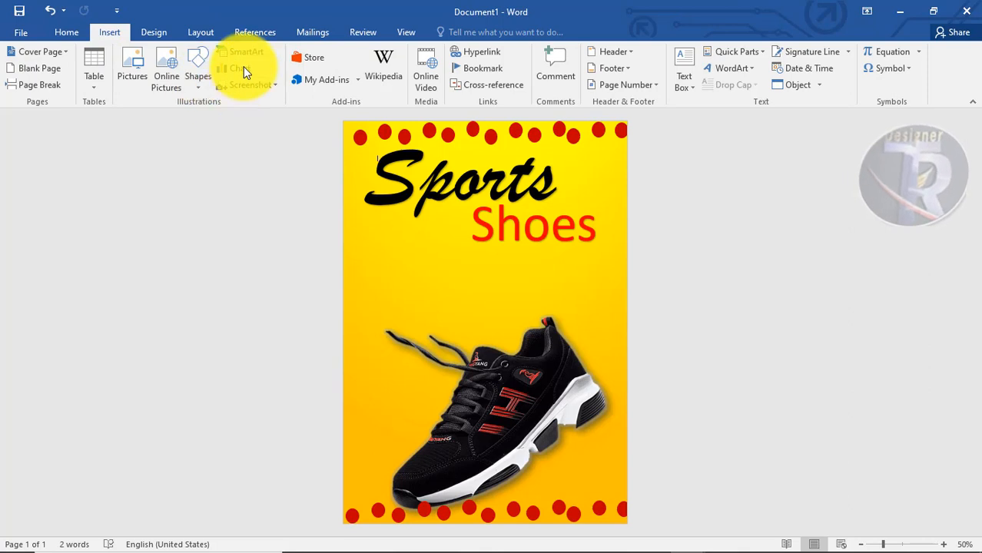
pyautogui.click(195, 77)
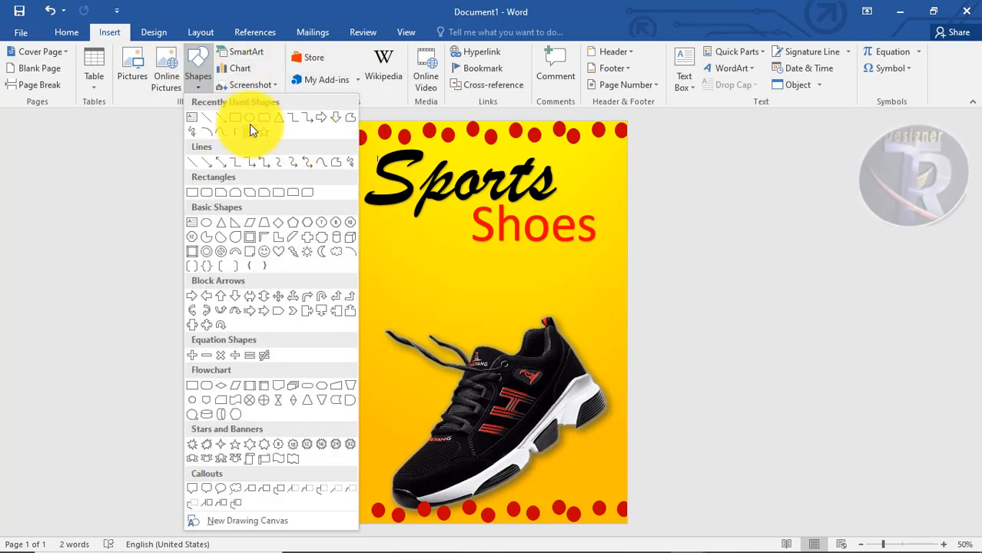
pyautogui.click(261, 119)
pyautogui.moveTo(455, 255)
pyautogui.mouseDown()
pyautogui.moveTo(592, 268)
pyautogui.moveTo(620, 294)
pyautogui.mouseUp()
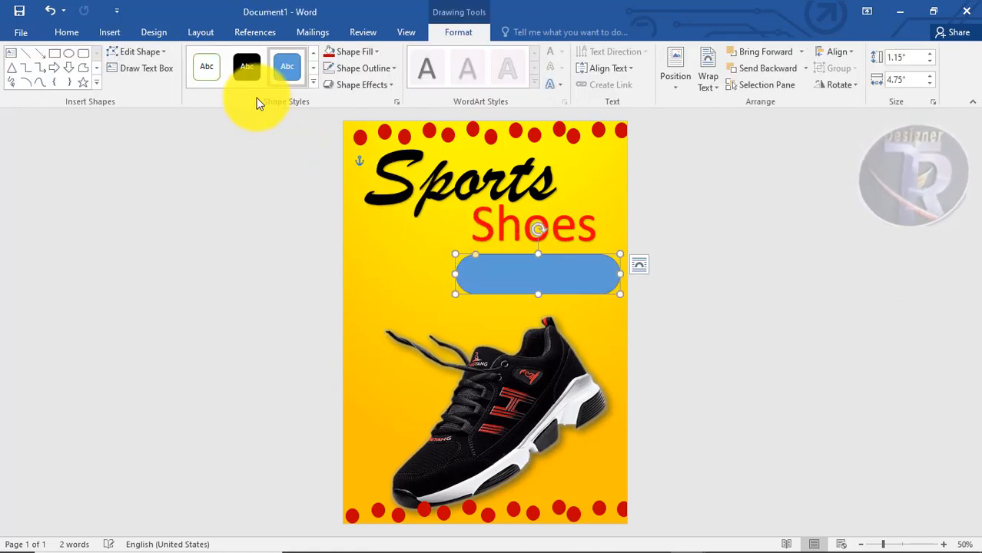
pyautogui.click(247, 66)
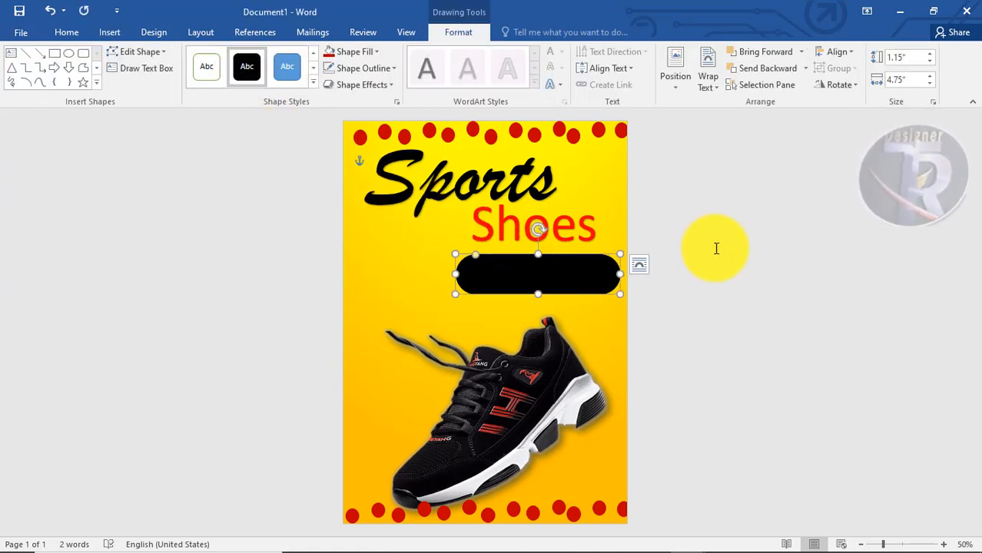
pyautogui.click(668, 241)
# Copy the "Shoes" WordArt down onto the black rounded rectangle and replace the copy's text with "Shop Now"
pyautogui.click(522, 226)
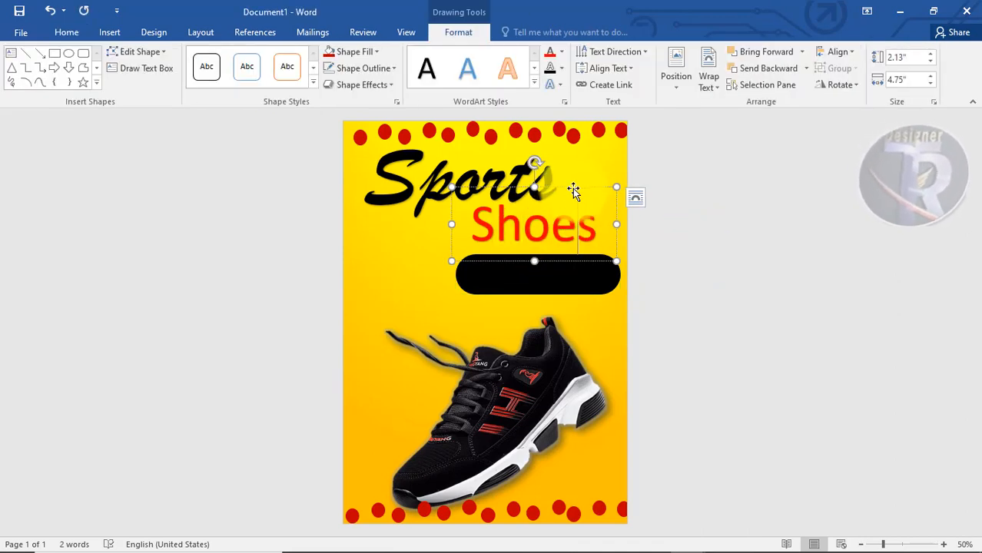
pyautogui.click(574, 187)
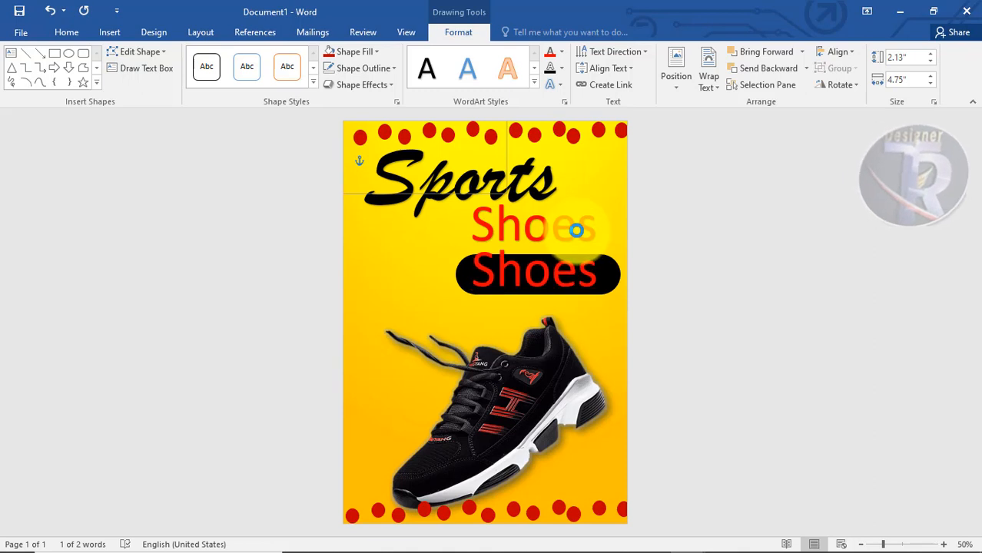
pyautogui.click(477, 285)
pyautogui.write('Sh')
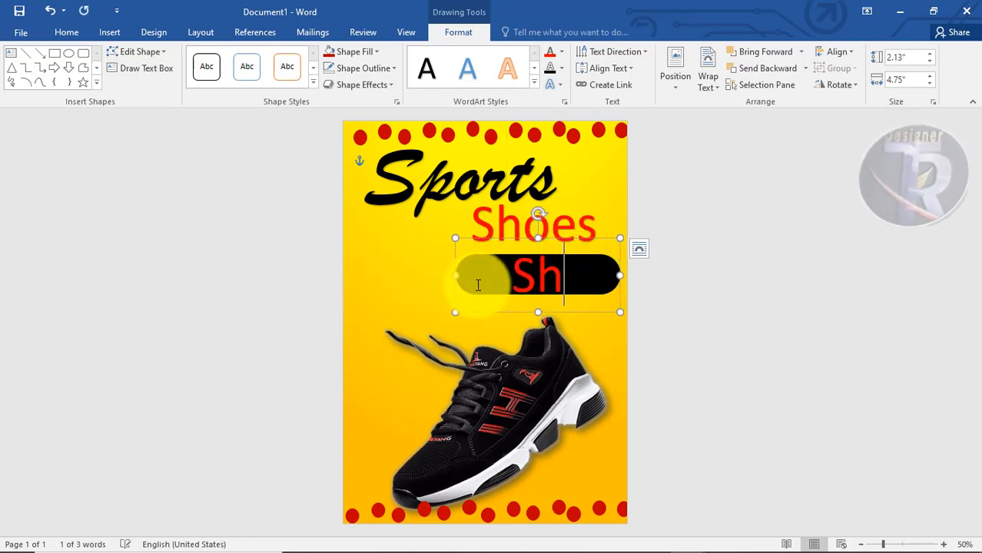
pyautogui.write('op No')
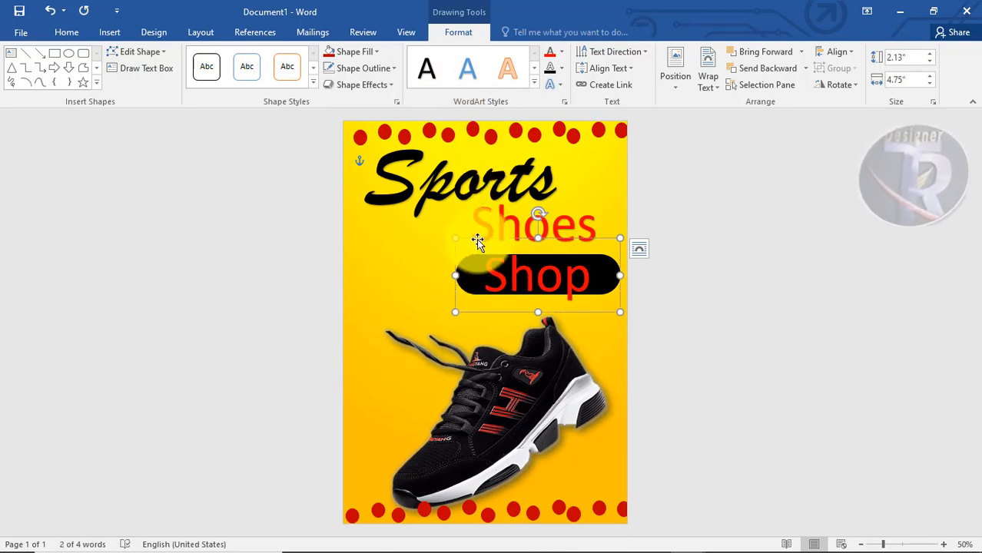
# Reduce the "Shop Now" font size until it fits on one line and move the text onto the black rounded rectangle
pyautogui.hotkey('ctrl', 'shift', '.')
pyautogui.hotkey('ctrl', 'shift', '.')
pyautogui.hotkey('ctrl', 'shift', ',')
pyautogui.hotkey('ctrl', 'shift', ',')
pyautogui.hotkey('ctrl', 'shift', ',')
pyautogui.hotkey('ctrl', 'shift', ',')
pyautogui.hotkey('ctrl', 'shift', ',')
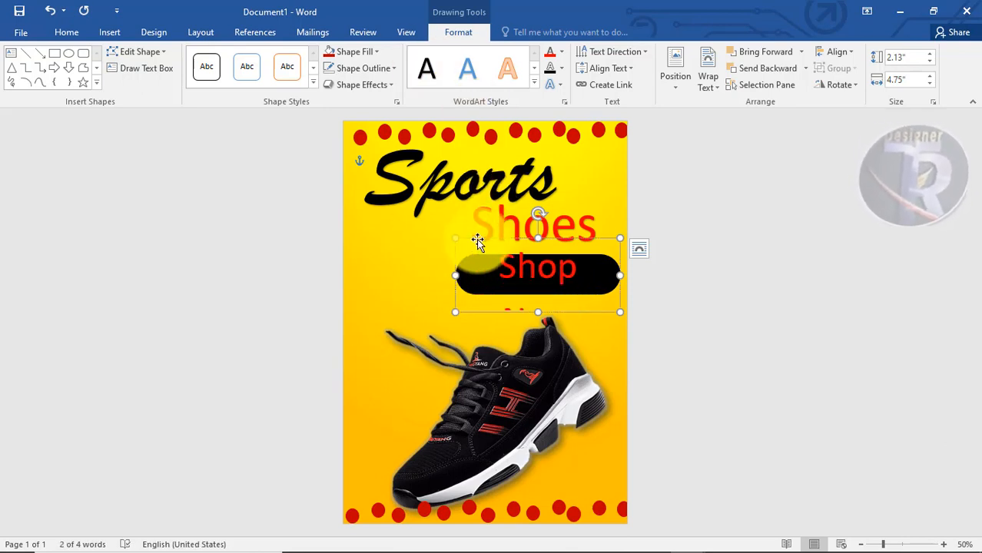
pyautogui.hotkey('ctrl', 'shift', ',')
pyautogui.hotkey('ctrl', 'shift', ',')
pyautogui.hotkey('ctrl', 'shift', '.')
pyautogui.hotkey('ctrl', 'shift', '.')
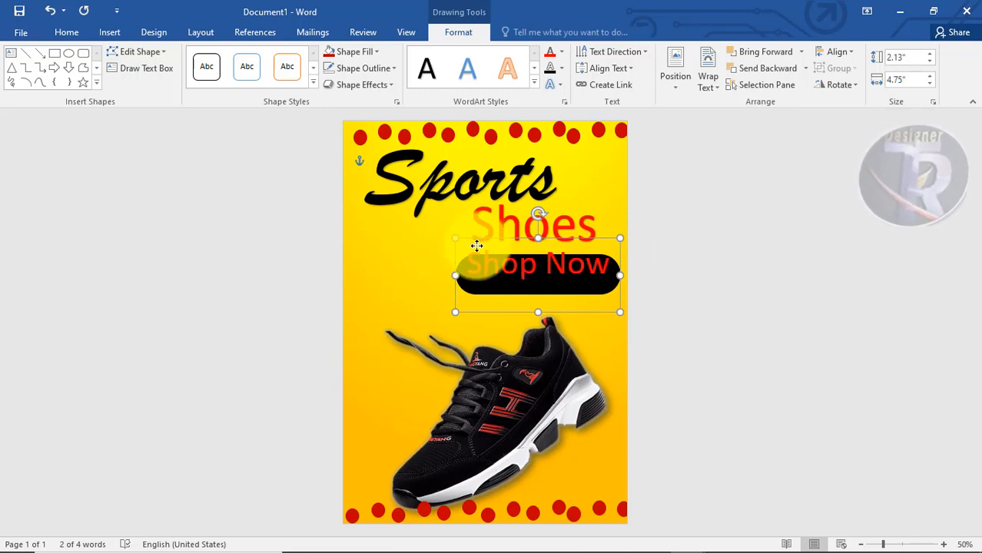
pyautogui.moveTo(477, 239); pyautogui.dragTo(477, 248)
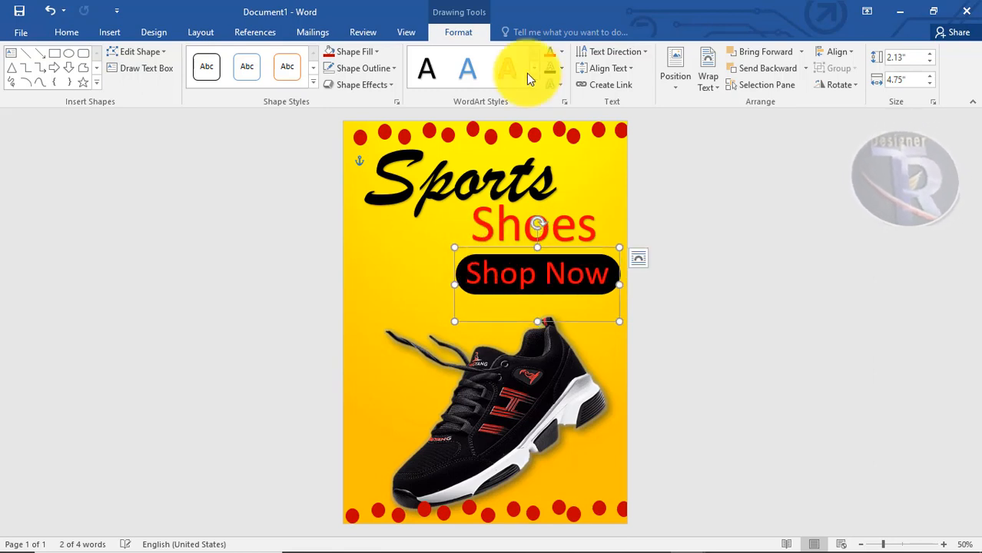
# Set the text fill of the "Shop Now" WordArt to white
pyautogui.click(564, 52)
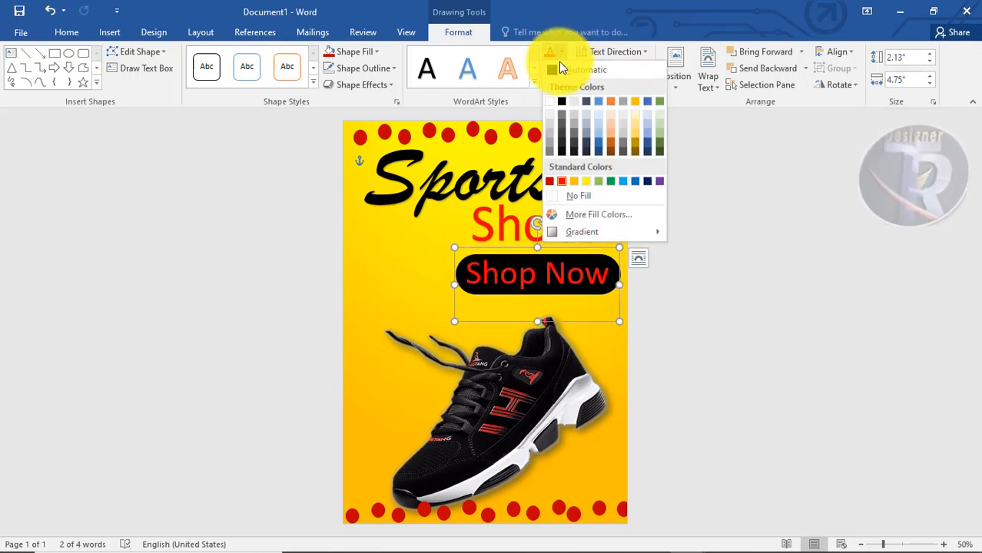
pyautogui.click(557, 106)
pyautogui.click(551, 269)
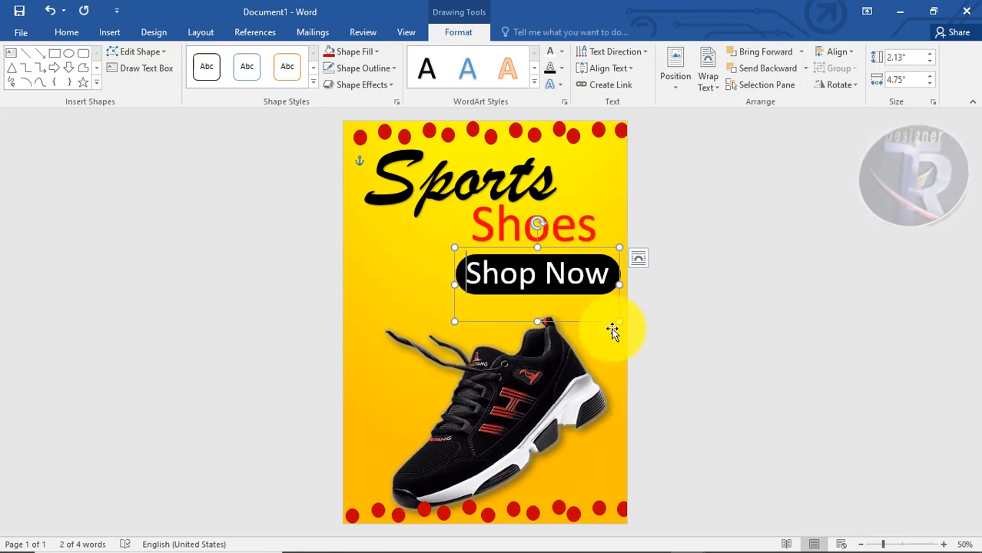
pyautogui.click(618, 303)
# Move the "Shop Now" text down off the black rounded rectangle and give the rectangle the largest orange glow variation
pyautogui.click(601, 258)
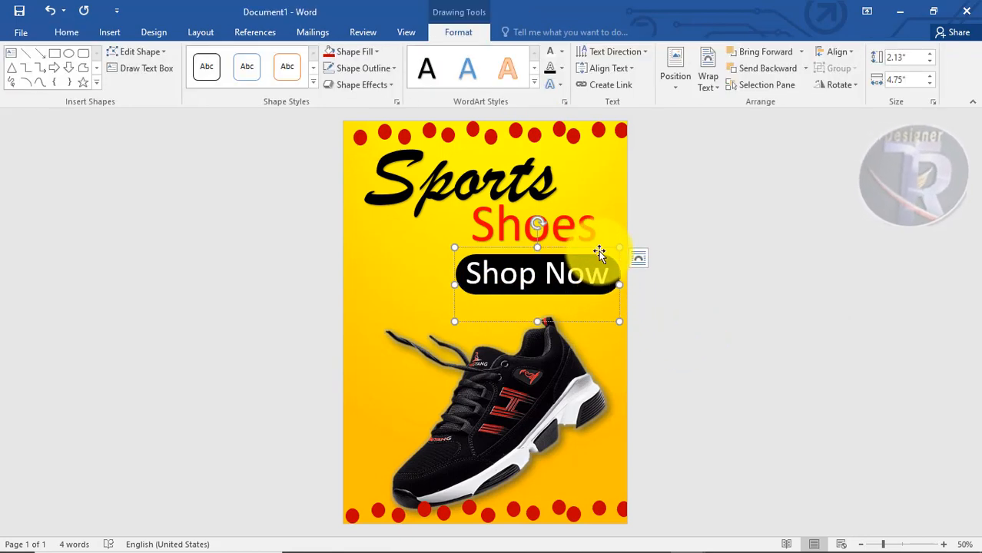
pyautogui.moveTo(600, 250); pyautogui.dragTo(599, 272)
pyautogui.click(549, 257)
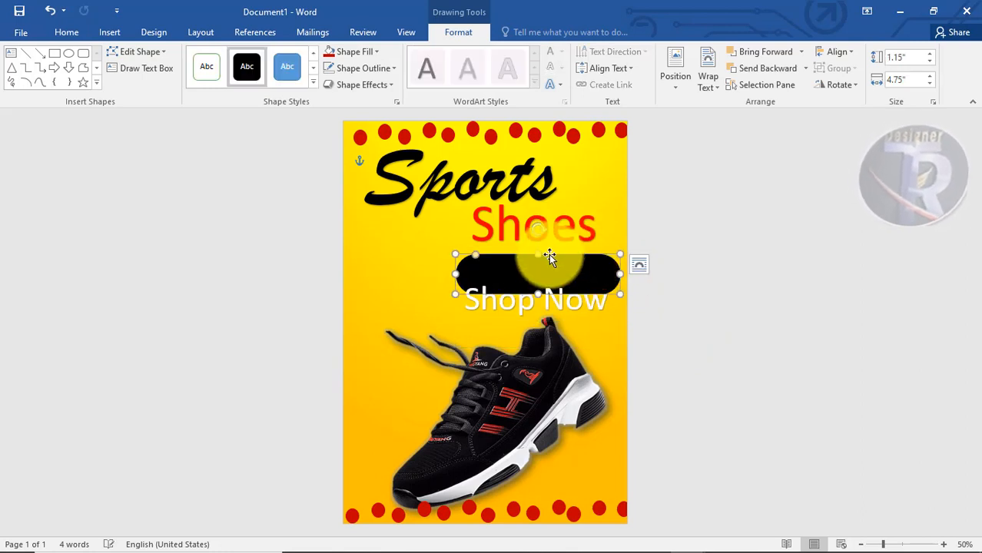
pyautogui.click(354, 68)
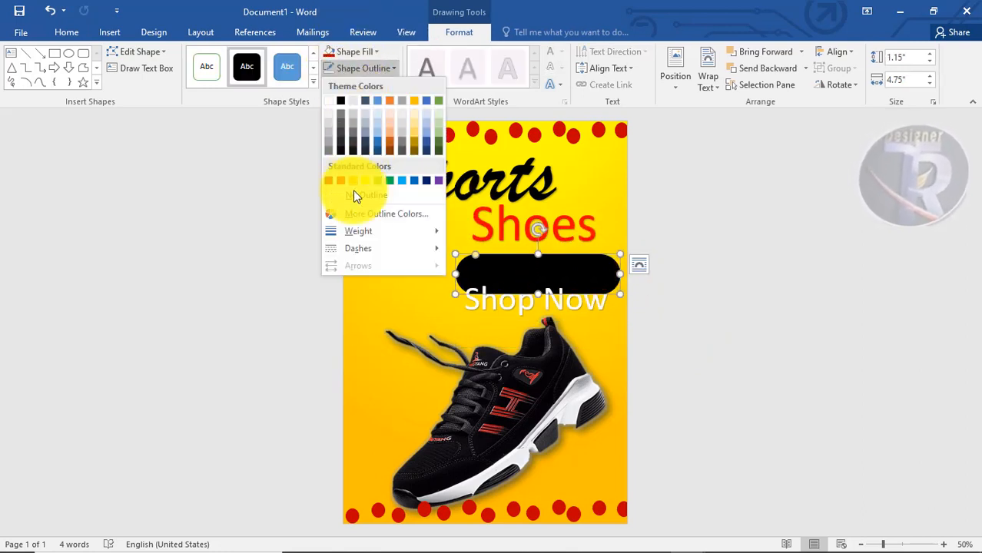
pyautogui.click(354, 62)
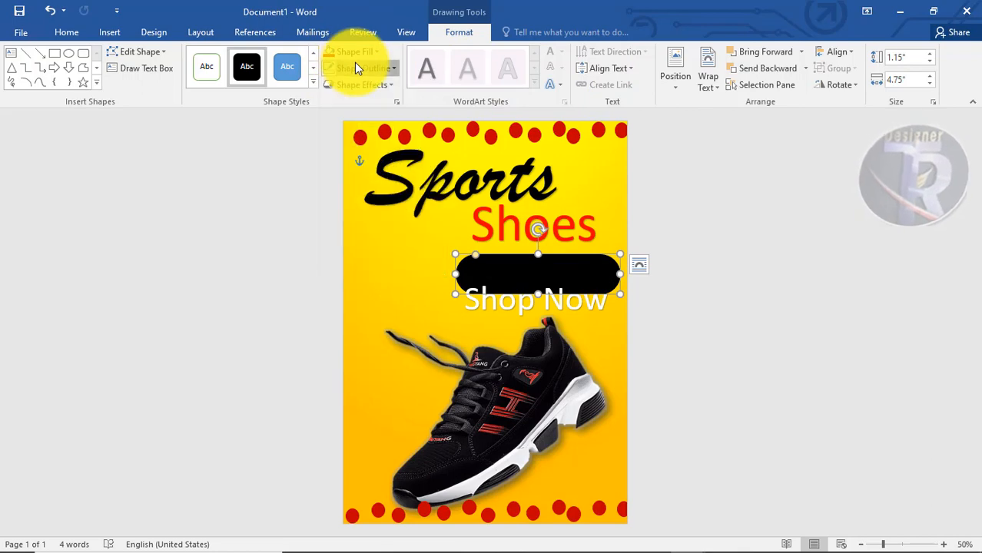
pyautogui.click(360, 83)
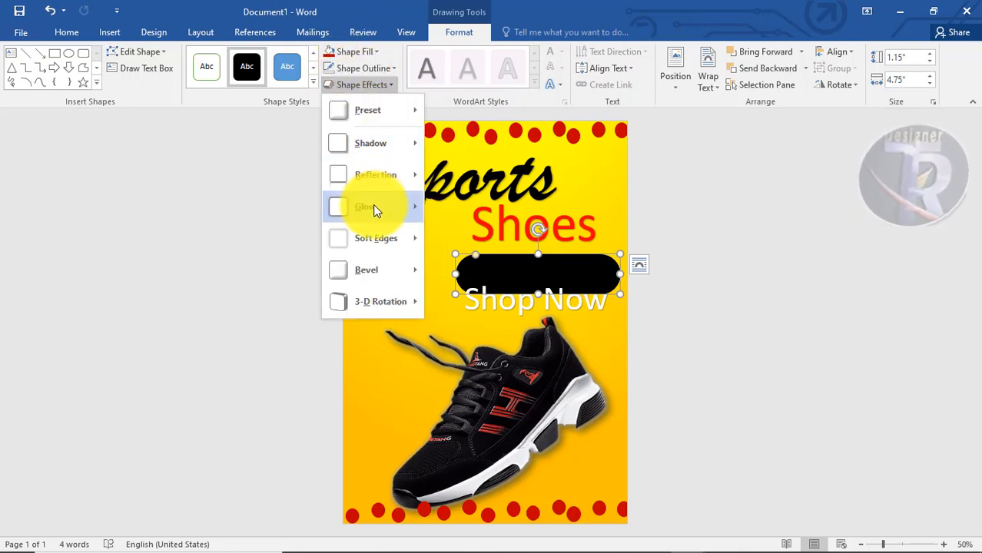
pyautogui.moveTo(373, 206)
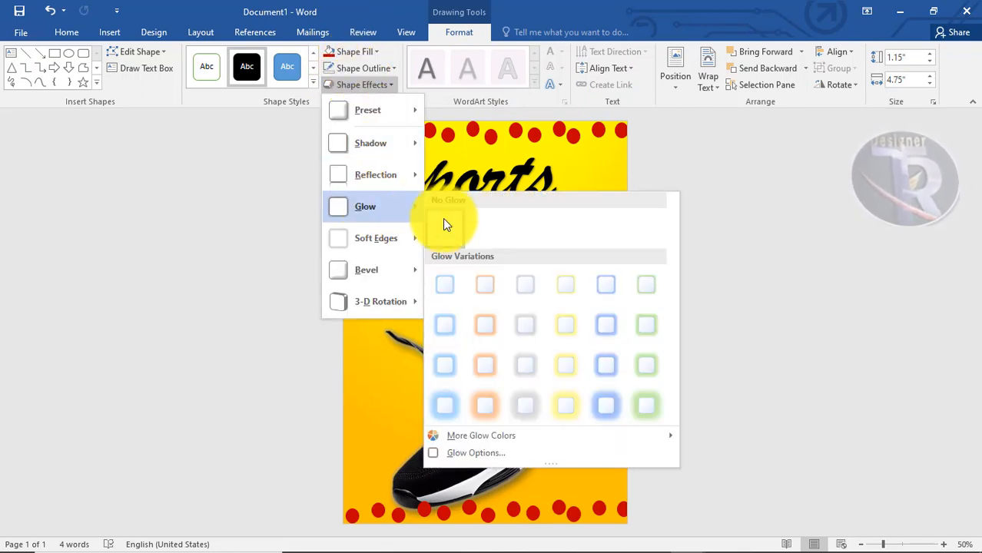
pyautogui.click(482, 405)
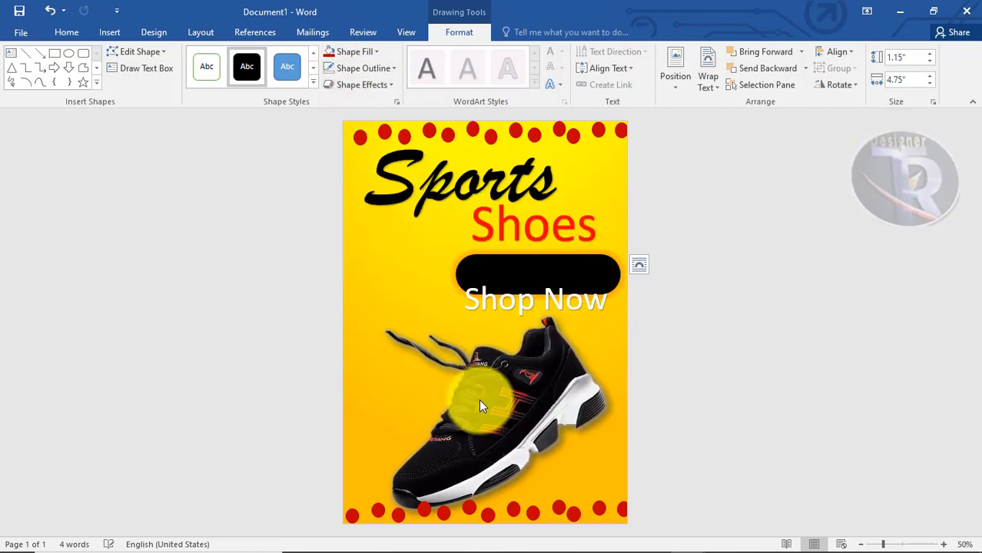
# Move the "Shop Now" text back up so it sits centred on the black rounded rectangle
pyautogui.click(575, 299)
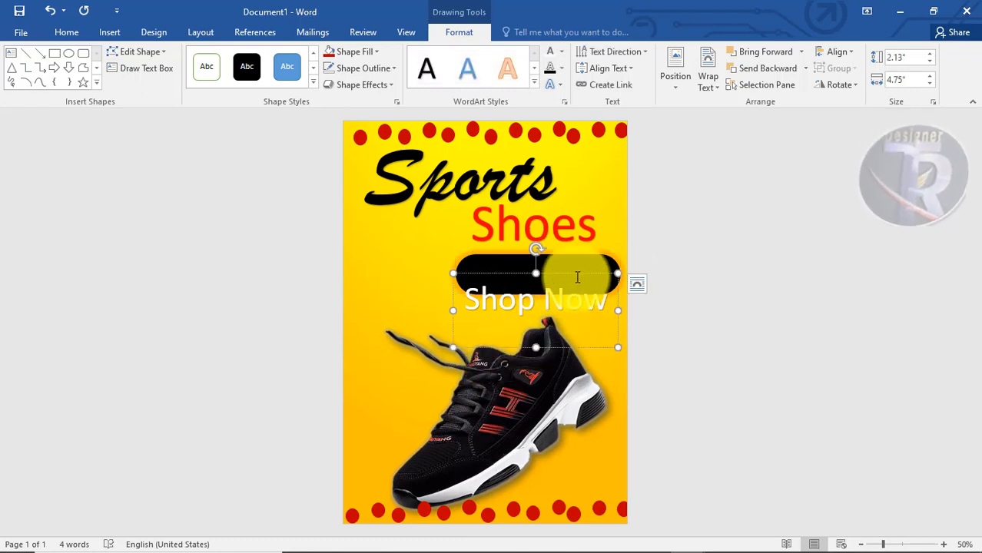
pyautogui.moveTo(577, 277); pyautogui.dragTo(576, 250)
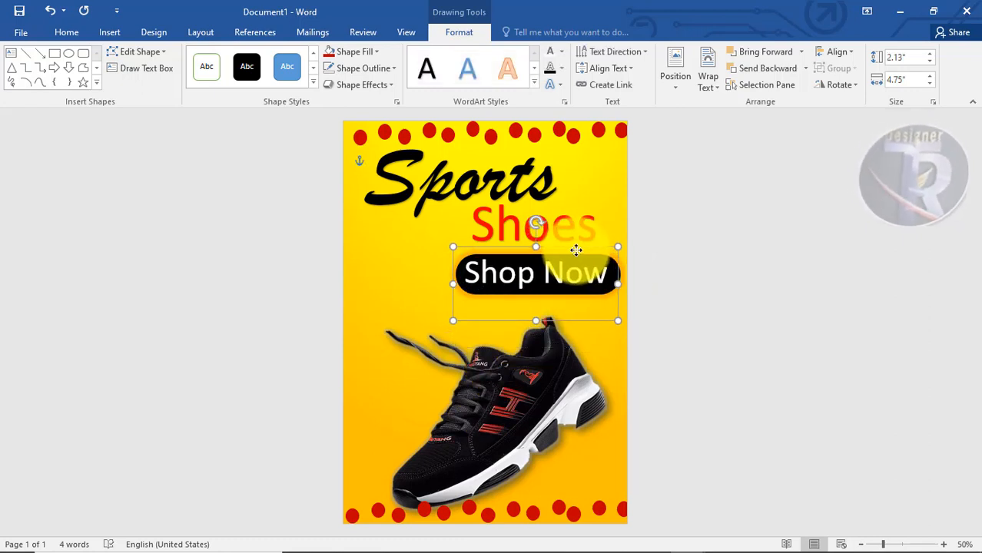
pyautogui.click(681, 287)
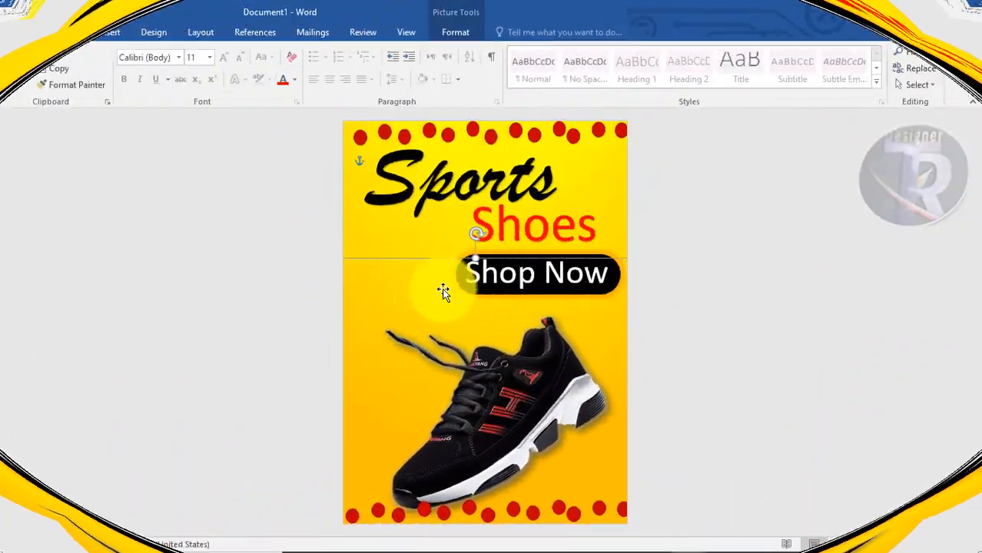
# Draw a circle near the page's left edge, beside the sneaker and just below its loose laces
pyautogui.click(108, 31)
pyautogui.click(198, 81)
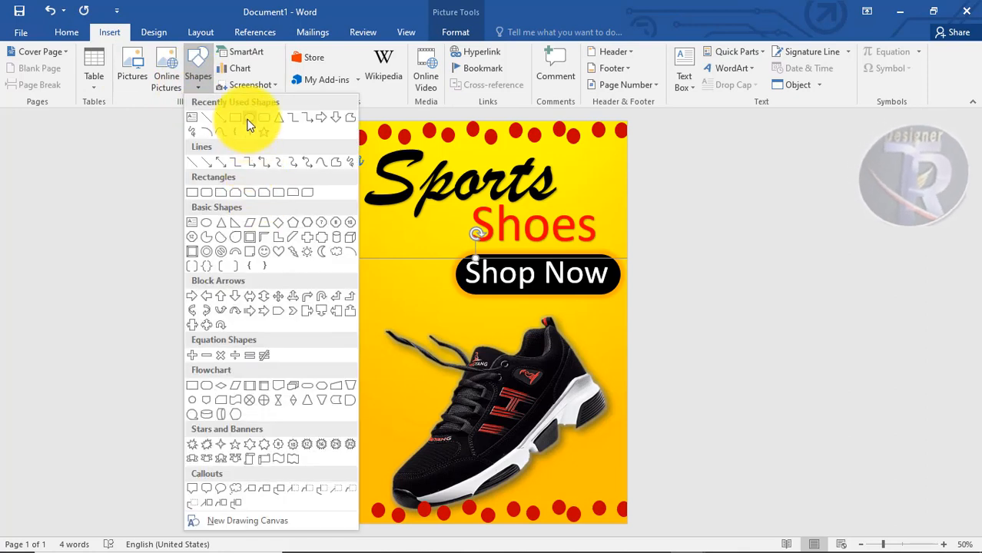
pyautogui.click(248, 123)
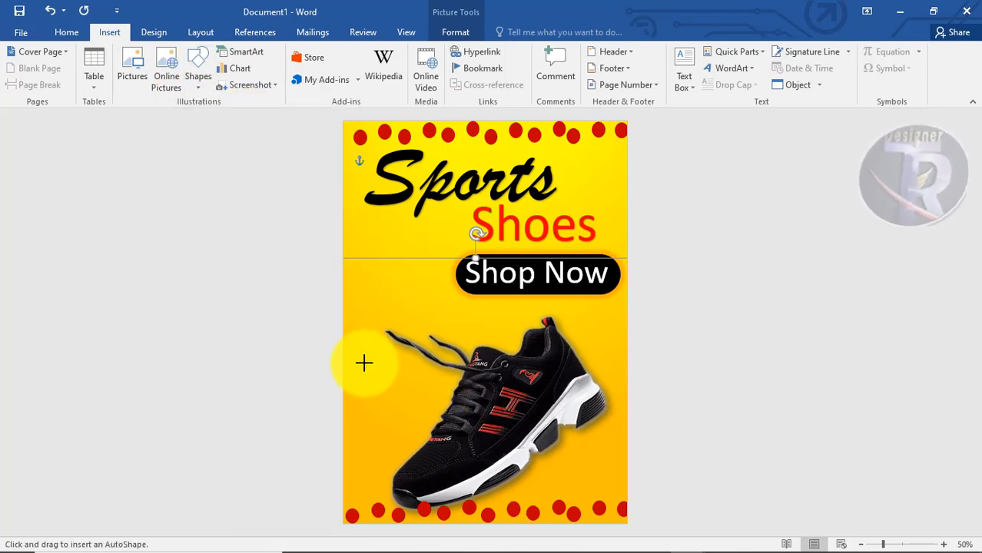
pyautogui.moveTo(357, 354); pyautogui.dragTo(444, 442)
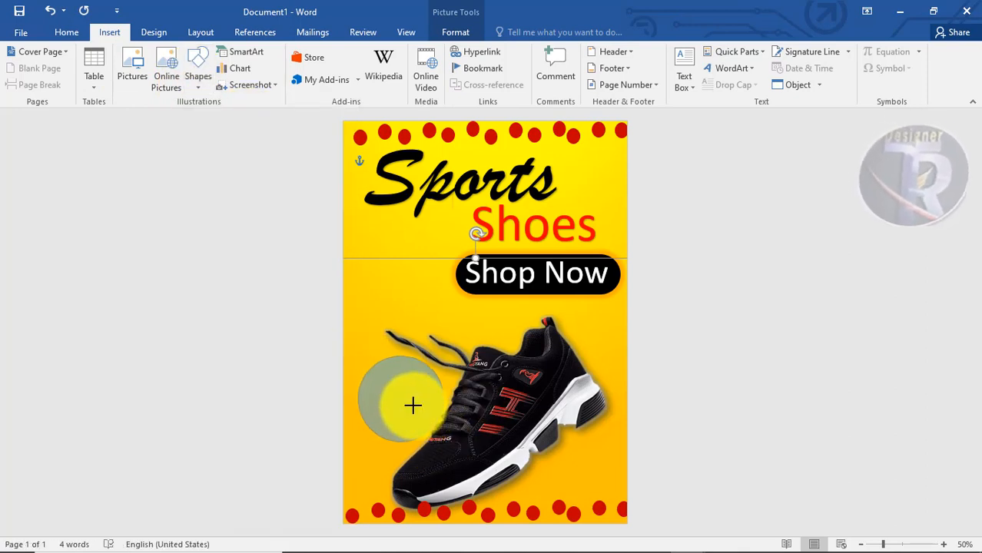
# Place the 2.48" circle beside the sneaker near the page's left edge and apply the fifth-row black theme style to it
pyautogui.moveTo(401, 405); pyautogui.dragTo(401, 406)
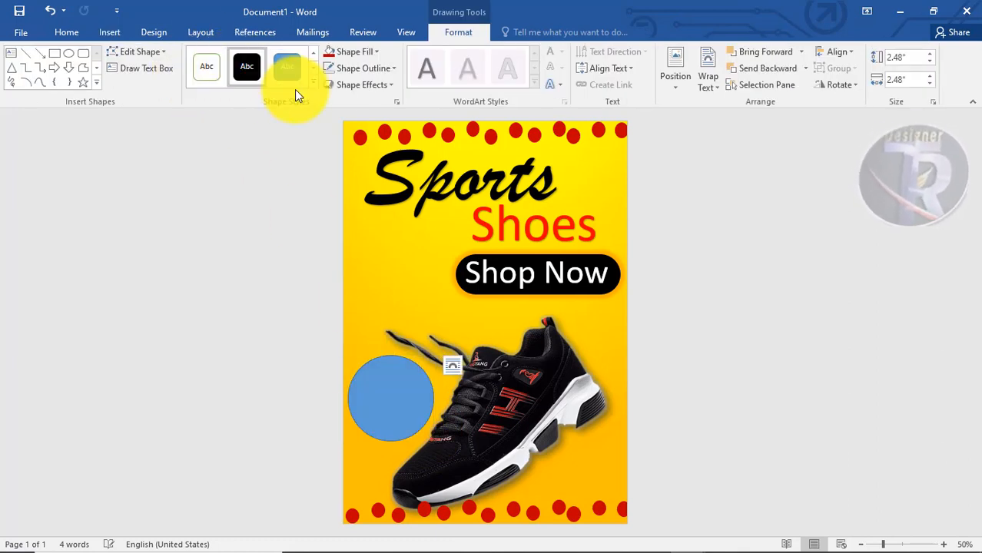
pyautogui.click(314, 82)
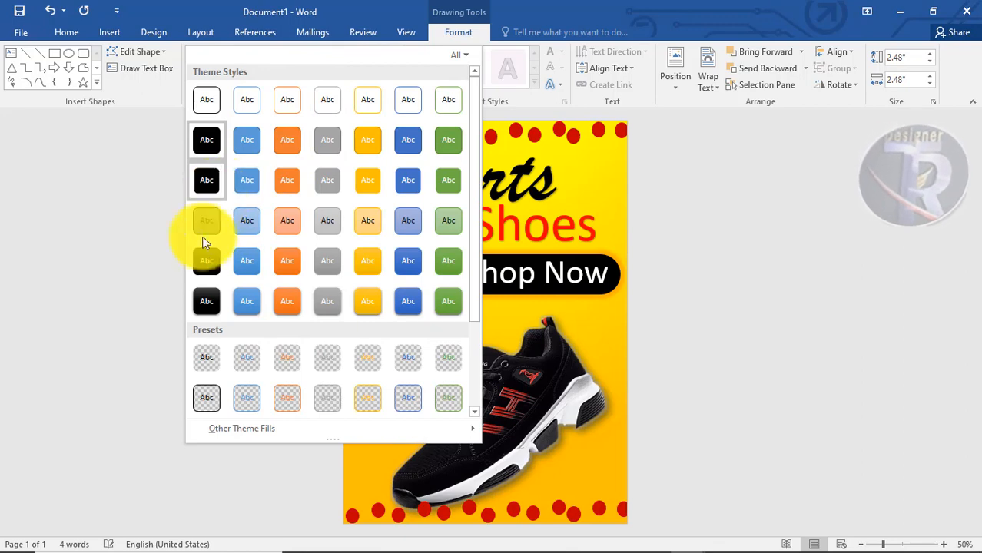
pyautogui.click(210, 265)
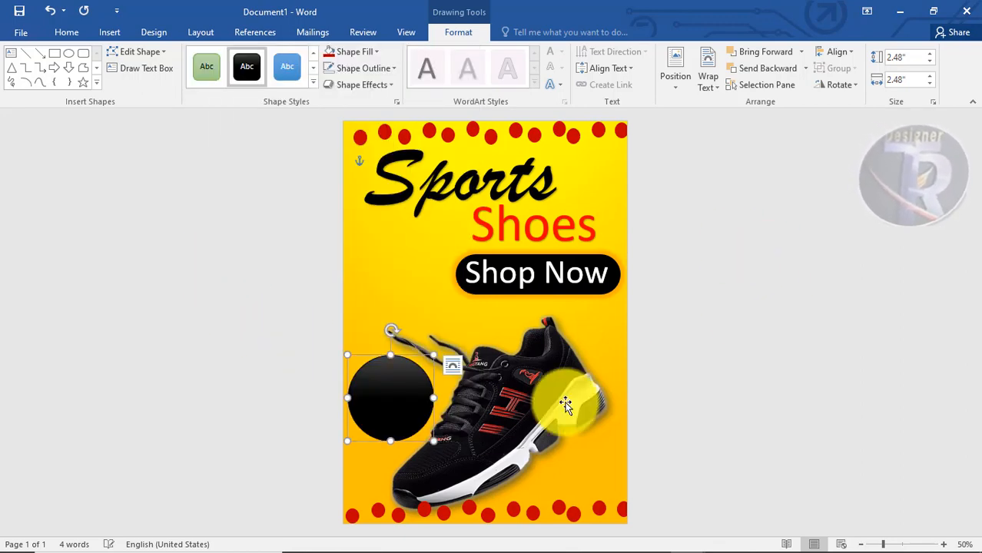
# Copy the "Shop Now" text onto the black circle and change the copy's wording to "50% Off" on two lines
pyautogui.click(567, 249)
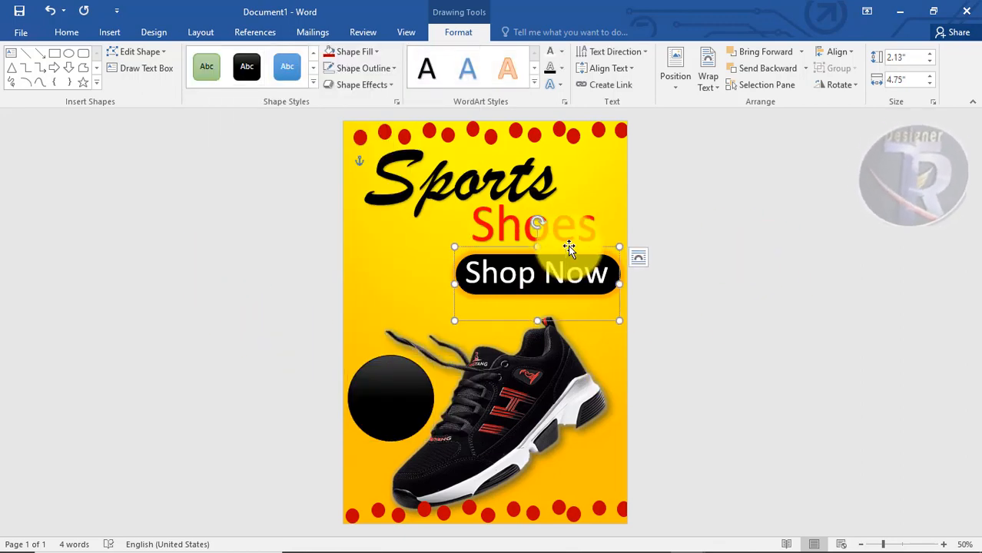
pyautogui.moveTo(568, 248); pyautogui.dragTo(458, 368)
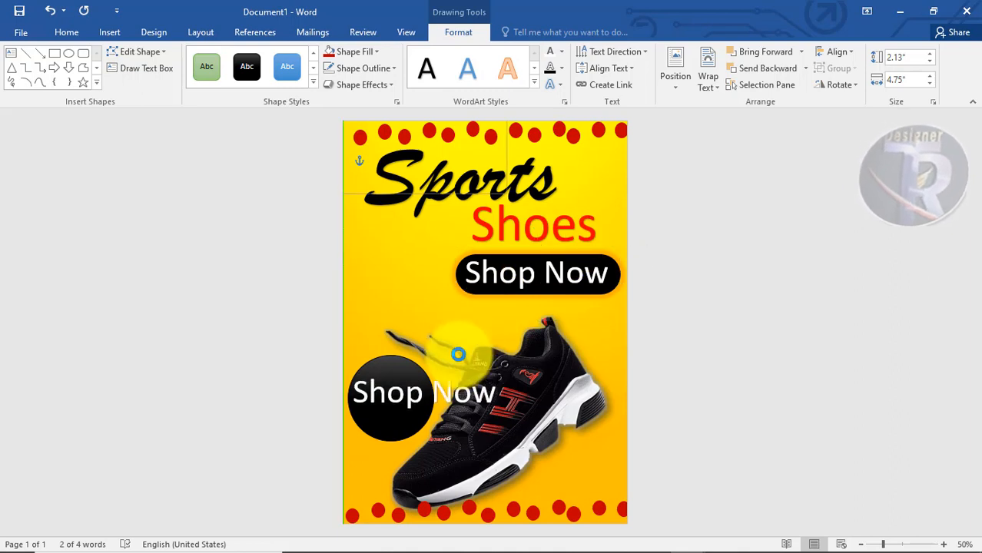
pyautogui.moveTo(503, 394); pyautogui.dragTo(352, 397)
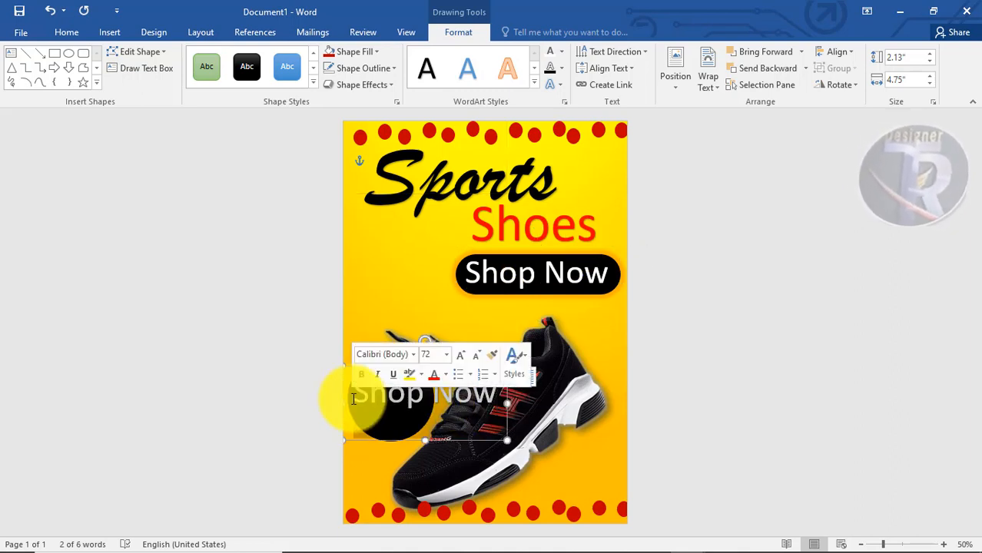
pyautogui.write('%')
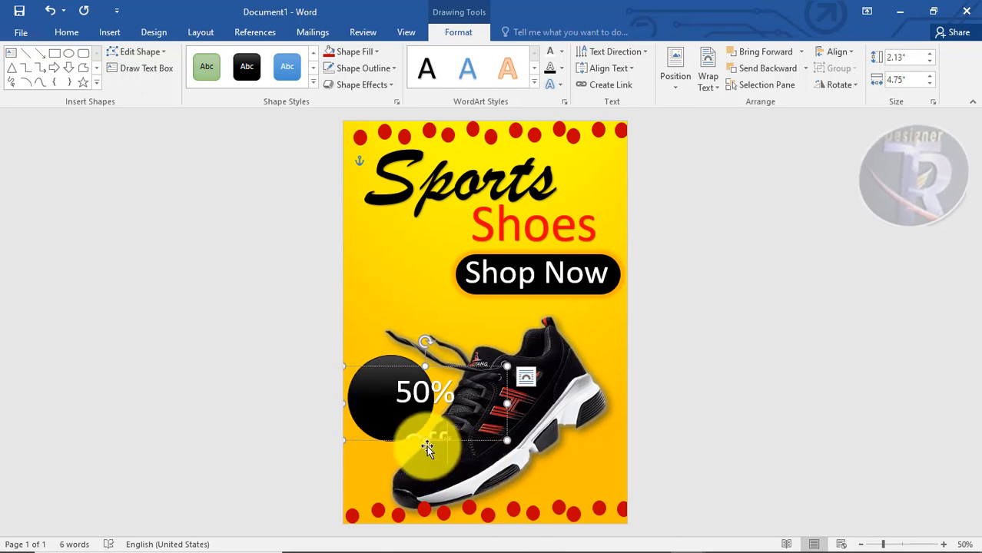
# Extend the "50% Off" text box to 3.15" high and shrink its text so both lines sit centred on the black circle
pyautogui.moveTo(427, 443); pyautogui.dragTo(426, 476)
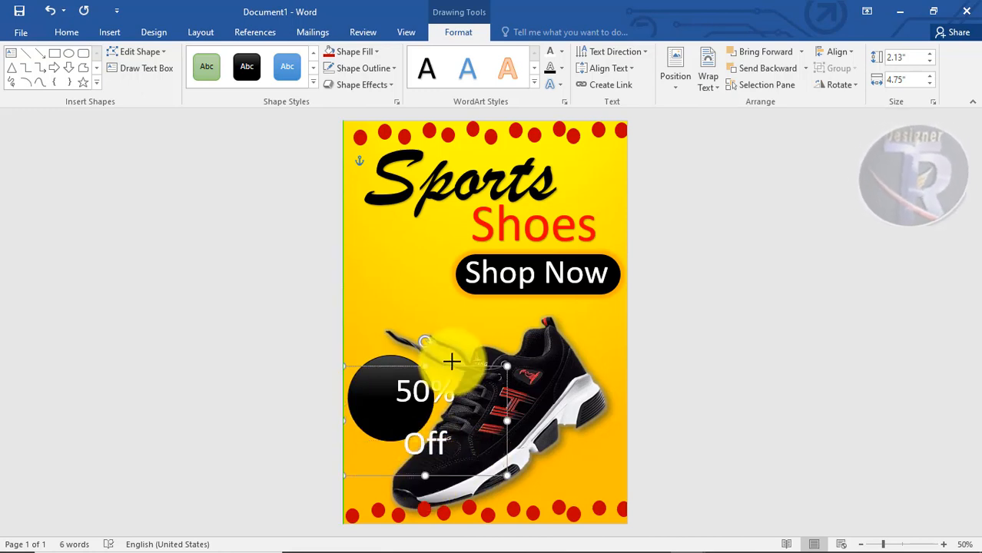
pyautogui.hotkey('ctrl', 'shift', ',')
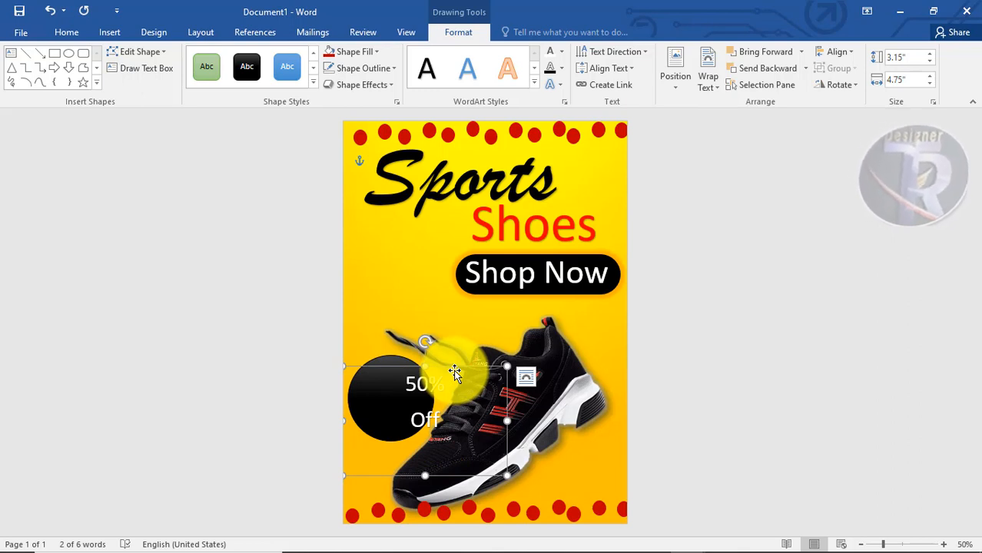
pyautogui.moveTo(455, 371); pyautogui.dragTo(418, 368)
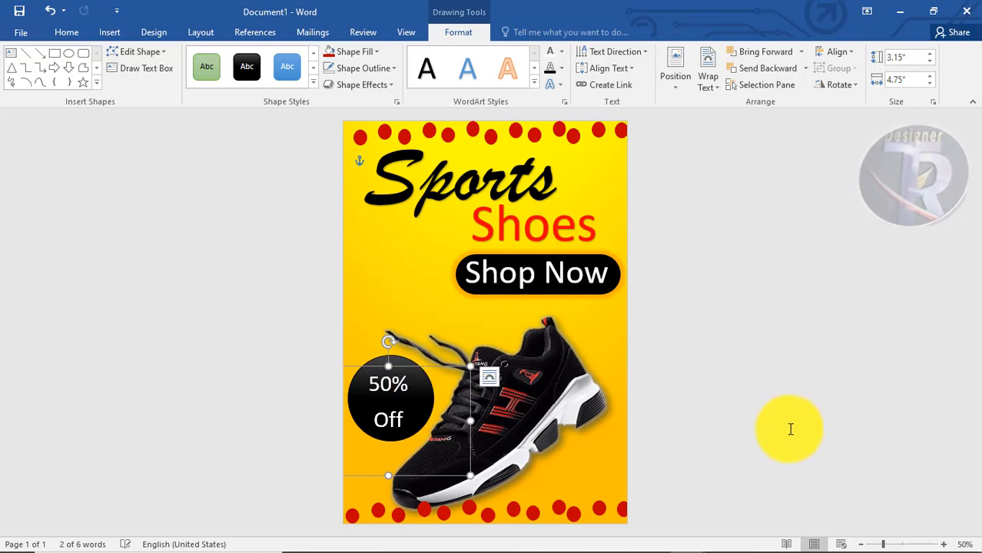
pyautogui.click(809, 430)
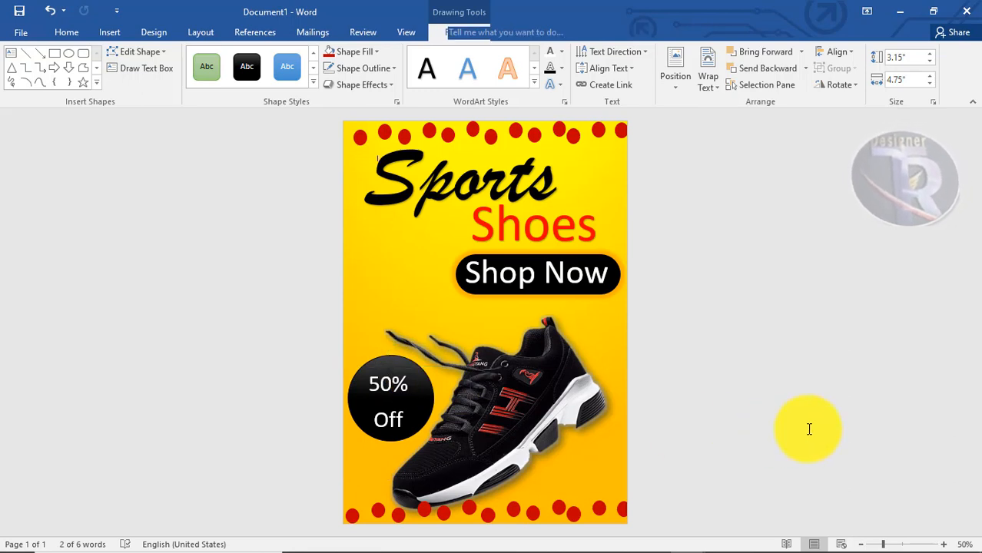
# Give the black circle the largest orange glow variation
pyautogui.click(400, 361)
pyautogui.click(367, 86)
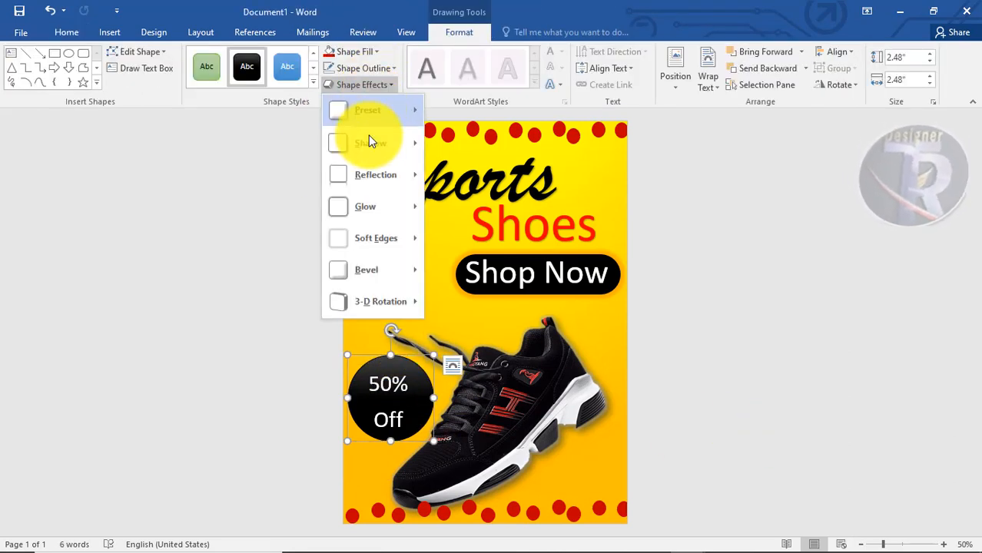
pyautogui.moveTo(383, 205)
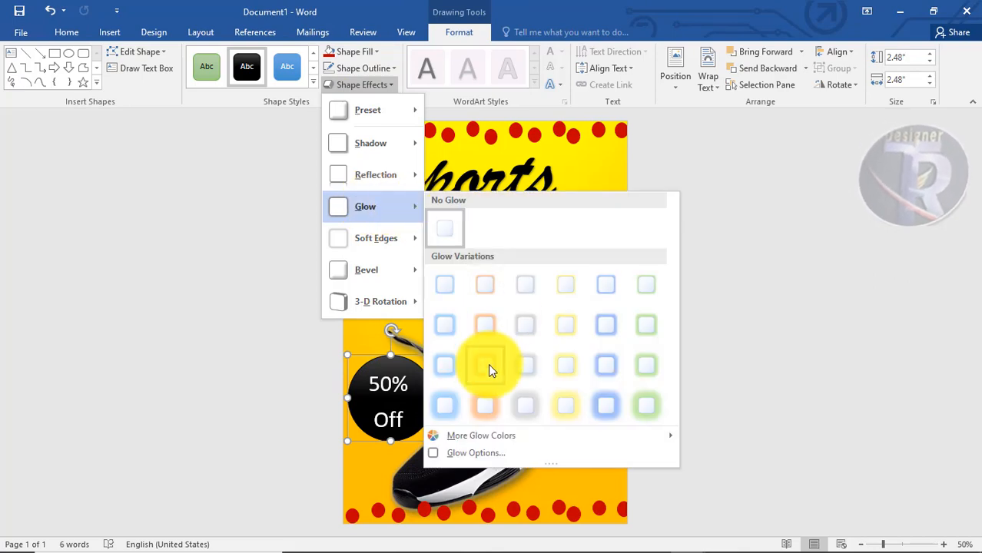
pyautogui.click(489, 405)
pyautogui.click(828, 351)
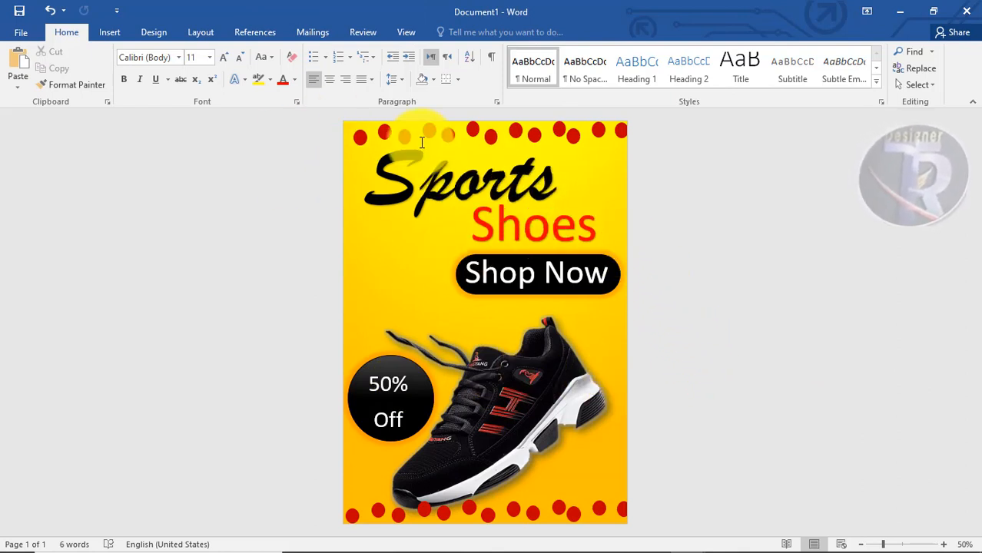
# Insert the picture "e3" of the two children from the Desktop folder
pyautogui.click(113, 36)
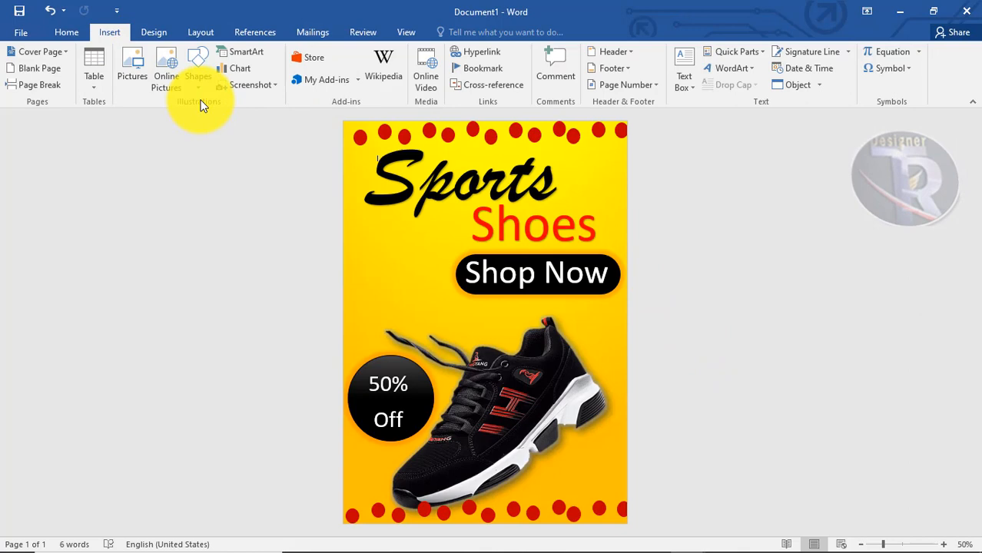
pyautogui.click(135, 69)
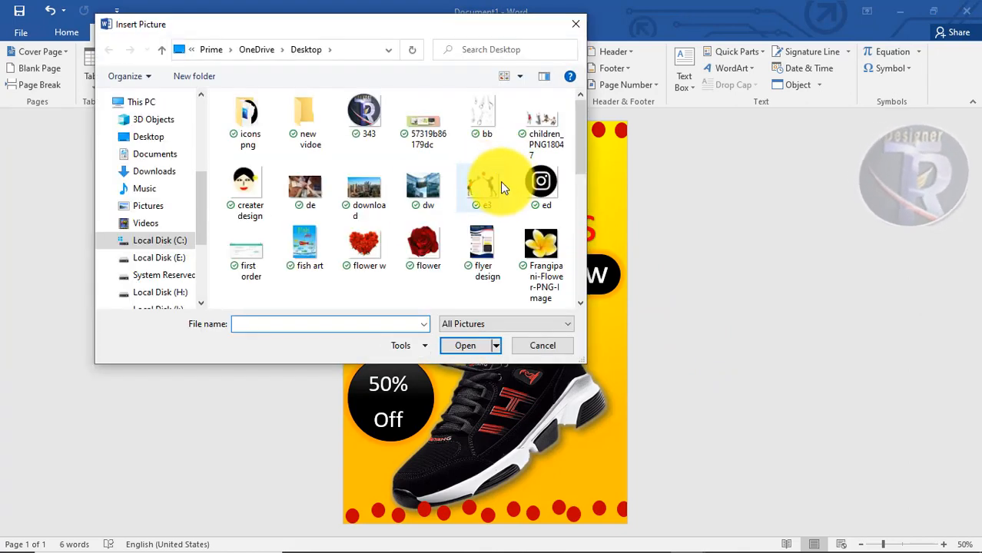
pyautogui.doubleClick(500, 181)
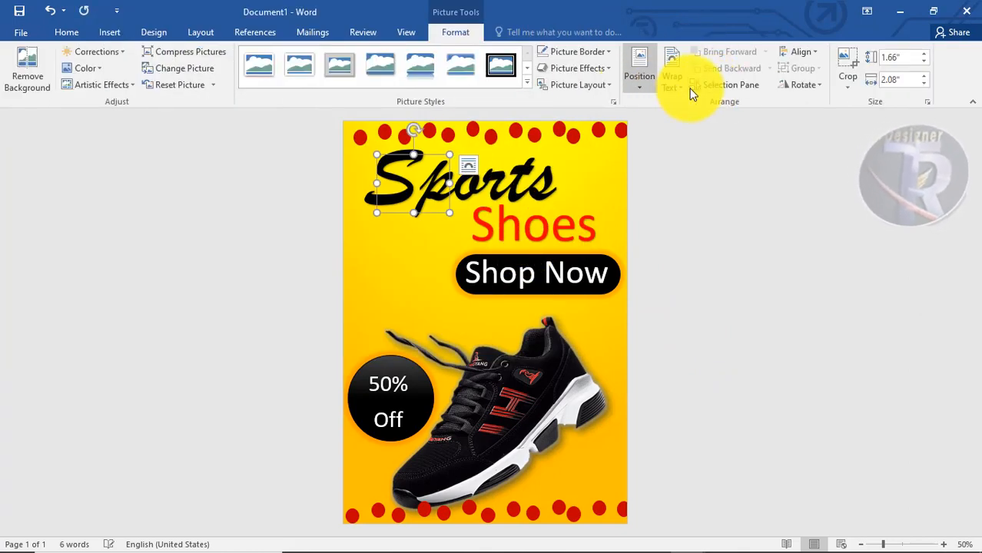
# Place the children picture In Front of Text and enlarge it to about 4" by 5.03" between the title and the sneaker
pyautogui.click(671, 81)
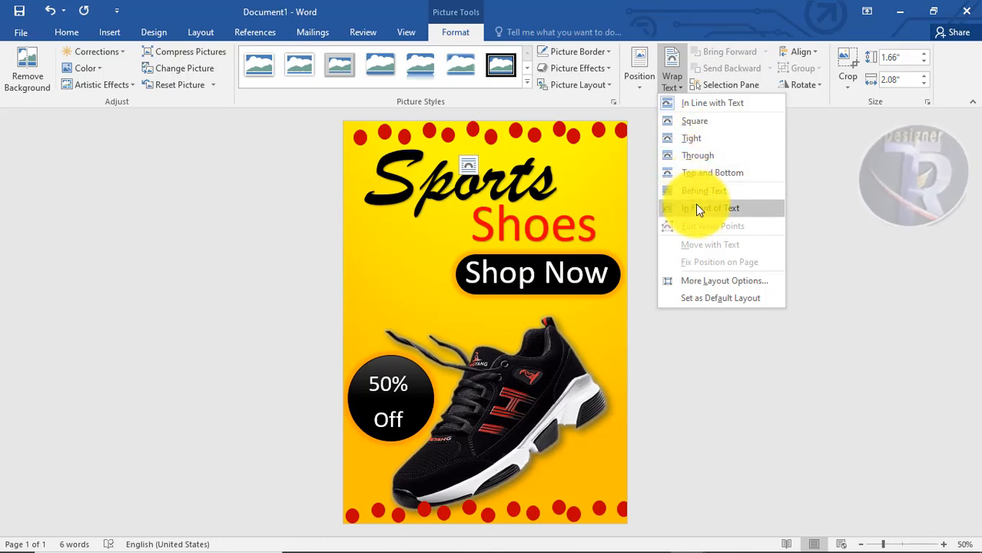
pyautogui.click(695, 204)
pyautogui.moveTo(447, 211); pyautogui.dragTo(552, 293)
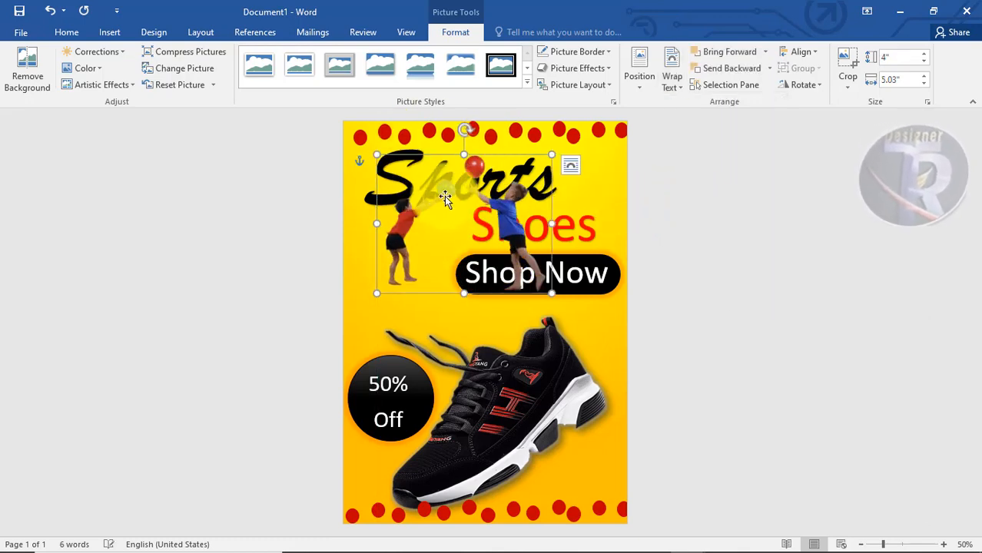
pyautogui.moveTo(444, 198); pyautogui.dragTo(426, 266)
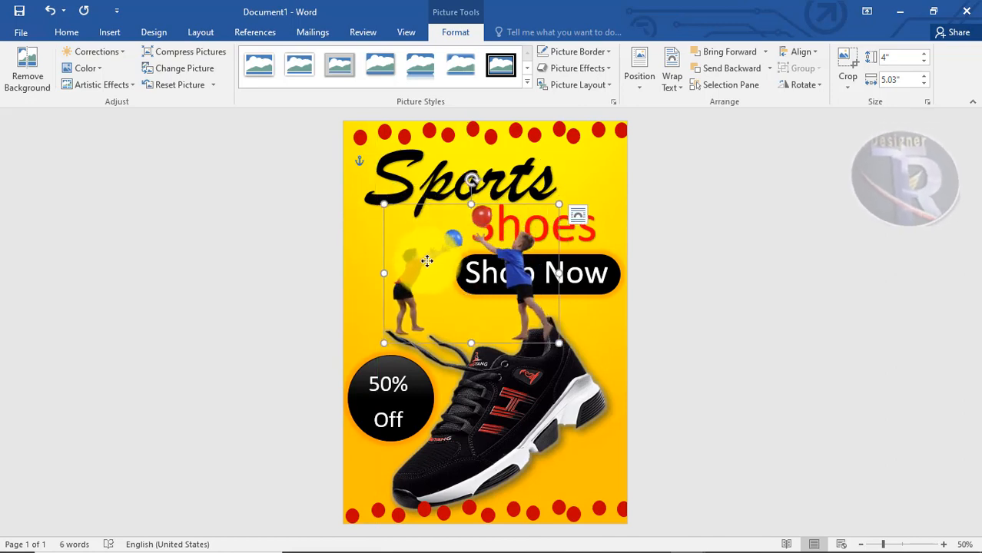
# Crop the children picture to only the boy in the red shirt, about 2.83" high and 1.92" wide, without the balls
pyautogui.click(845, 63)
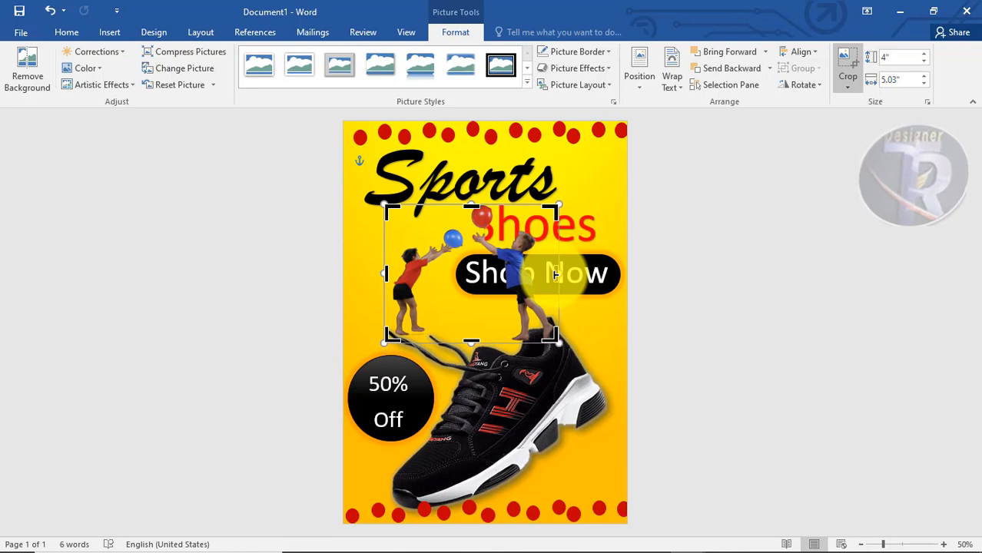
pyautogui.moveTo(556, 274); pyautogui.dragTo(449, 275)
pyautogui.moveTo(412, 207); pyautogui.dragTo(412, 231)
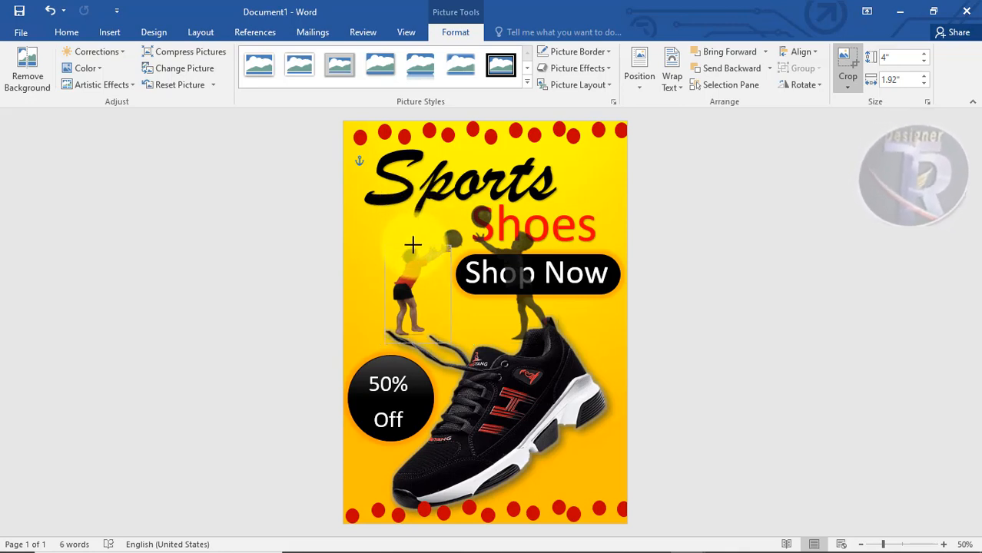
pyautogui.moveTo(413, 244); pyautogui.dragTo(412, 246)
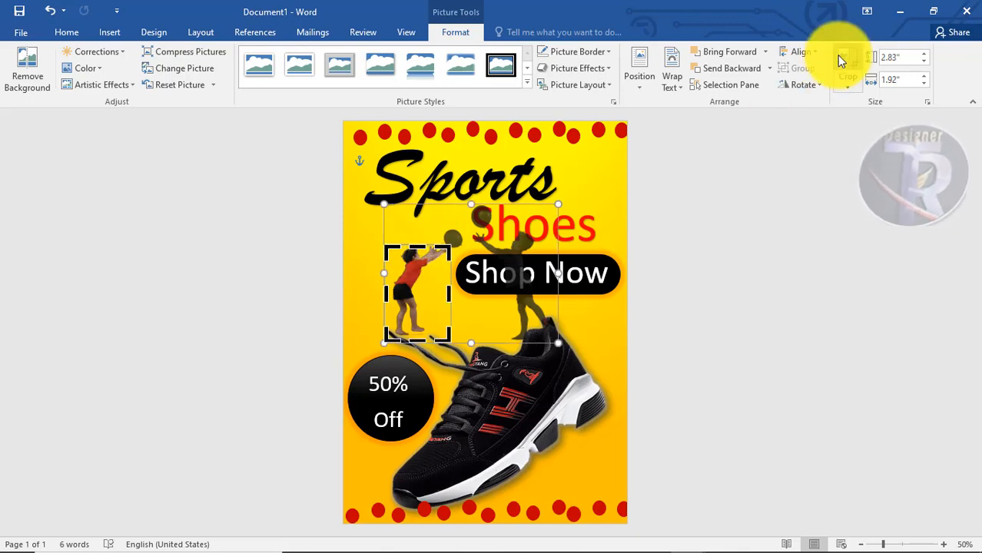
pyautogui.click(843, 61)
pyautogui.click(730, 256)
# Enlarge the cropped boy picture and move it down and left so his feet stand on the sneaker's loose laces
pyautogui.click(405, 259)
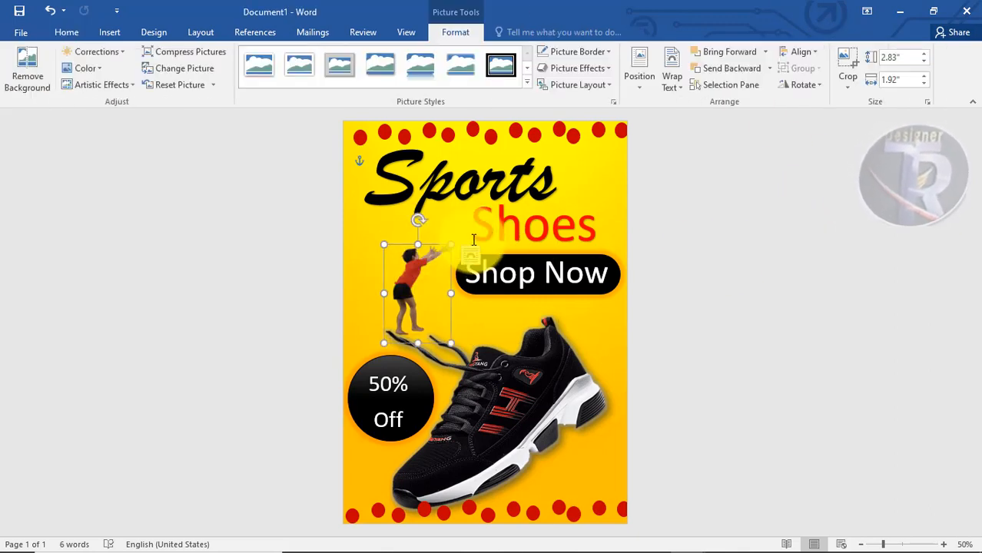
pyautogui.moveTo(450, 244); pyautogui.dragTo(487, 190)
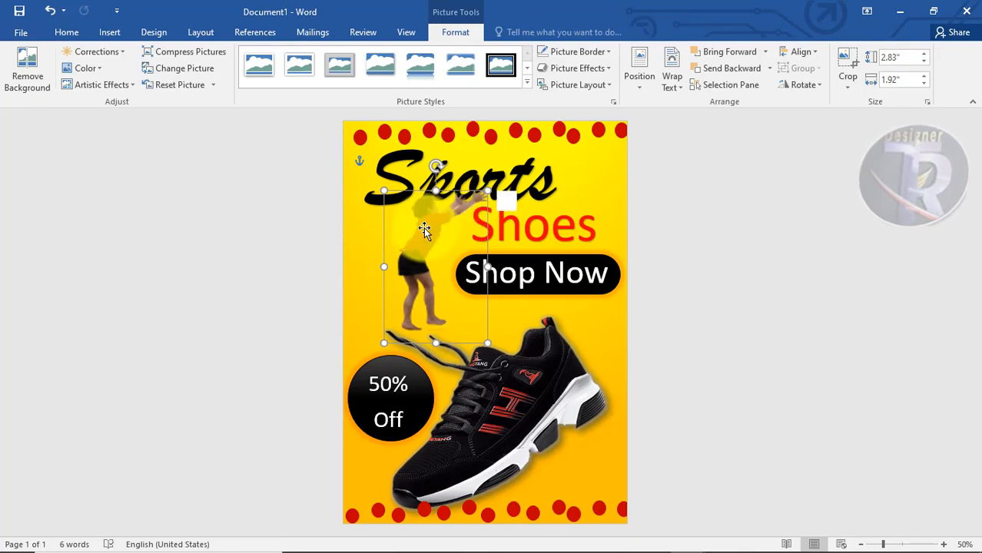
pyautogui.moveTo(412, 239)
pyautogui.mouseDown()
pyautogui.moveTo(401, 244)
pyautogui.moveTo(408, 238)
pyautogui.mouseUp()
pyautogui.click(766, 307)
pyautogui.click(406, 257)
# Try to trim the boy picture slightly at its upper corner with Crop, and undo the attempt
pyautogui.click(847, 67)
pyautogui.moveTo(467, 206); pyautogui.dragTo(463, 209)
pyautogui.click(776, 216)
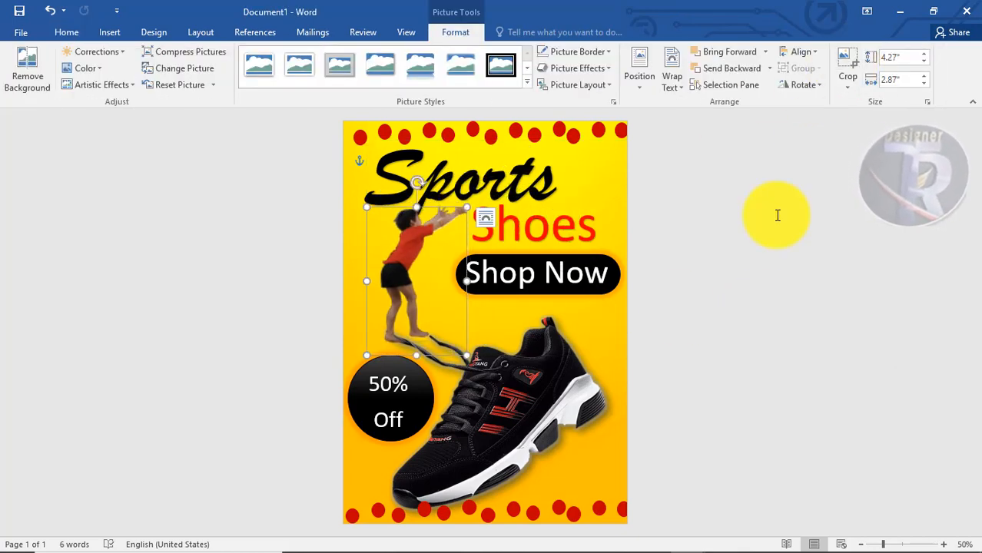
pyautogui.hotkey('ctrl', 'z')
pyautogui.hotkey('ctrl', 'z')
# Enlarge the boy picture to about 4.95" by 3.35" and position it standing on the laces with his hands reaching the title
pyautogui.moveTo(407, 266); pyautogui.dragTo(412, 266)
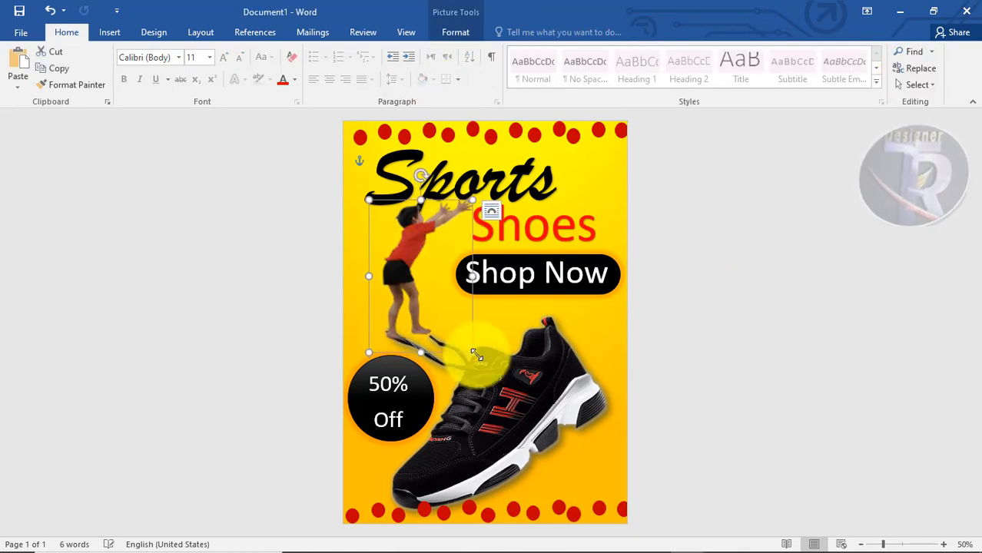
pyautogui.moveTo(475, 356); pyautogui.dragTo(488, 376)
pyautogui.moveTo(417, 283); pyautogui.dragTo(417, 264)
# Apply the smallest gray glow variation to the boy picture
pyautogui.click(455, 31)
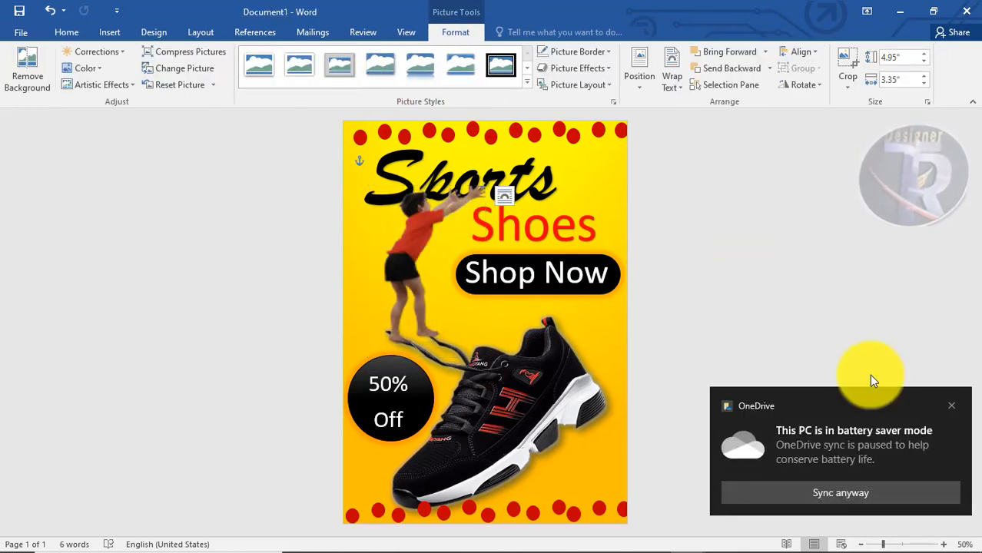
pyautogui.click(577, 68)
pyautogui.moveTo(581, 189)
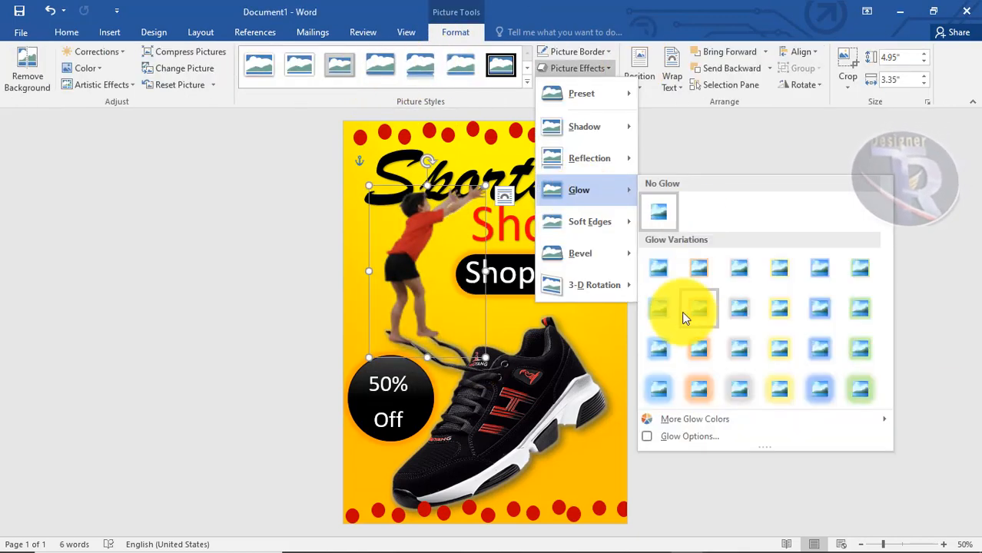
pyautogui.click(739, 272)
pyautogui.click(730, 261)
# Sharpen the boy picture and increase its colour saturation
pyautogui.click(435, 223)
pyautogui.click(94, 52)
pyautogui.click(295, 100)
pyautogui.click(85, 69)
pyautogui.click(376, 120)
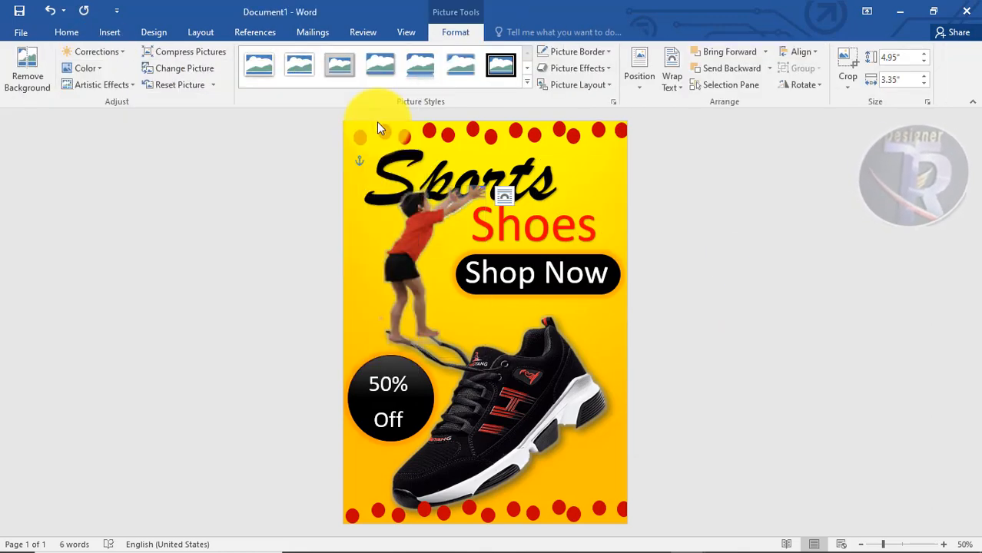
pyautogui.click(685, 296)
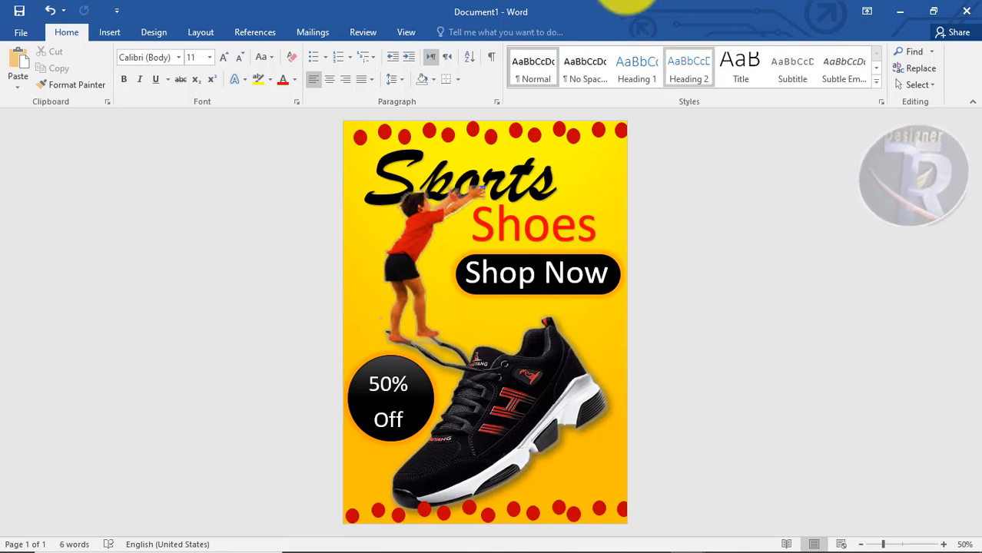
# Place a copy of the sneaker picture, shrunk to about 3.98" by 5.42", just after the word "Sports" in the title
pyautogui.click(515, 390)
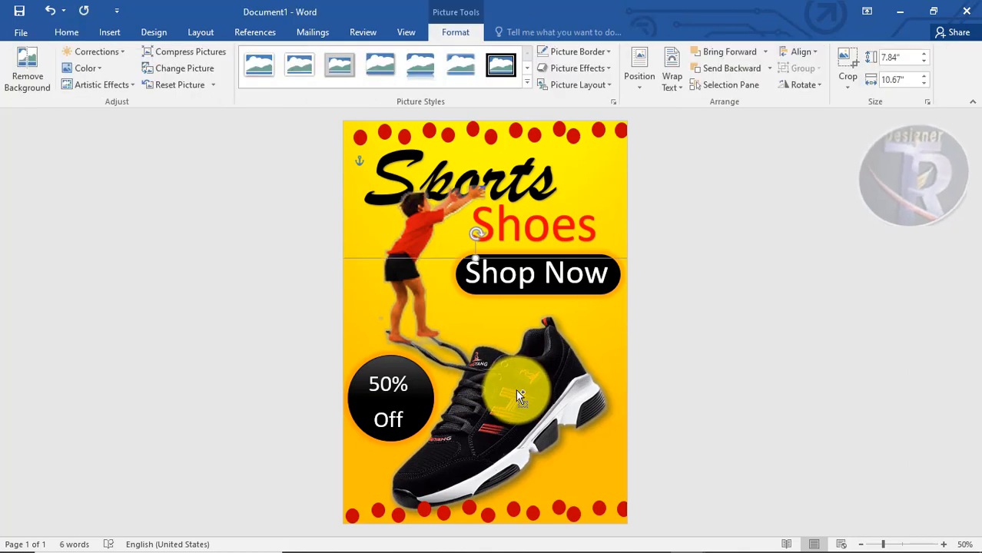
pyautogui.moveTo(516, 389); pyautogui.dragTo(779, 331)
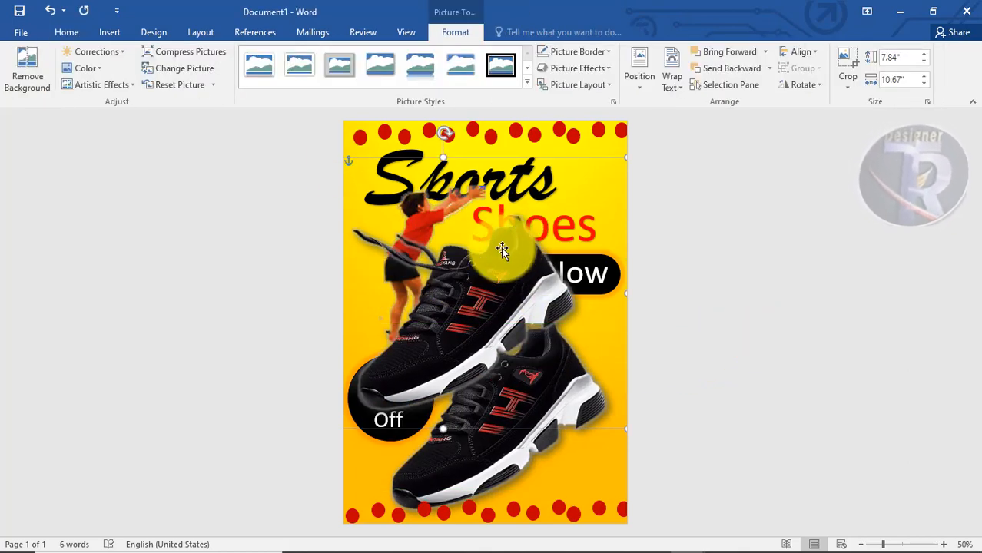
pyautogui.moveTo(501, 250); pyautogui.dragTo(384, 334)
pyautogui.moveTo(363, 371); pyautogui.dragTo(597, 165)
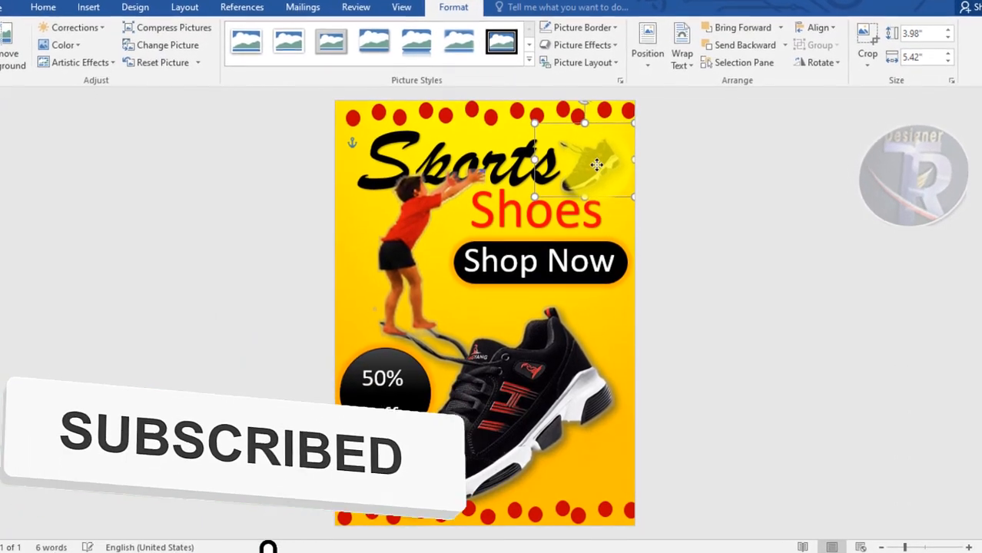
pyautogui.click(886, 310)
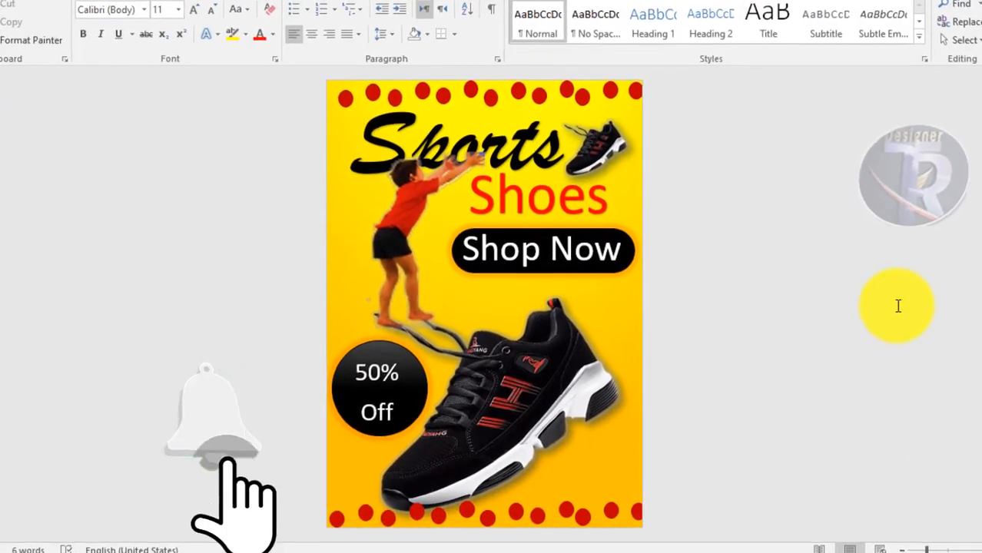